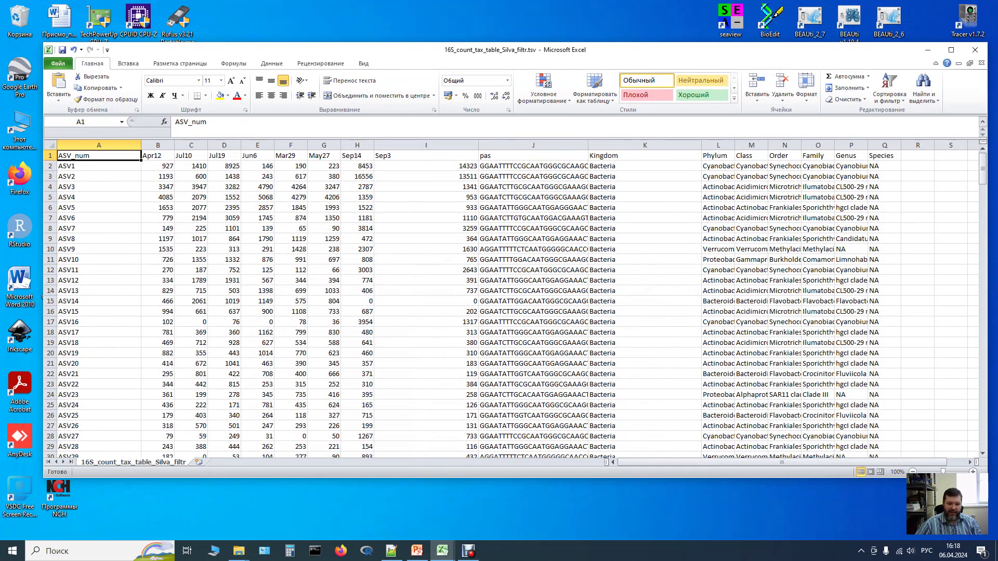
Check the files in the Тема_11 folder, minimize that folder window, and view the ASV count table.
left_click(239, 551)
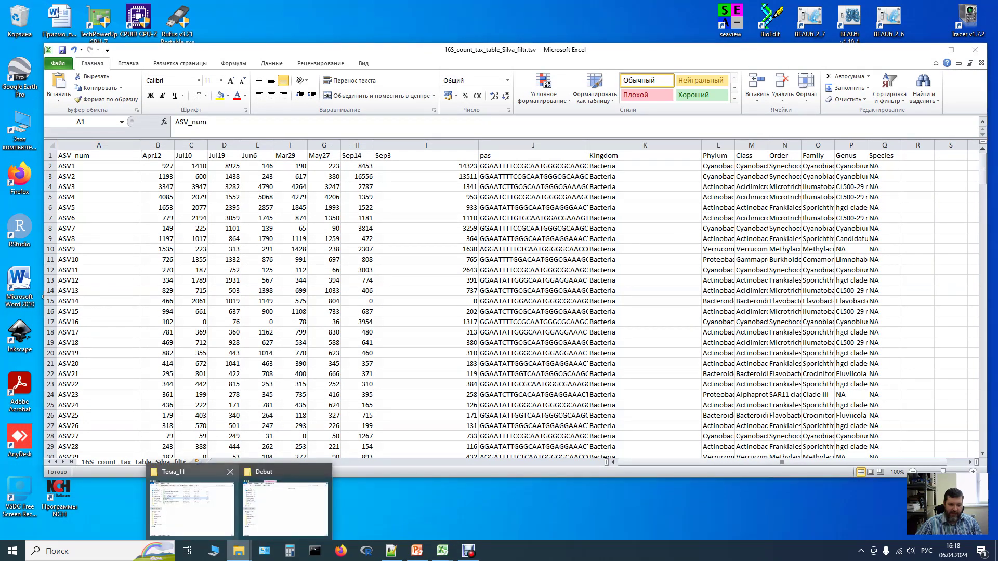
left_click(187, 499)
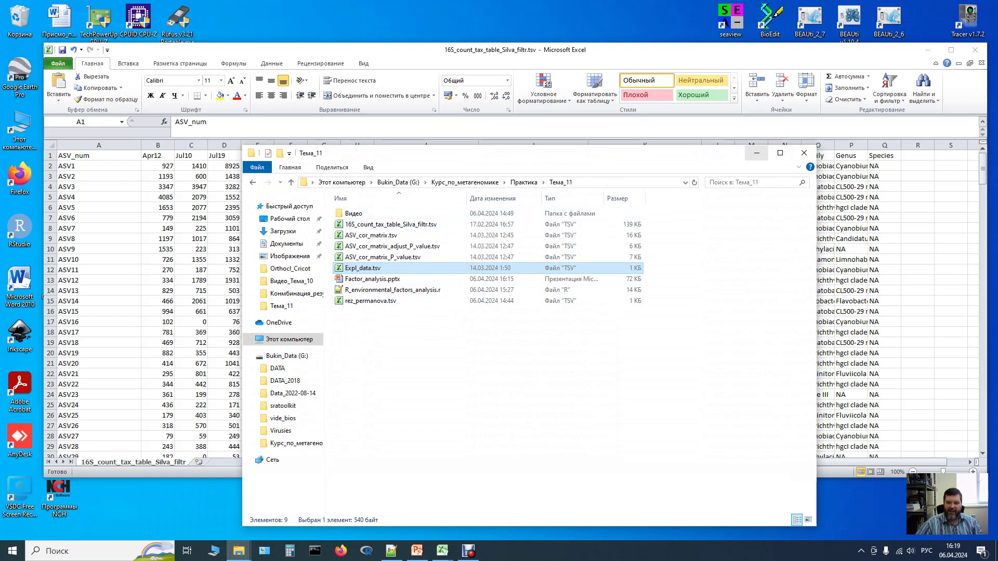
left_click(757, 153)
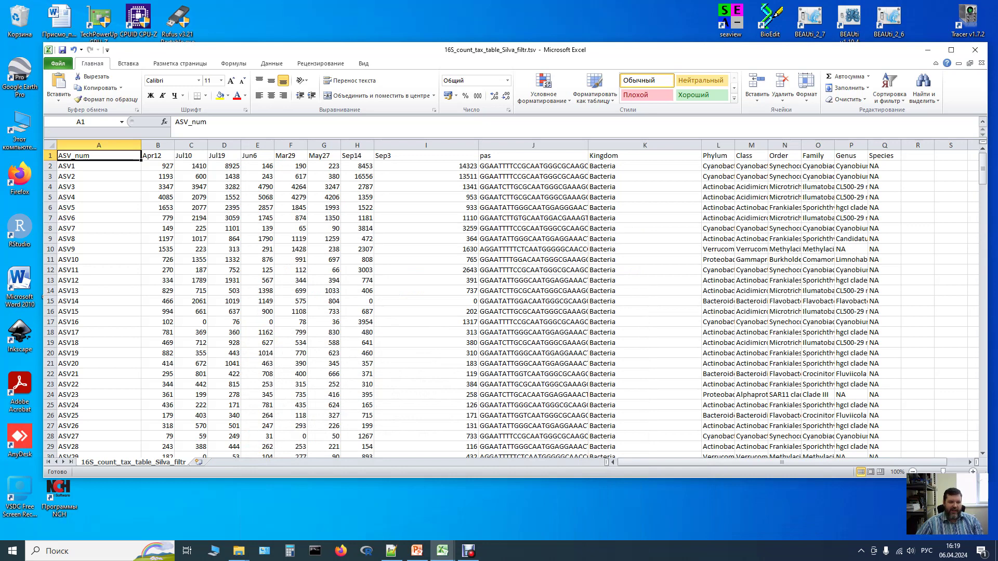
scroll(515, 301, "down", 1)
scroll(515, 301, "up", 1)
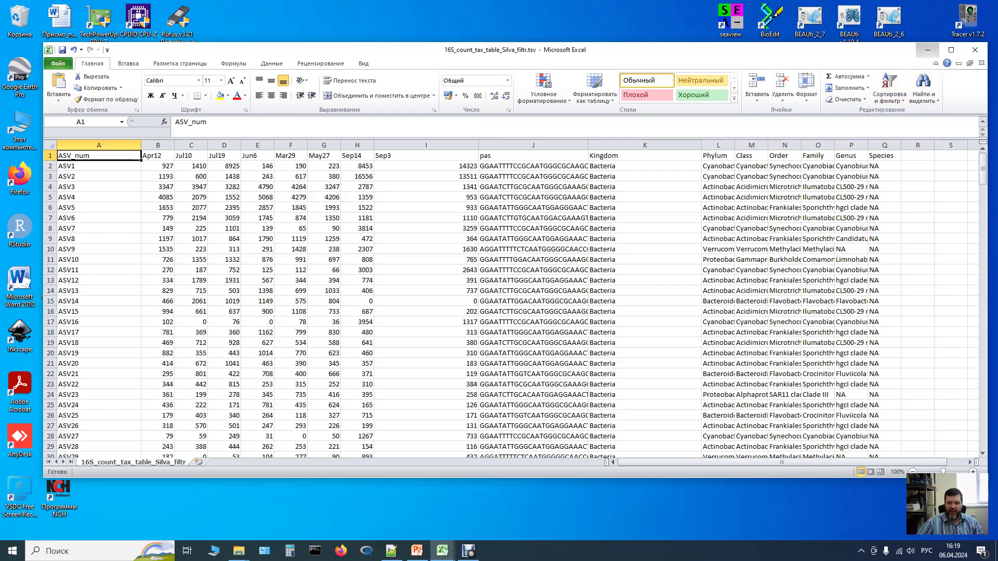
Minimize the count table, bring up the Expl_data.tsv workbook, and widen its sample_id column.
left_click(927, 50)
mouse_move(442, 551)
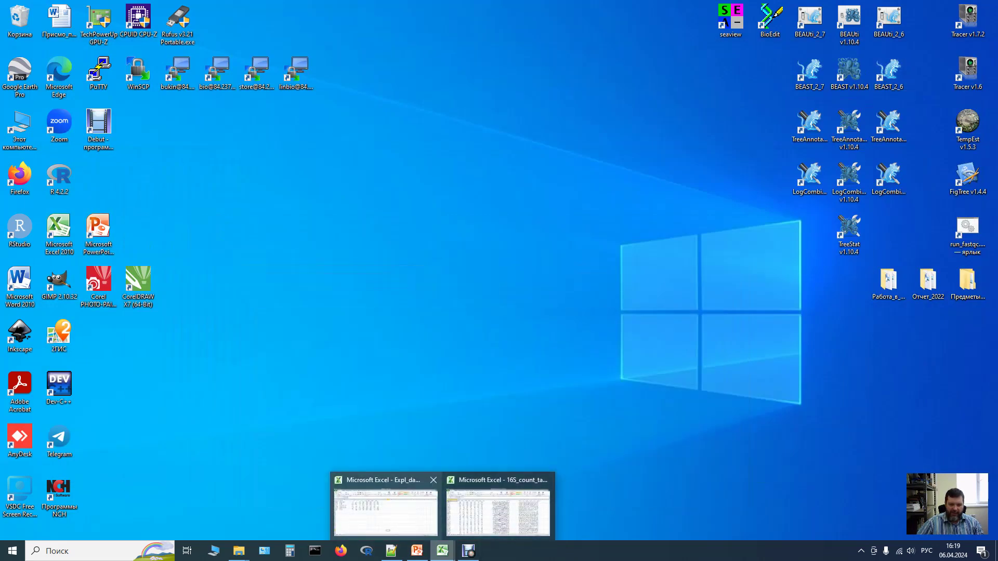
left_click(385, 507)
left_click(61, 182)
left_click_drag(78, 172, 123, 172)
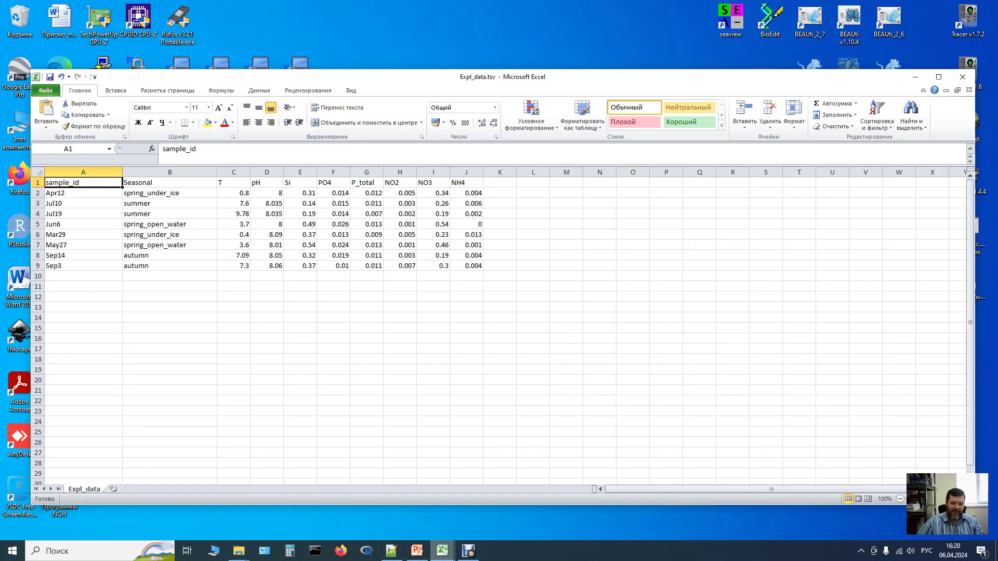
Bring up the 16S_count_tax_table_Silva_filtr.tsv window and move it aside to compare its sample names with the Expl_data sample IDs.
mouse_move(442, 551)
left_click(499, 507)
left_click_drag(308, 52, 581, 68)
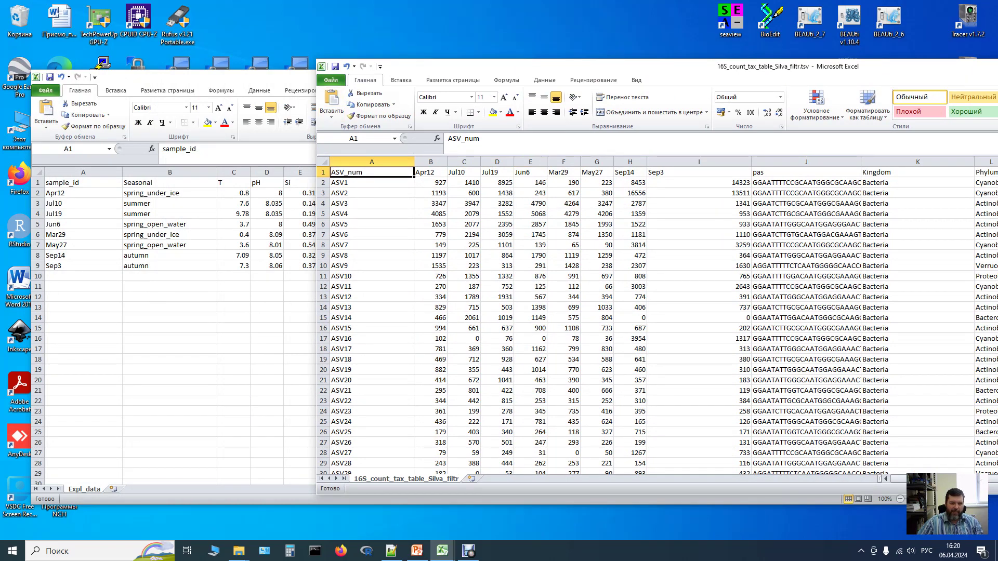
Examine the season assigned to each sample in the Seasonal column of Expl_data.tsv, then minimize that workbook.
key("alt+Tab")
left_click(169, 182)
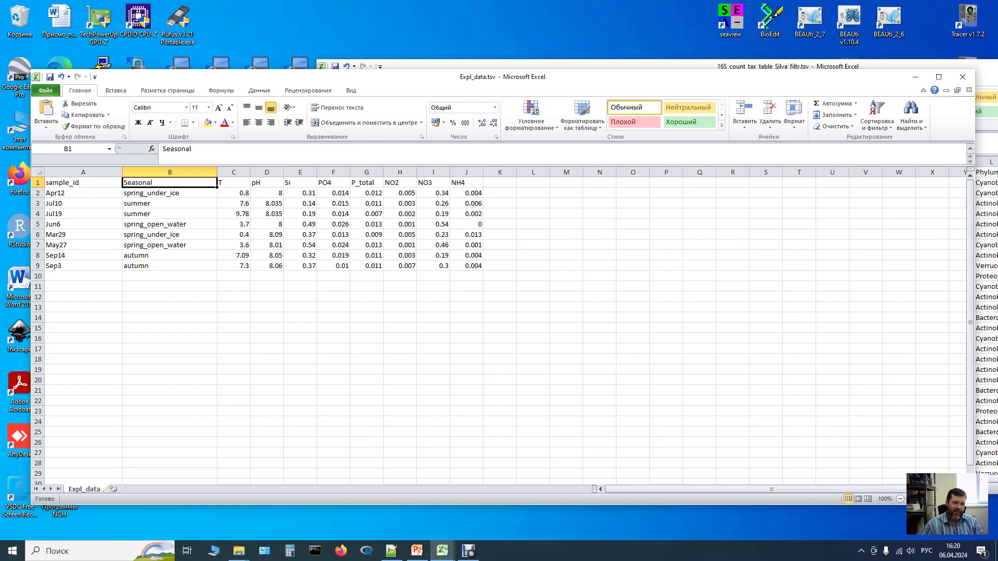
left_click(169, 193)
left_click(169, 234)
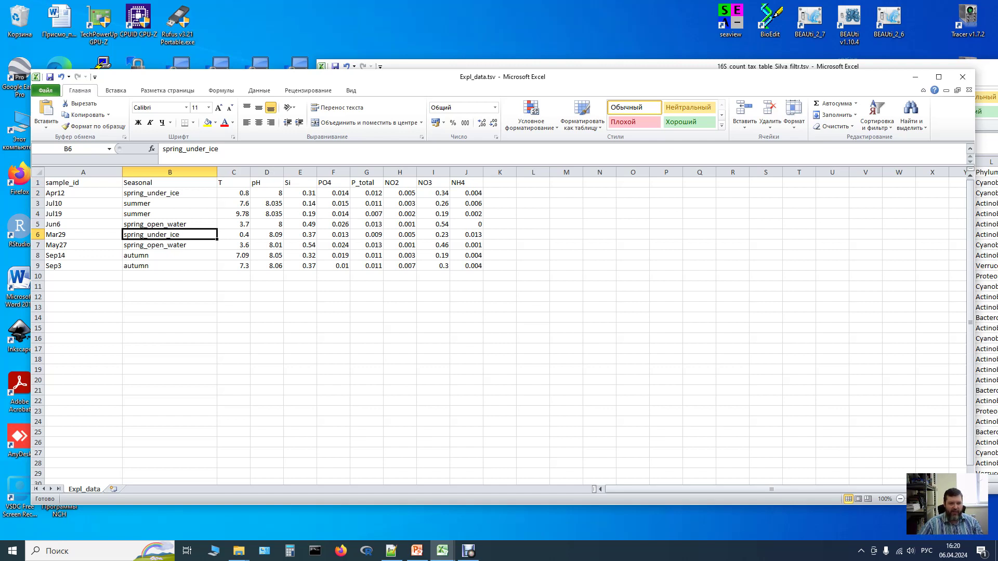
key("Up")
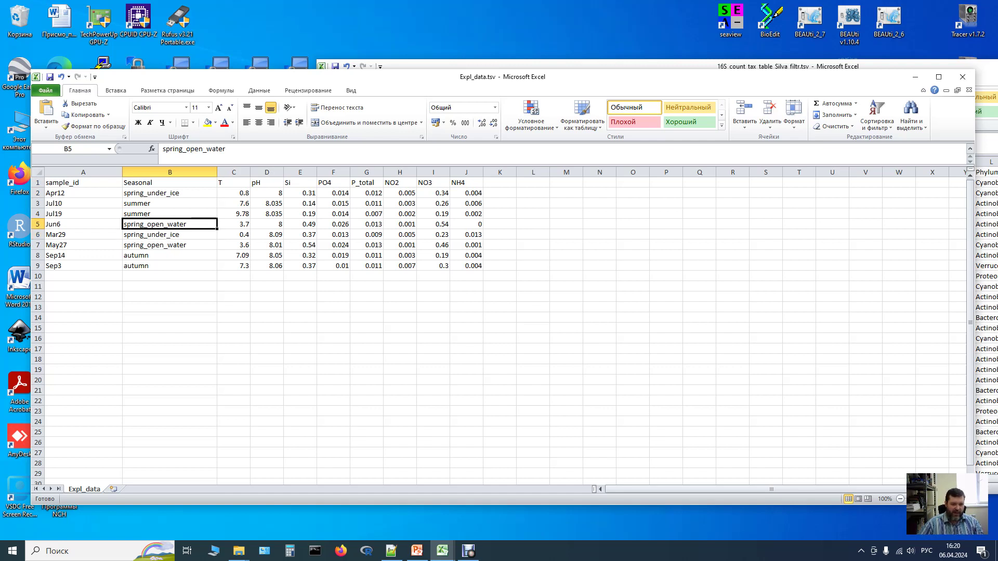
left_click(169, 245)
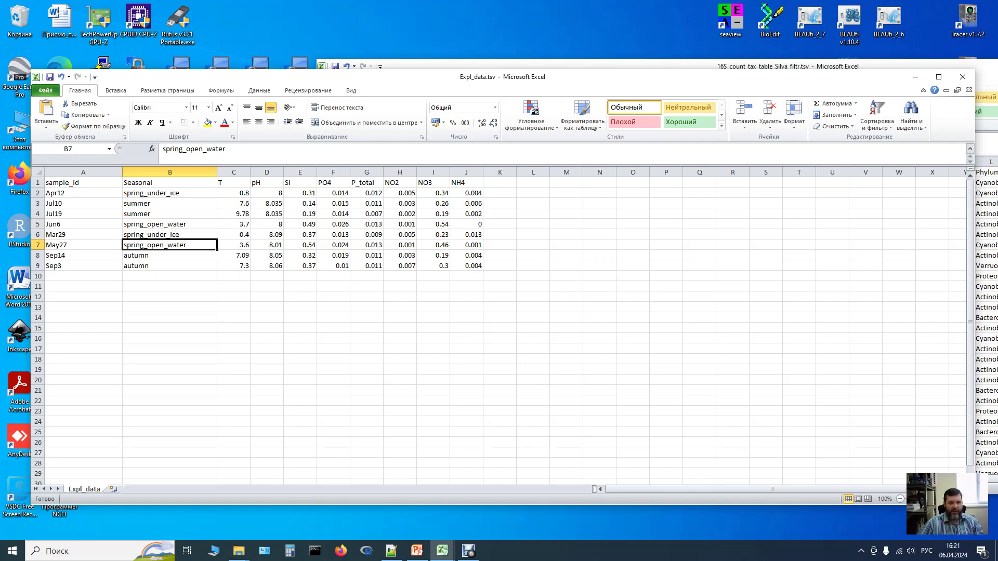
left_click(169, 204)
left_click(169, 213)
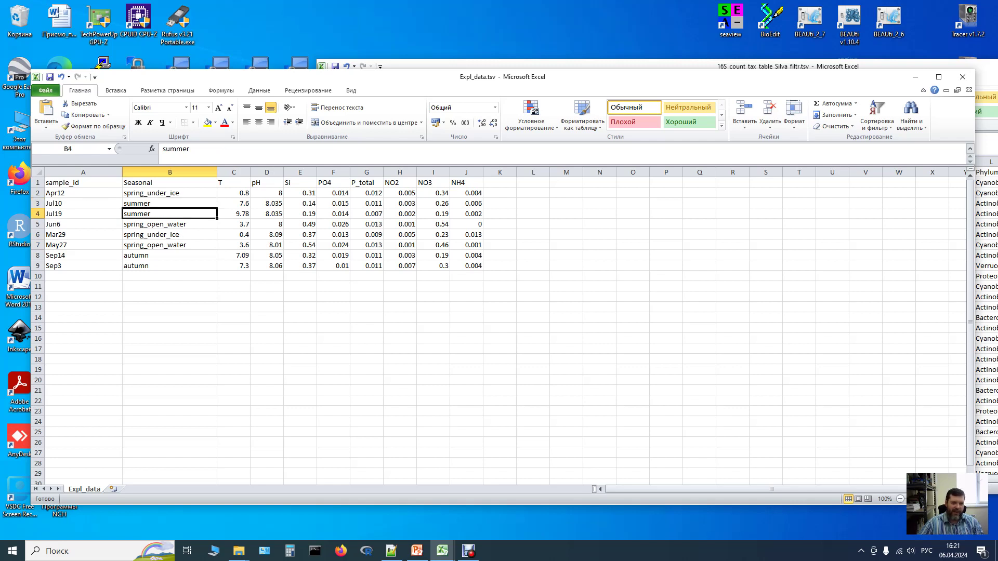
left_click(170, 255)
left_click(170, 266)
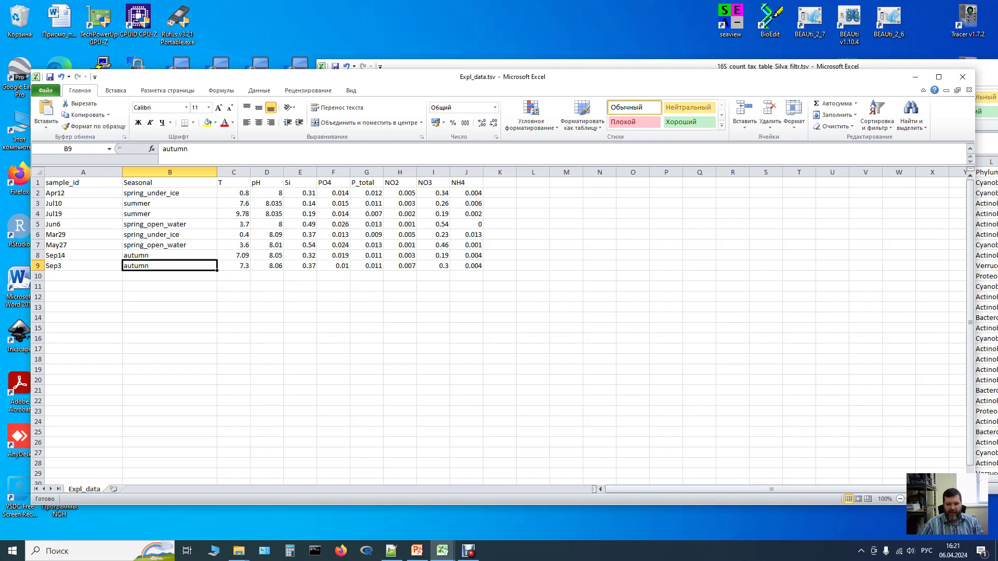
key("ctrl+Home")
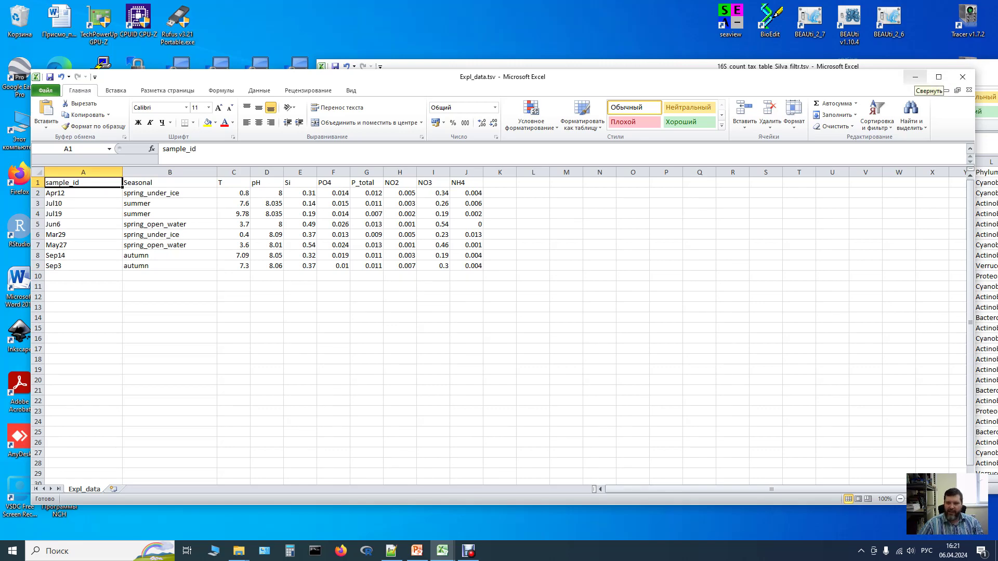
left_click(916, 77)
left_click_drag(696, 71, 540, 42)
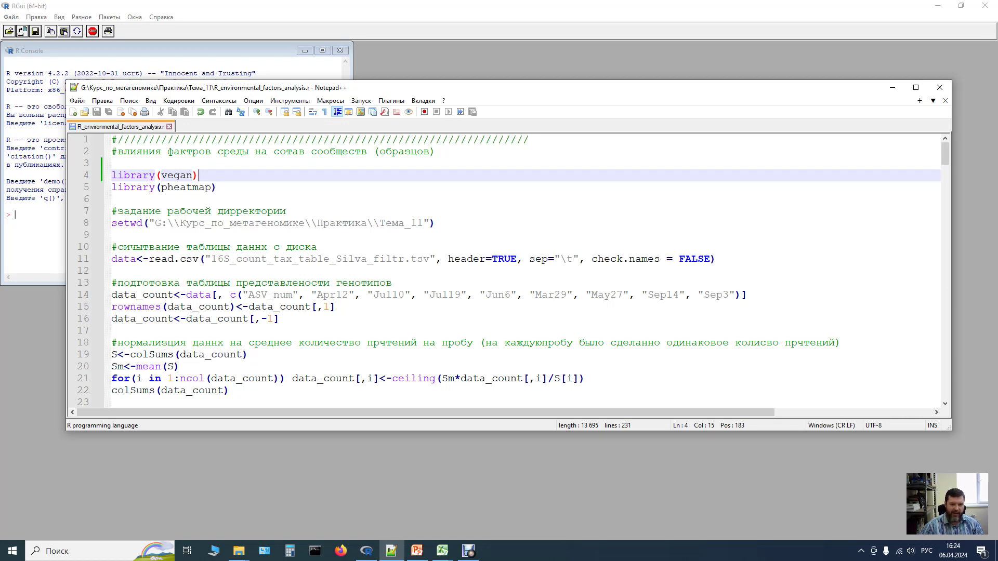
Switch to Notepad++ and reposition the R_environmental_factors_analysis.r script window so the R console shows beside it.
left_click_drag(390, 88, 432, 94)
key("alt+Tab")
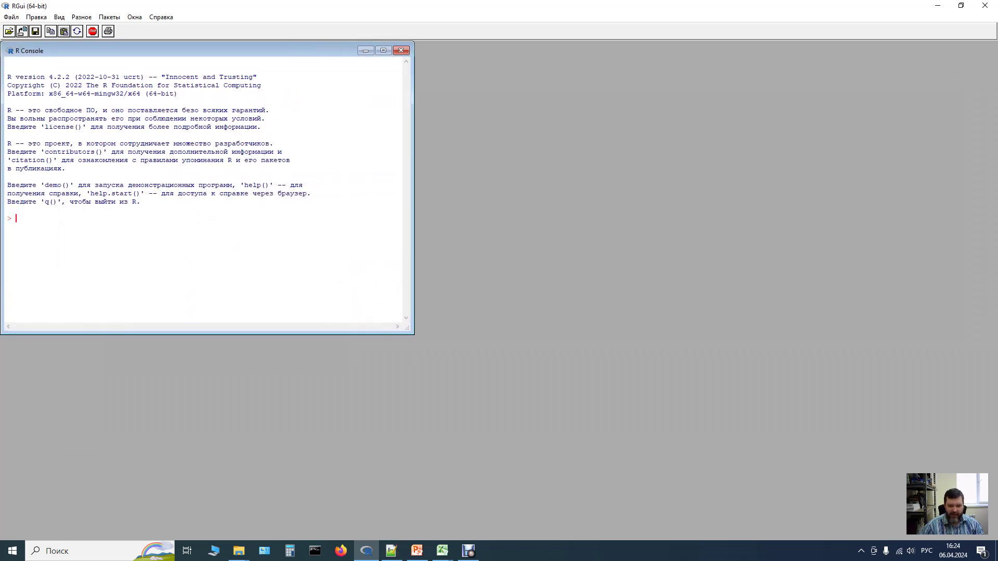
left_click(391, 551)
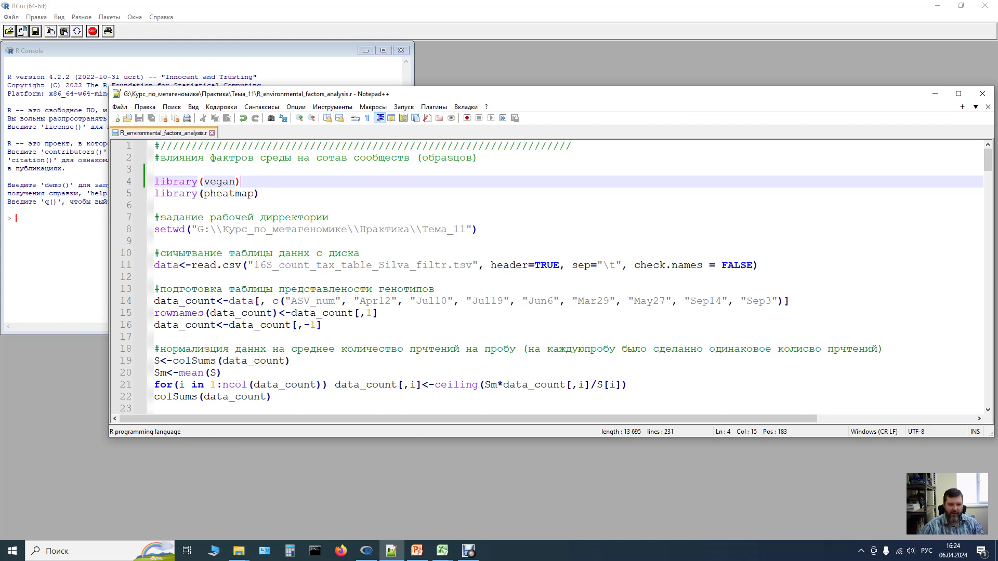
Run script lines 4–11 in R to load vegan and pheatmap, set the Тема_11 working directory, and read 16S_count_tax_table_Silva_filtr.tsv into data.
key("Home")
key("shift+Down")
key("shift+Down")
key("shift+Down")
key("shift+Down")
key("shift+Down")
key("shift+Down")
key("shift+Down")
key("shift+Down")
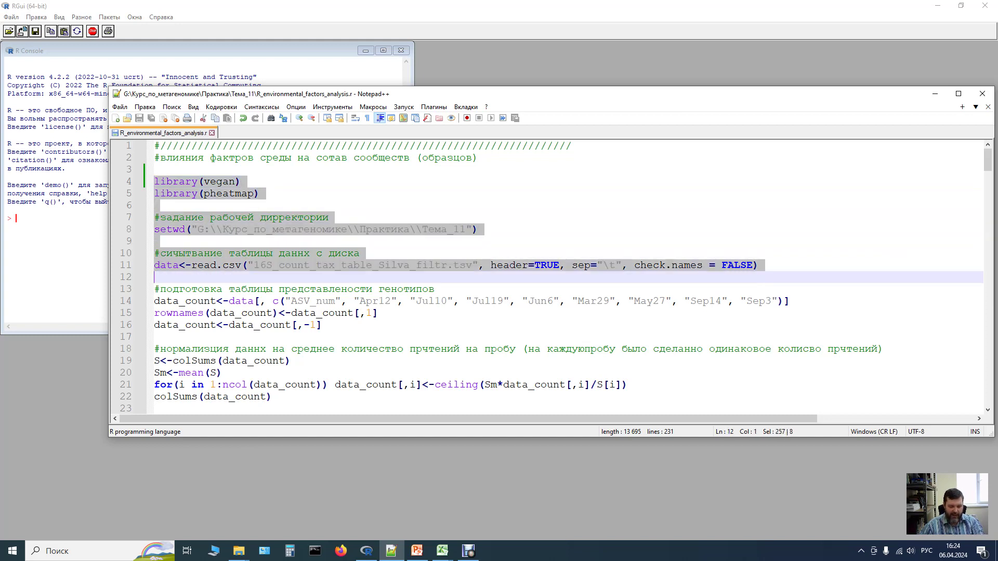
key("F8")
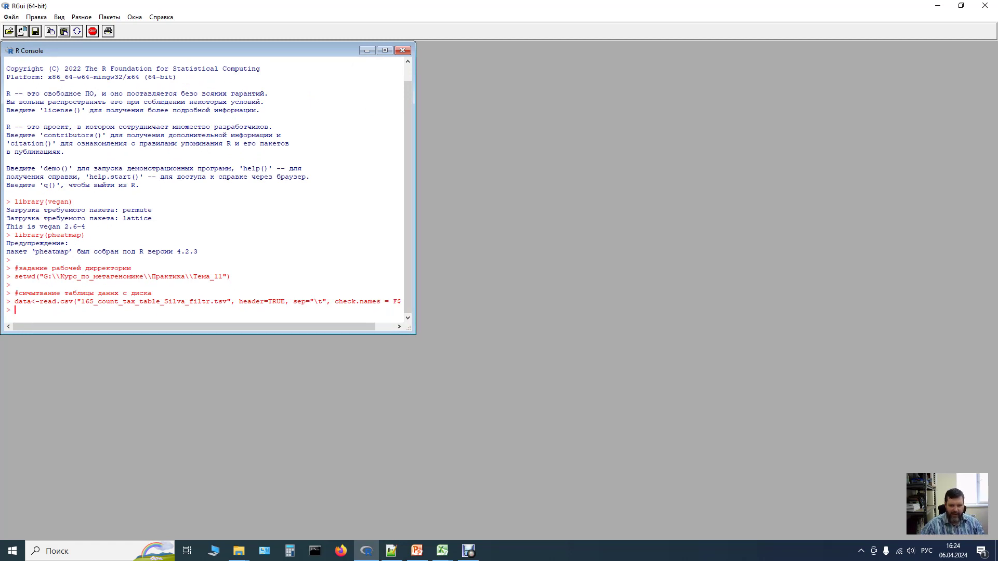
Run script lines 14–16 in R to build data_count from the sample columns, with ASV_num values as row names.
mouse_move(442, 551)
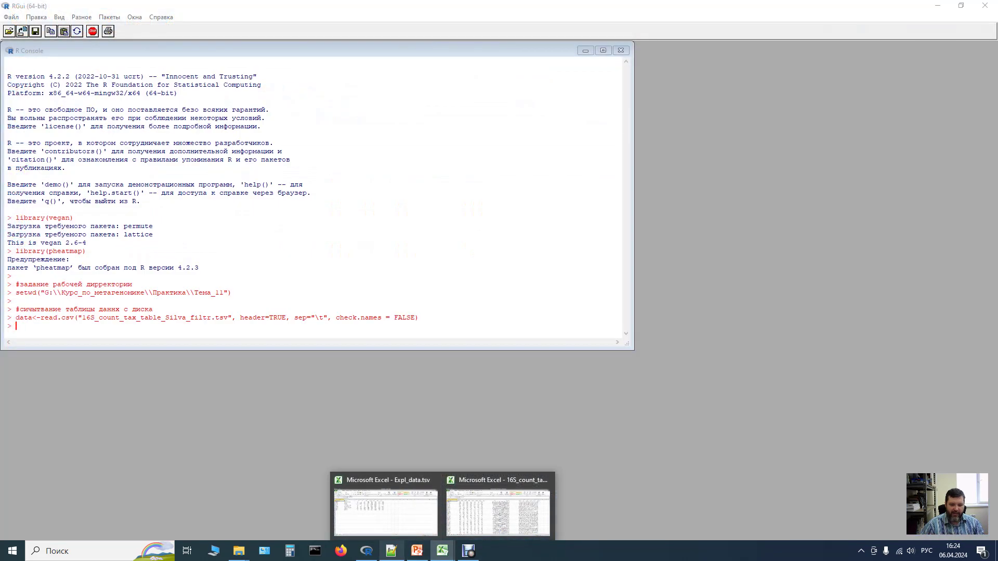
left_click(391, 551)
scroll(559, 276, "down", 1)
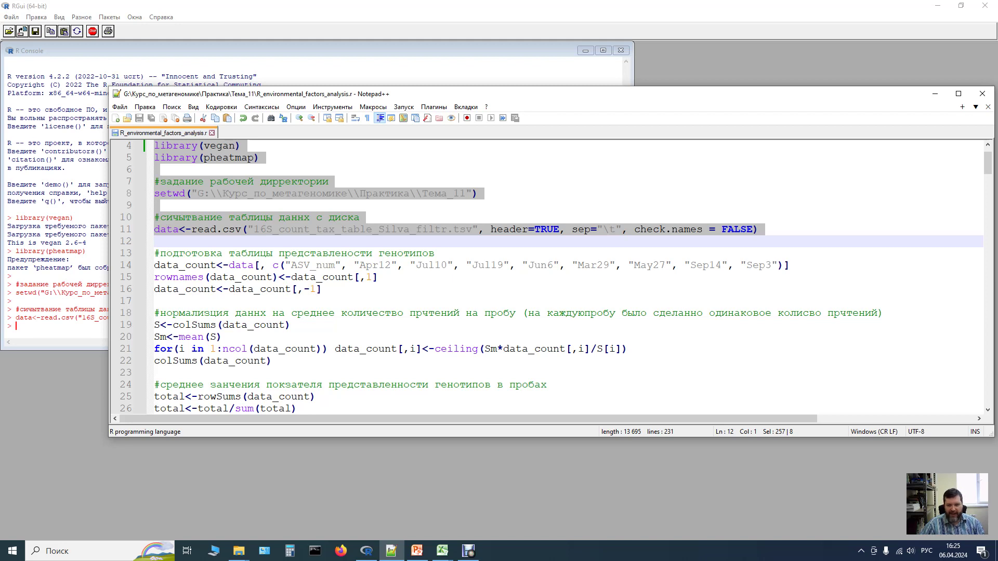
left_click(154, 265)
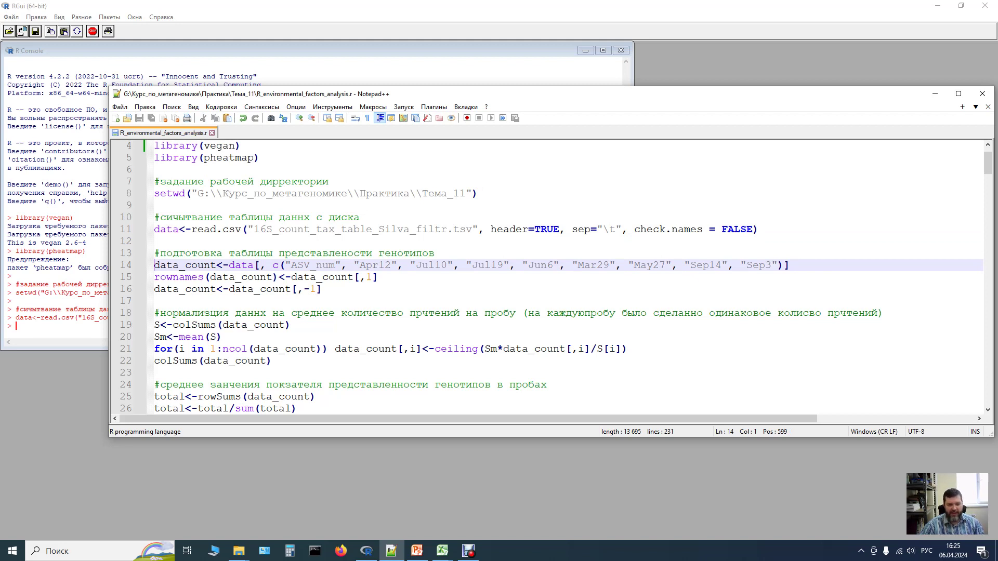
key("shift+Down")
key("shift+Down")
key("shift+Down")
key("F8")
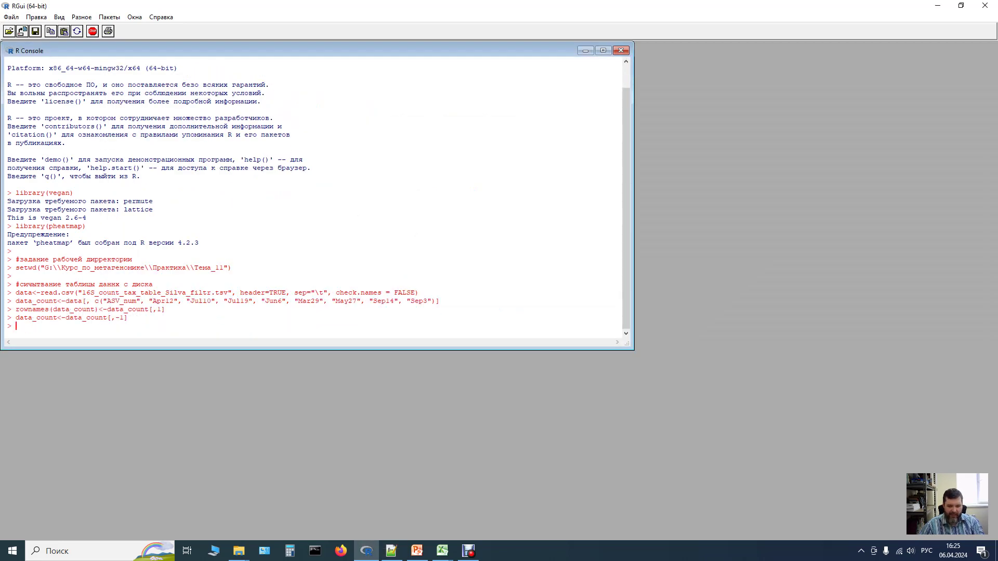
Run script lines 19–22 in R to normalize data_count to the mean number of reads per sample and print the column sums.
key("alt+Tab")
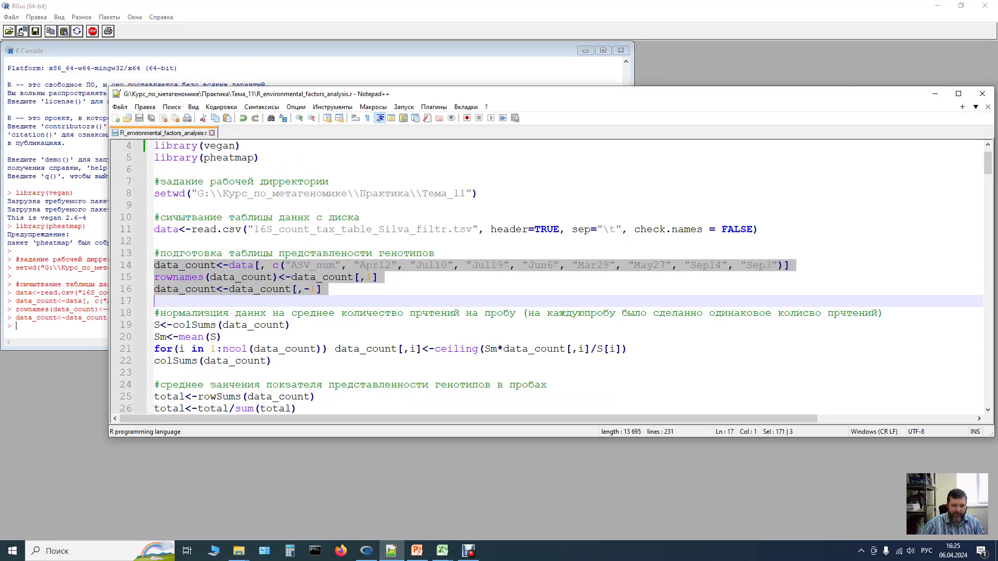
left_click(265, 289)
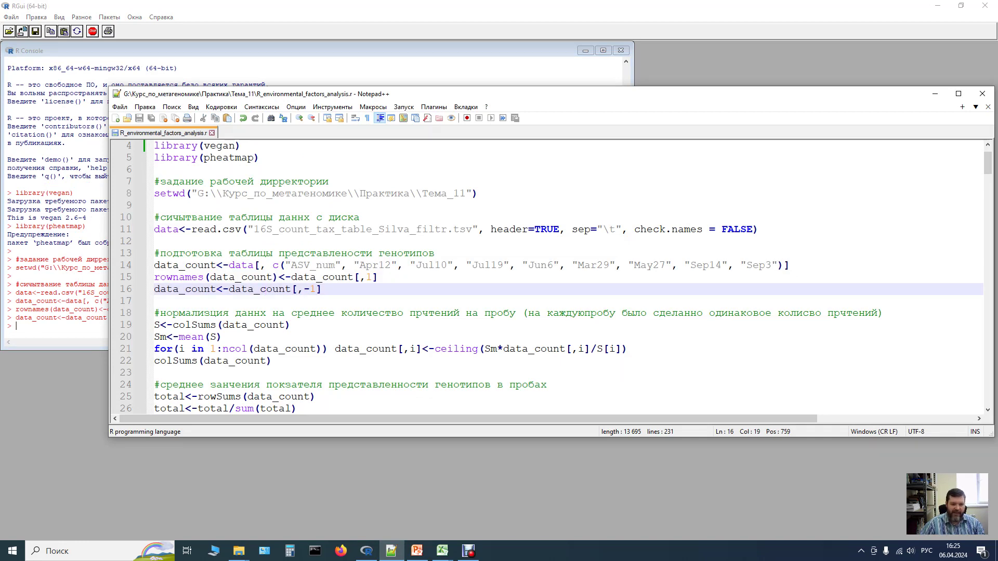
scroll(559, 278, "down", 1)
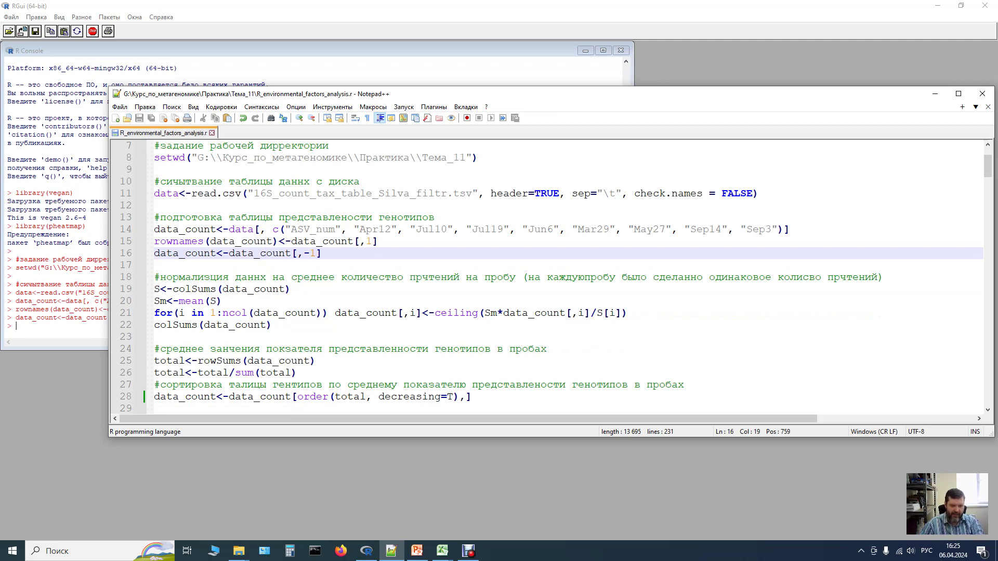
key("Down")
key("Down")
key("Down")
key("Home")
key("shift+Down")
key("shift+Down")
key("shift+Down")
key("shift+Down")
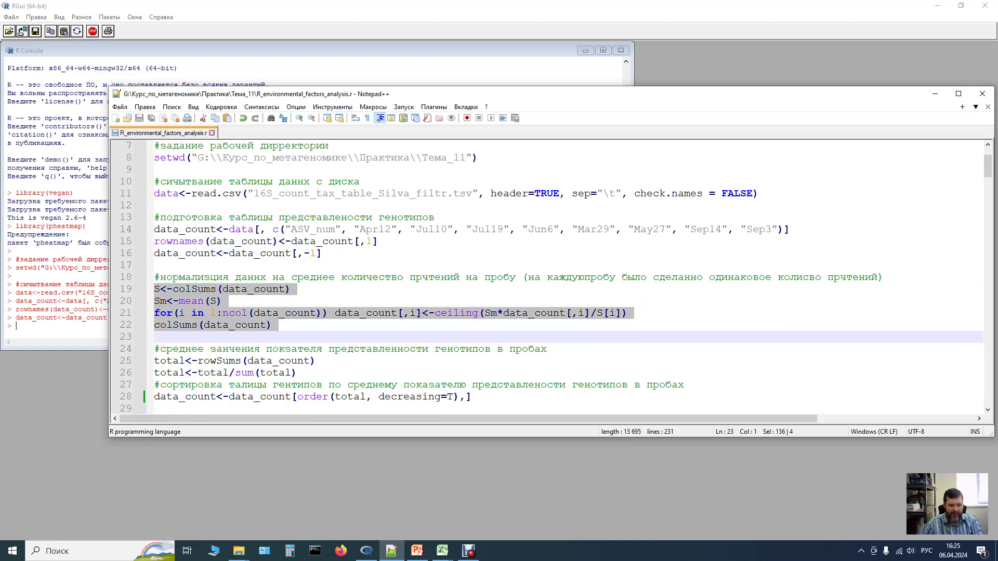
key("F8")
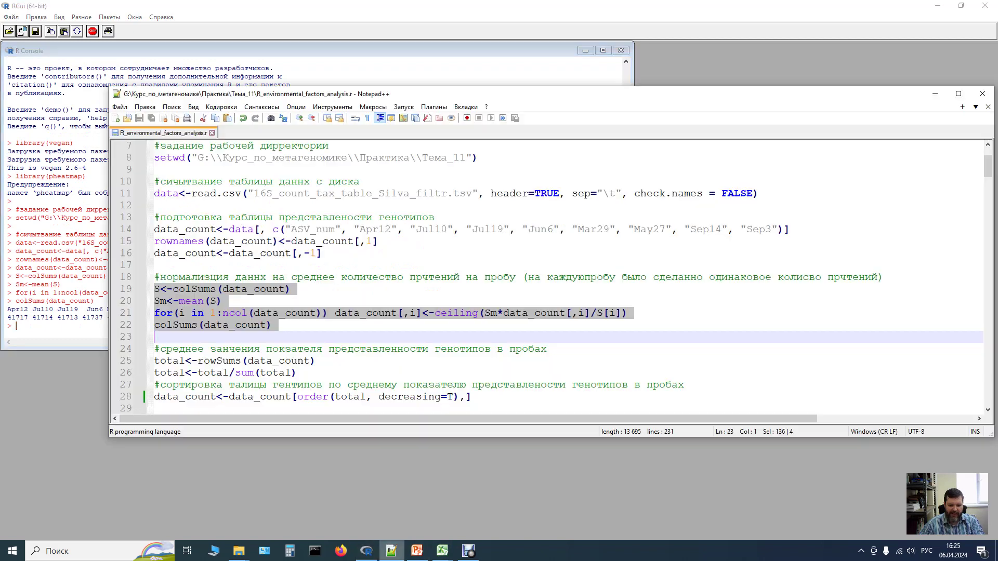
Run script lines 25–28 in R to compute relative genotype totals and sort data_count by them in decreasing order.
left_click(391, 550)
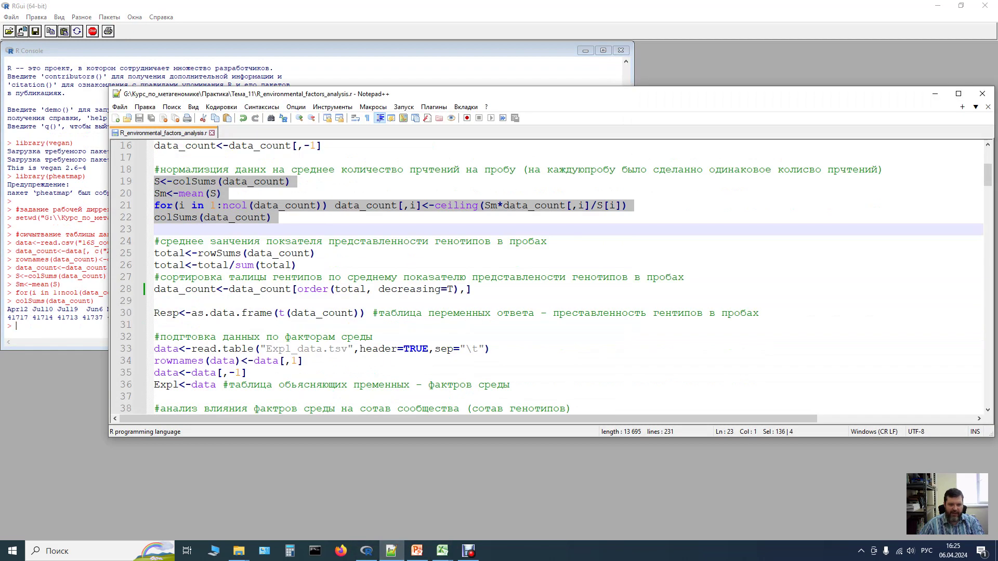
key("Down")
key("Down")
key("shift+Down")
key("shift+Down")
key("shift+Down")
key("shift+Down")
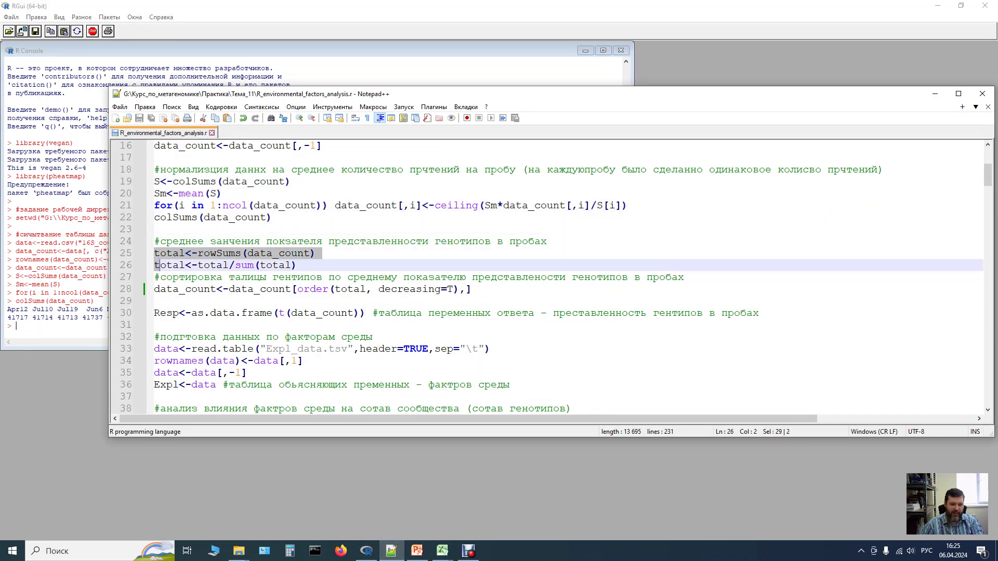
key("F8")
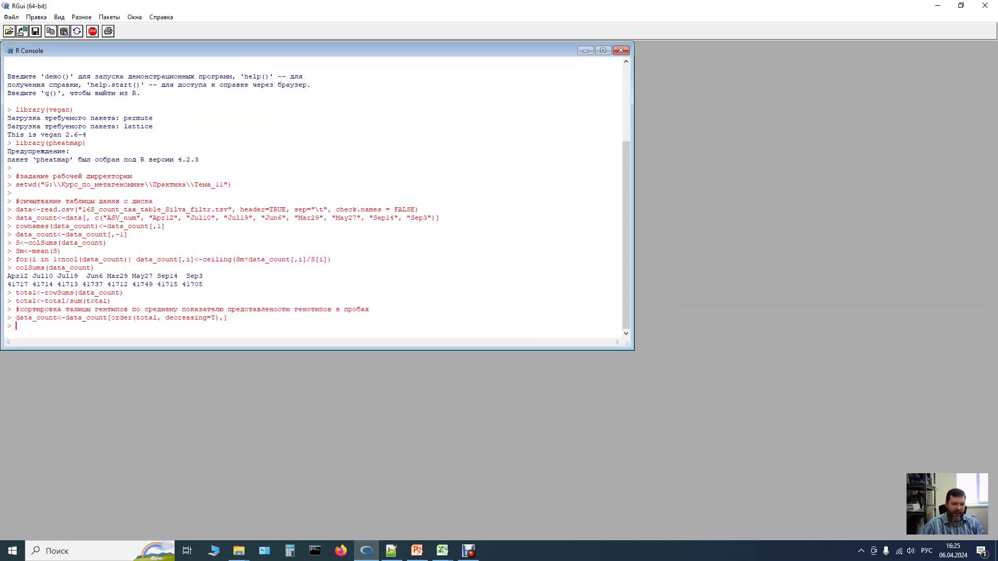
Run Resp<-as.data.frame(t(data_count)) from script line 30 in R to create the response variable table.
key("alt+Tab")
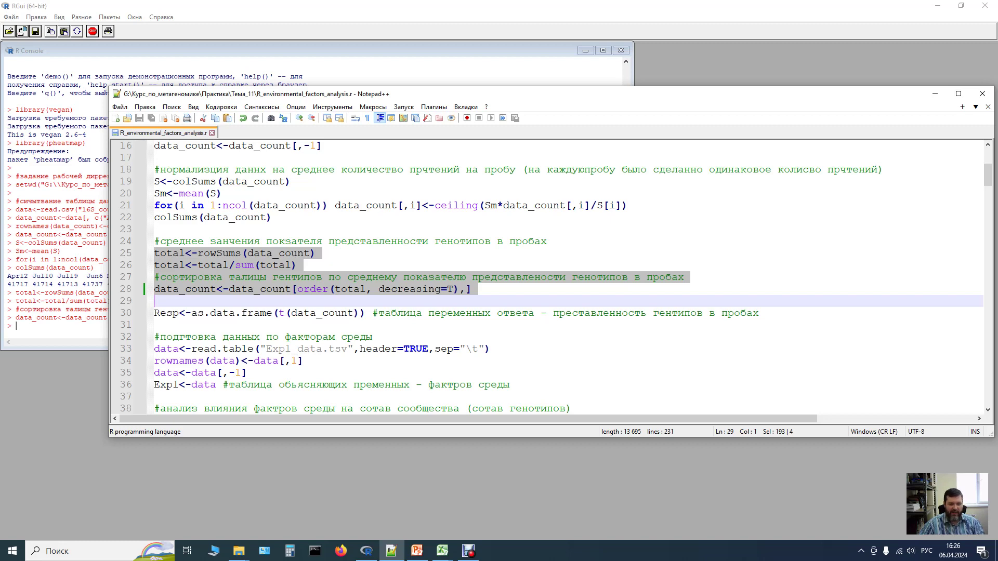
key("Down")
key("shift+Right")
key("shift+Right")
key("shift+Right")
key("shift+Right")
key("shift+Right")
key("shift+Right")
key("shift+Right")
key("shift+Right")
key("shift+Right")
key("shift+Right")
key("shift+Right")
key("shift+Right")
key("shift+Right")
key("shift+Right")
key("shift+Right")
key("shift+Right")
key("shift+Right")
key("shift+Right")
key("shift+Right")
key("shift+Right")
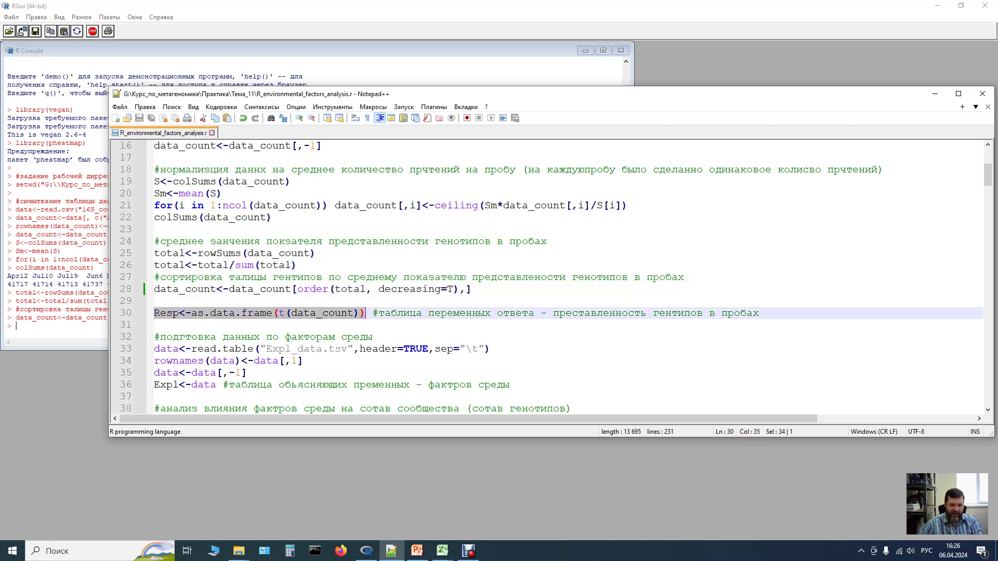
key("F8")
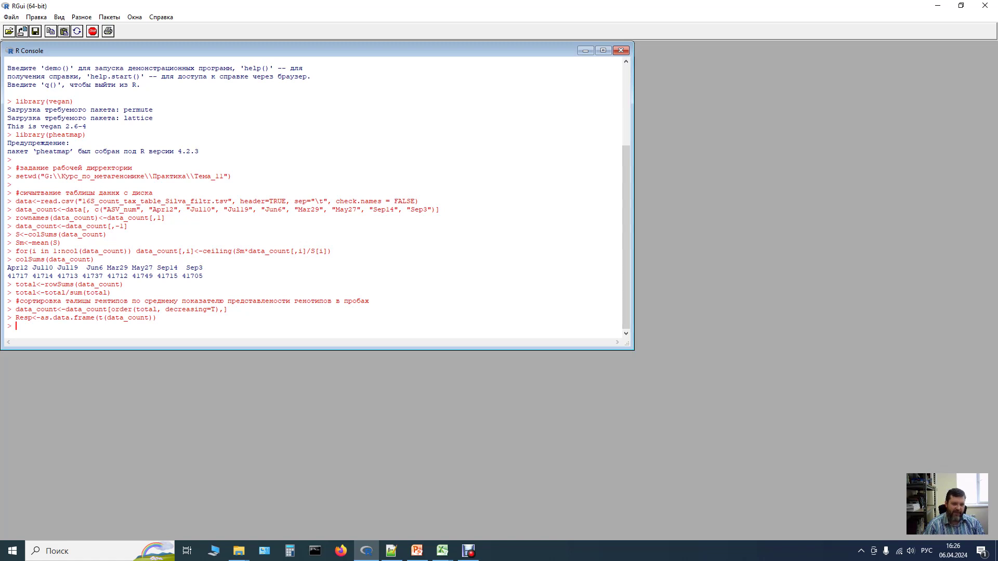
type("R")
key("BackSpace")
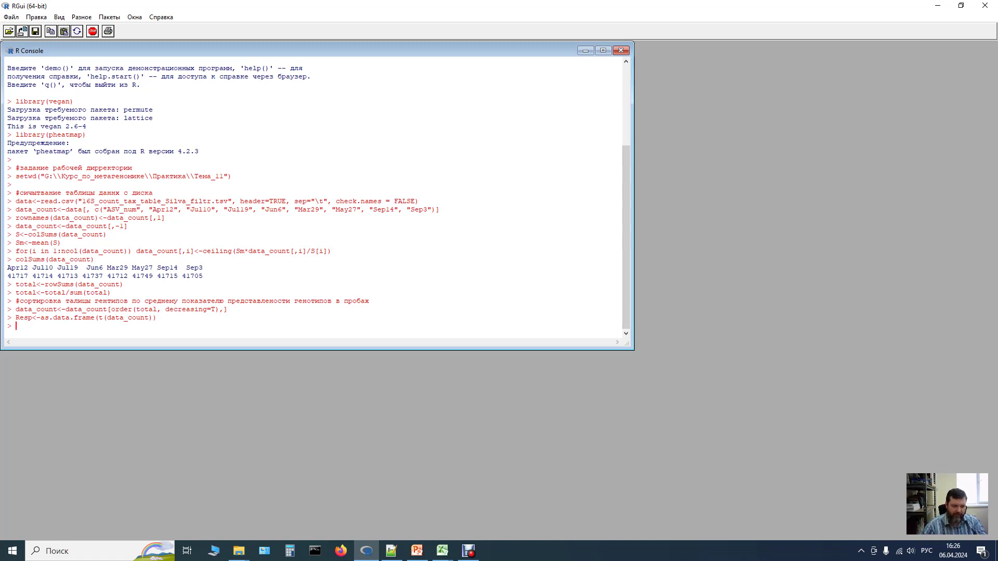
Print the Resp table in the R console, enlarge the console window and look through the ASV counts per sample.
left_click_drag(16, 317, 32, 317)
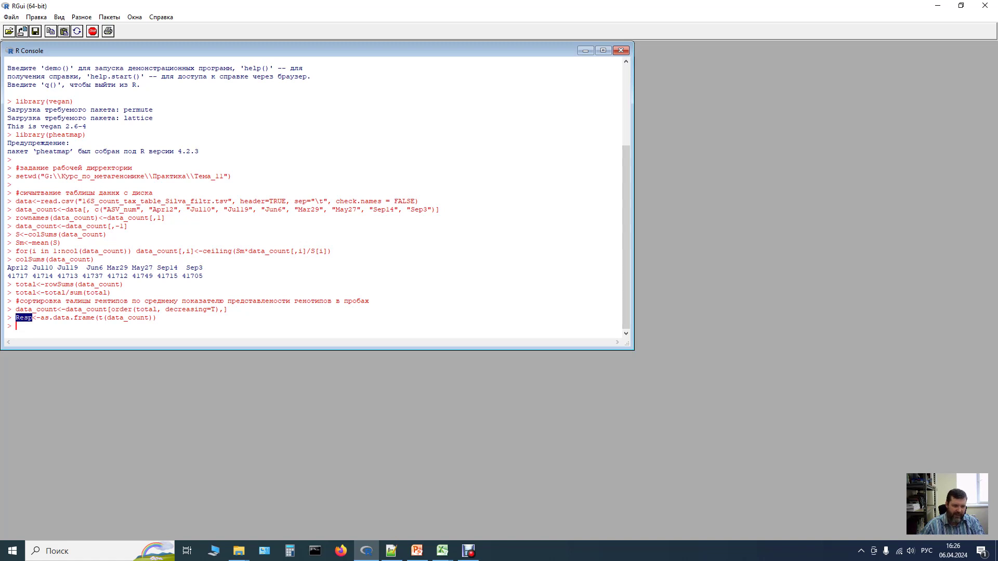
key("ctrl+c")
key("ctrl+v")
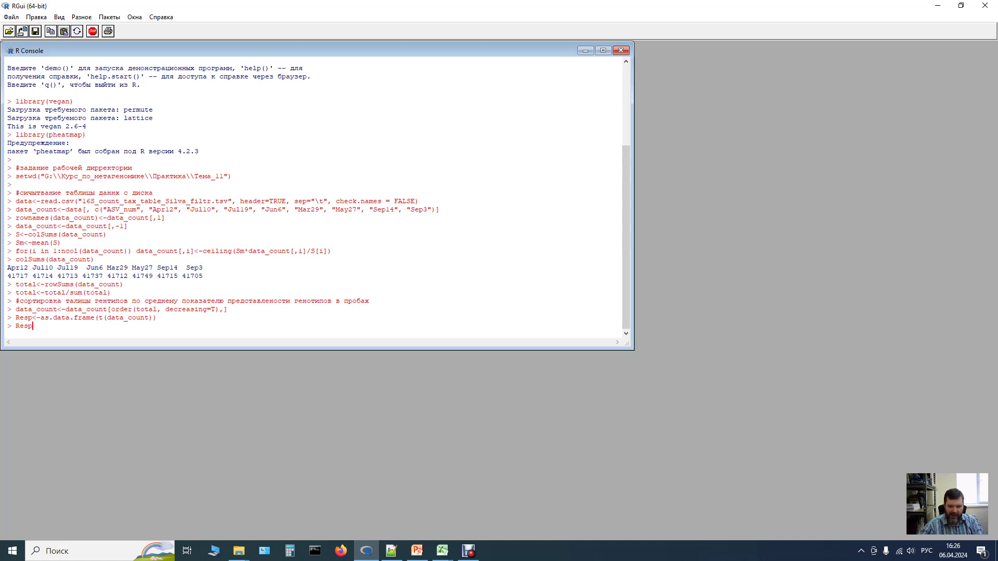
key("Return")
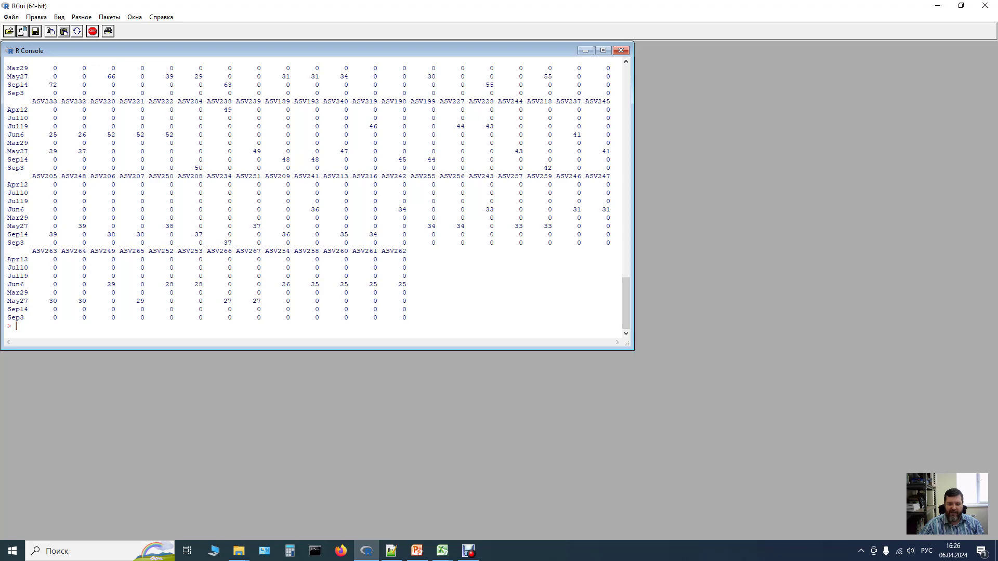
left_click_drag(627, 344, 759, 391)
scroll(379, 219, "up", 10)
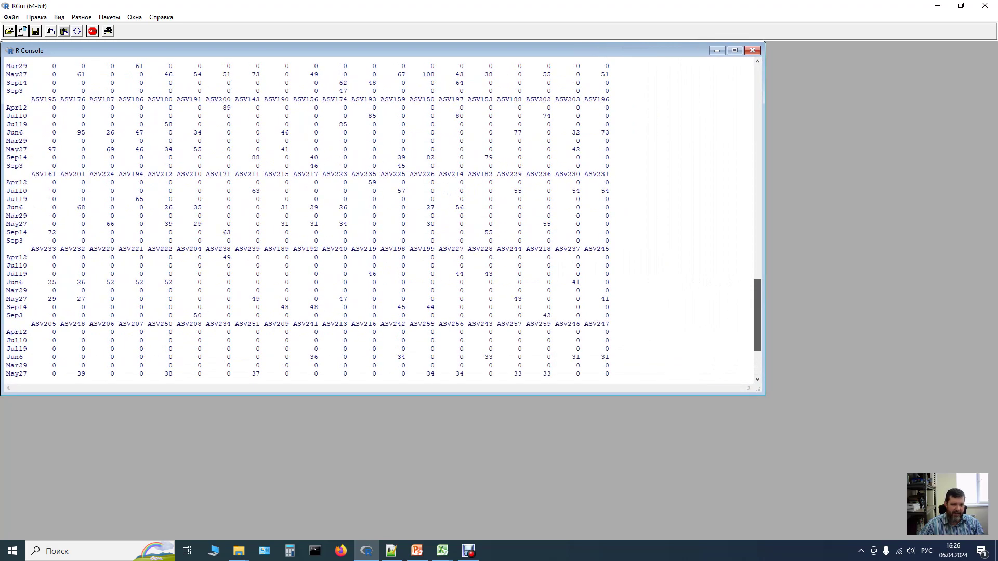
scroll(15, 374, "up", 12)
scroll(15, 374, "down", 8)
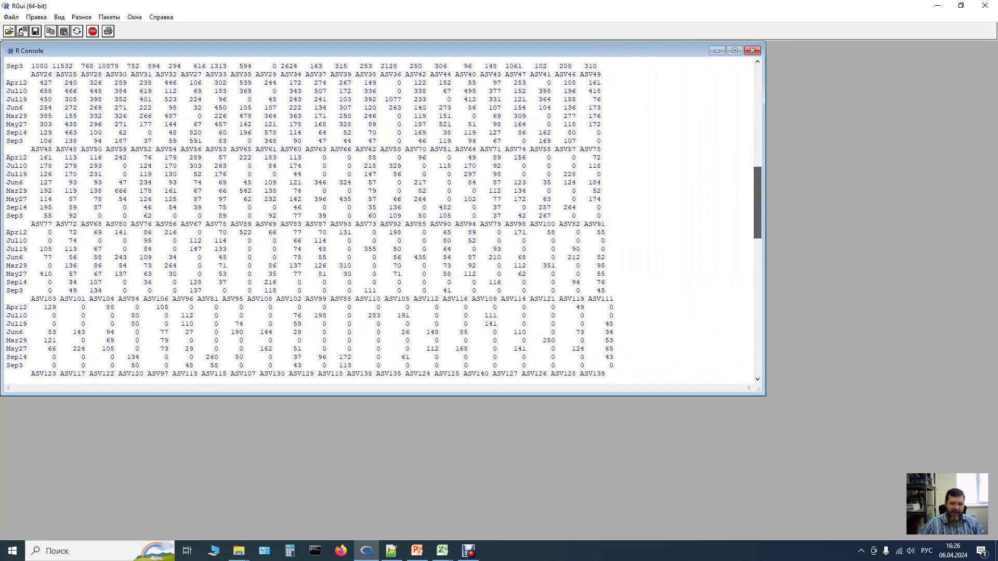
scroll(15, 374, "down", 15)
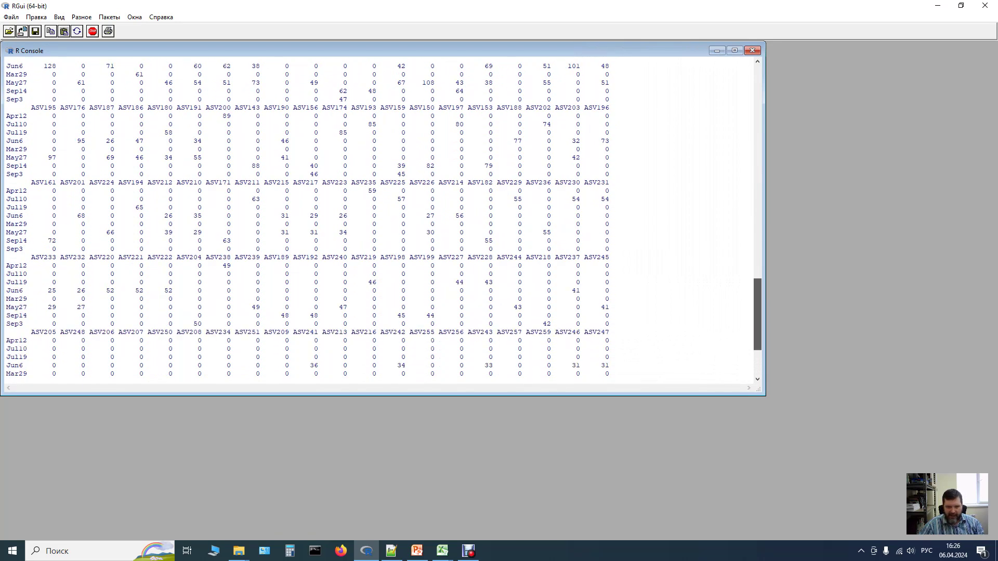
scroll(16, 373, "down", 1)
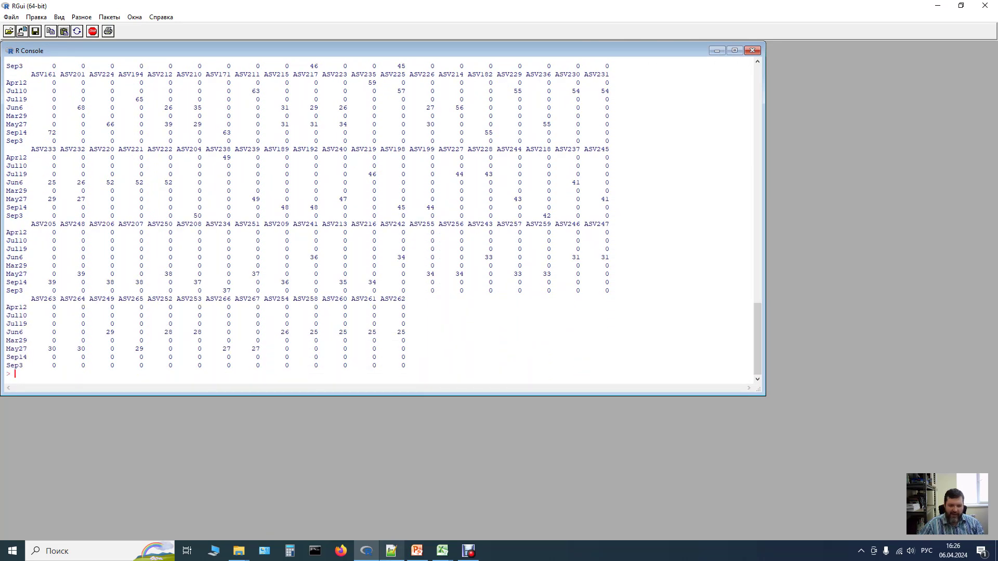
Run script lines 33–36 in R to read Expl_data.tsv, use its first column as row names and store the factors in Expl.
left_click(392, 551)
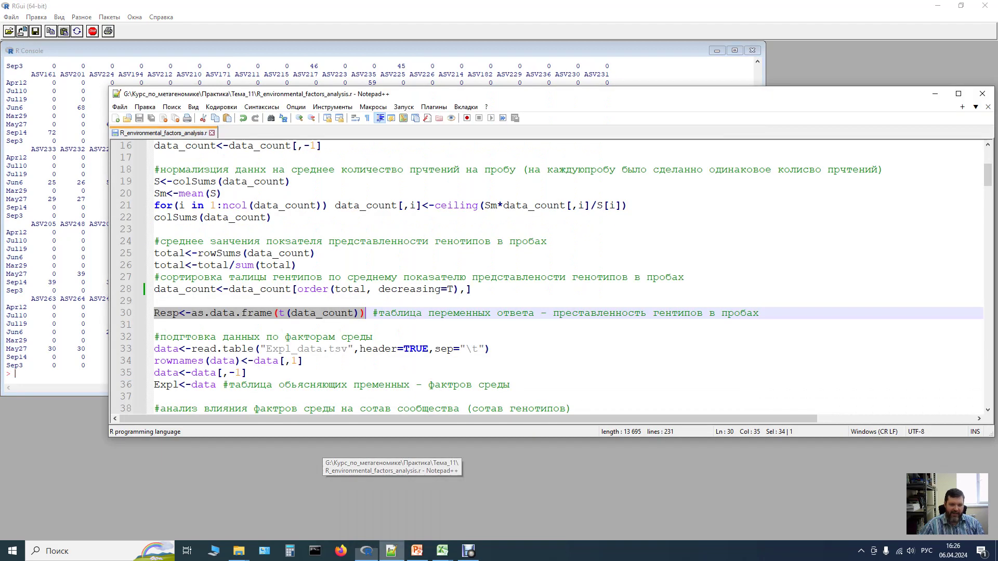
scroll(546, 275, "down", 1)
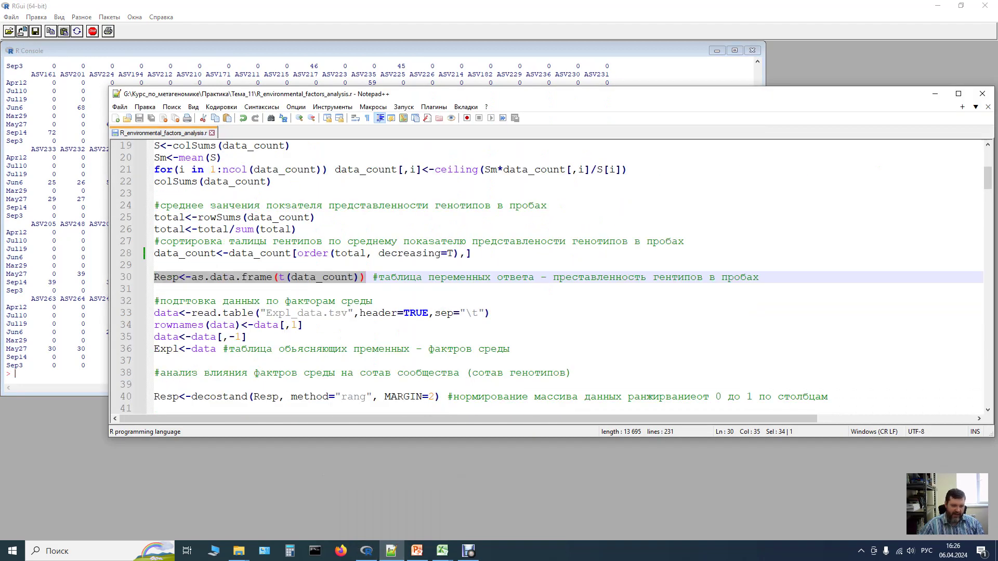
scroll(551, 277, "down", 2)
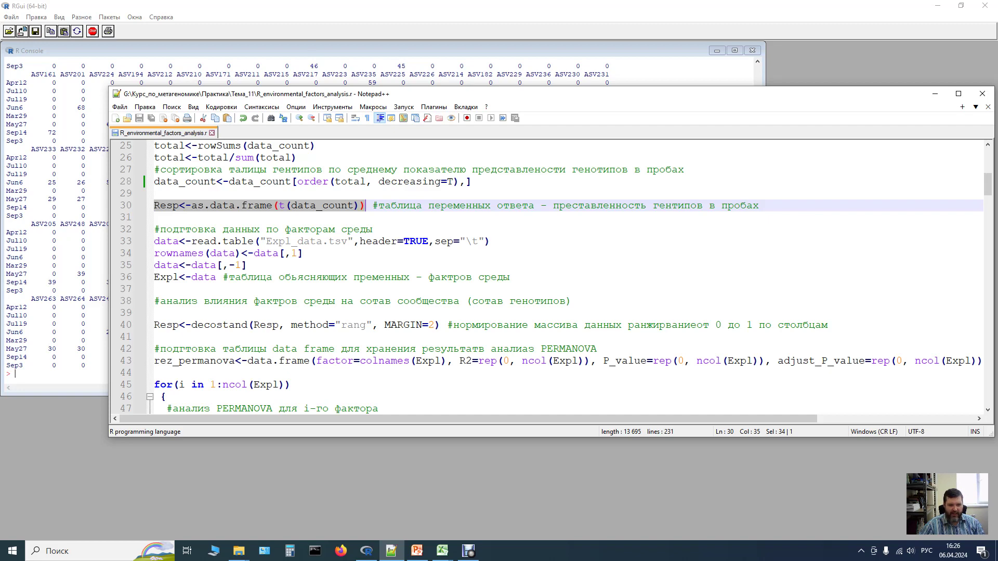
left_click_drag(154, 241, 154, 289)
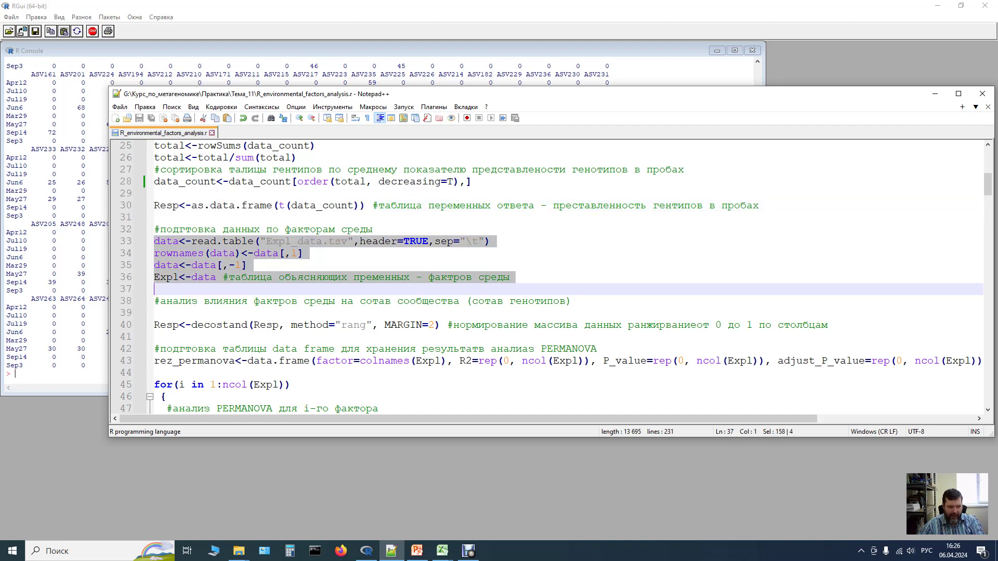
key("F8")
Print the Expl table of environmental factors in the R console.
left_click_drag(23, 365, 32, 366)
key("ctrl+c")
key("ctrl+v")
key("Return")
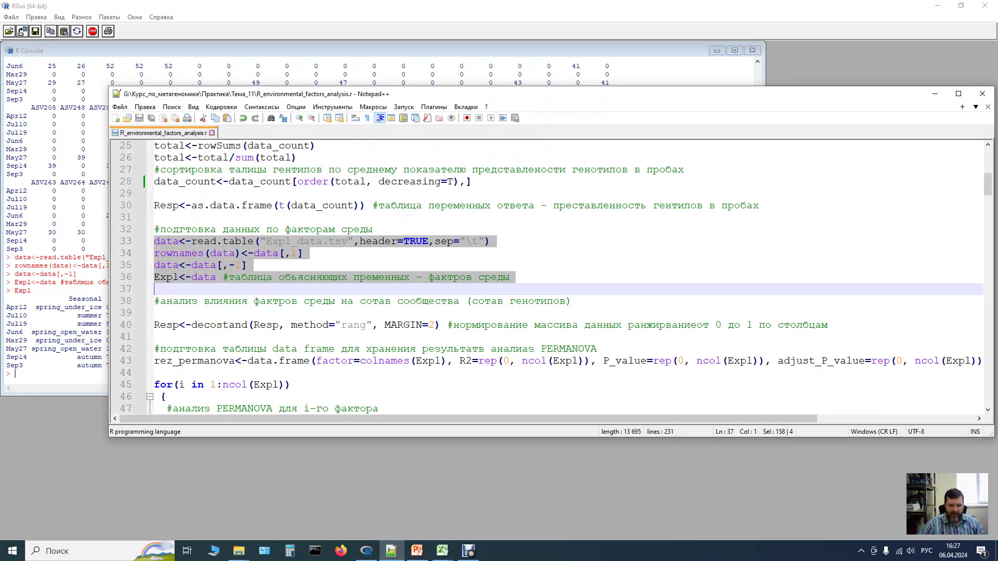
Run script line 40 in R to rank-standardize Resp by columns using decostand with method="rang" and MARGIN=2.
scroll(546, 276, "down", 2)
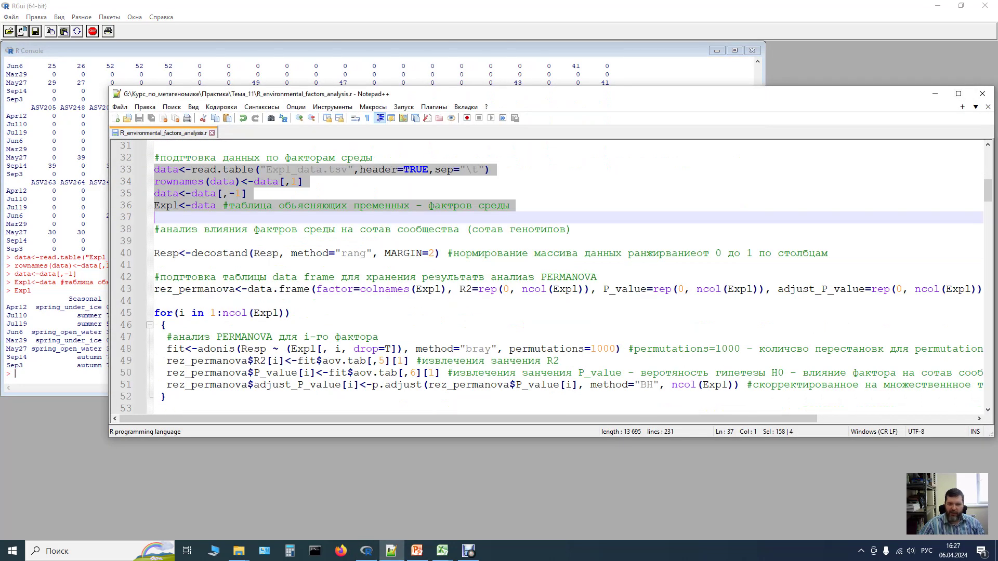
key("Down")
key("Down")
key("Down")
key("shift+Down")
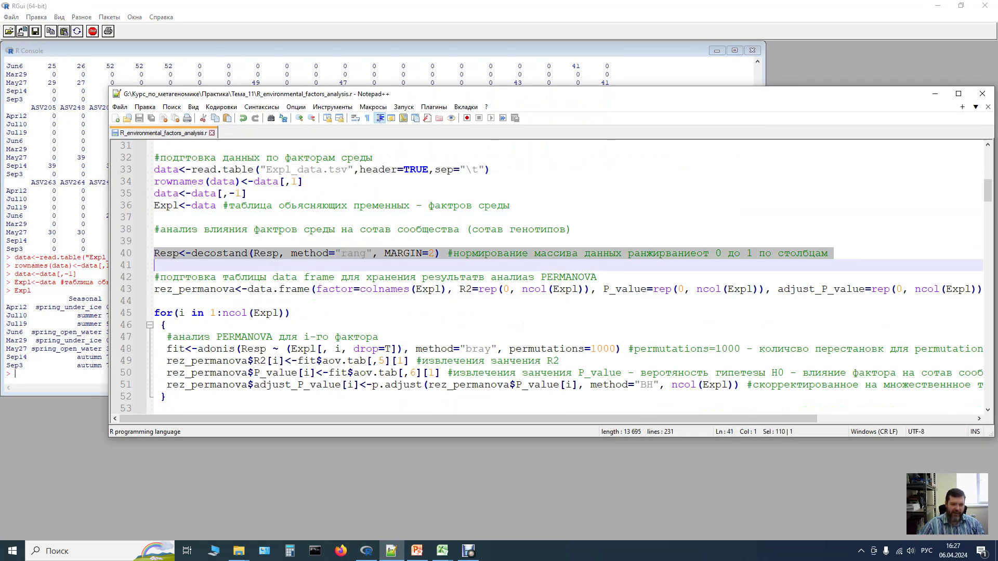
key("ctrl+c")
key("alt+Tab")
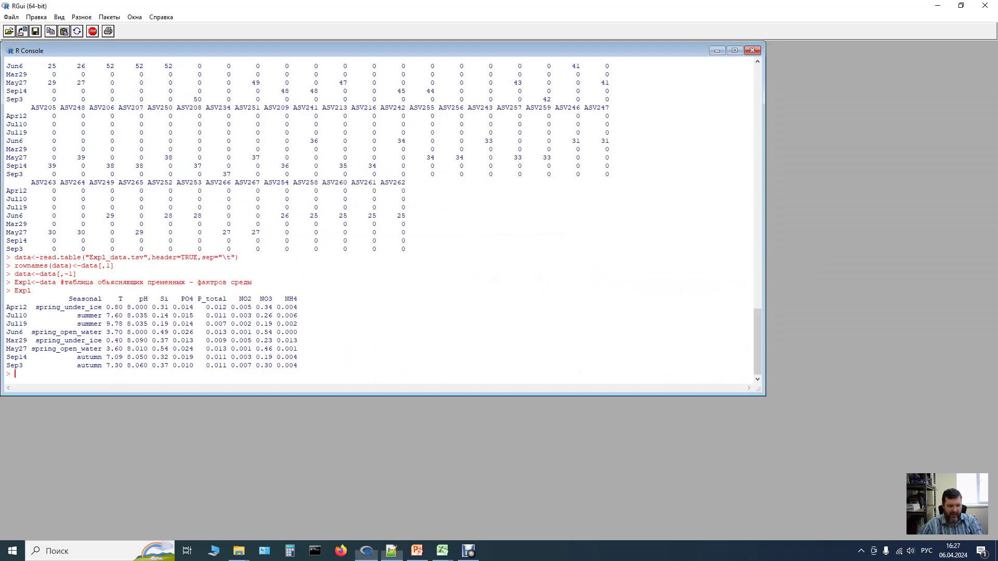
key("ctrl+v")
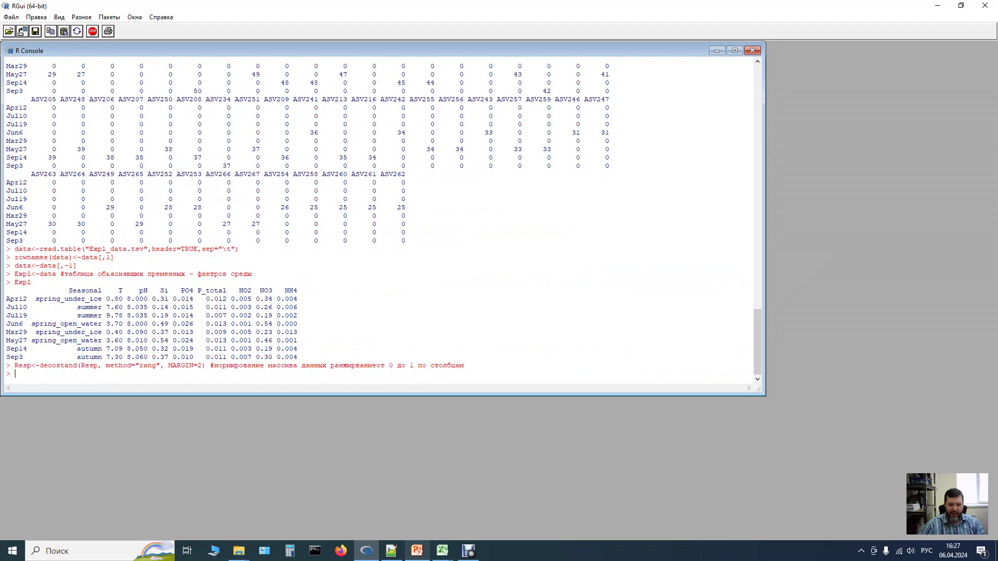
Run script line 43 in R to create the rez_permanova data frame with factor, R2, P_value and adjust_P_value columns.
key("alt+Tab")
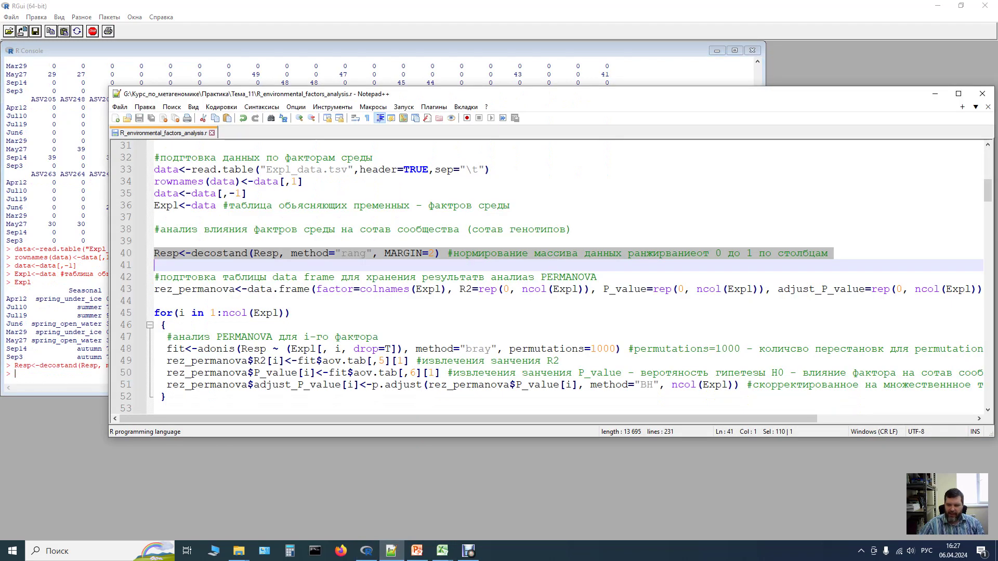
scroll(556, 276, "down", 1)
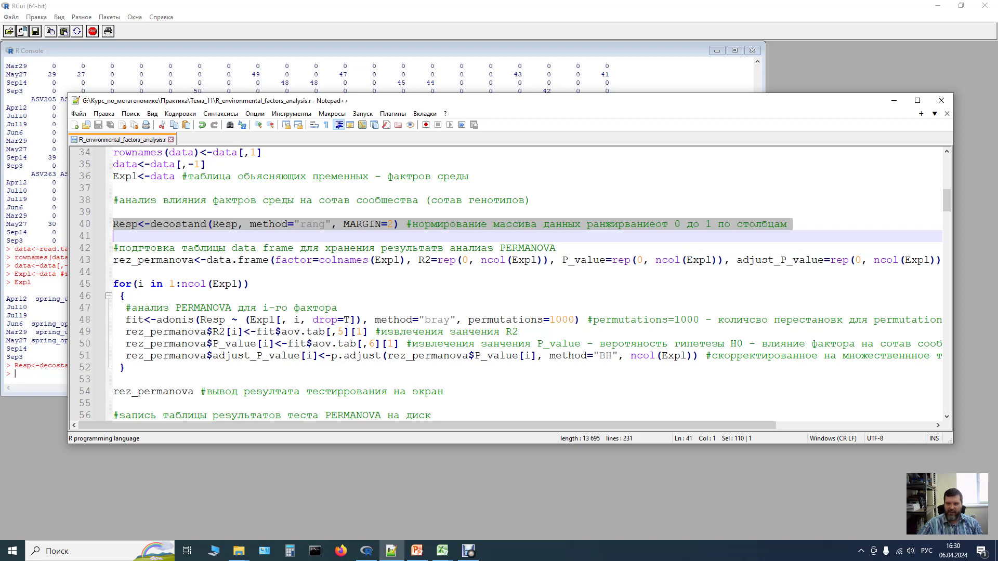
left_click_drag(468, 100, 497, 81)
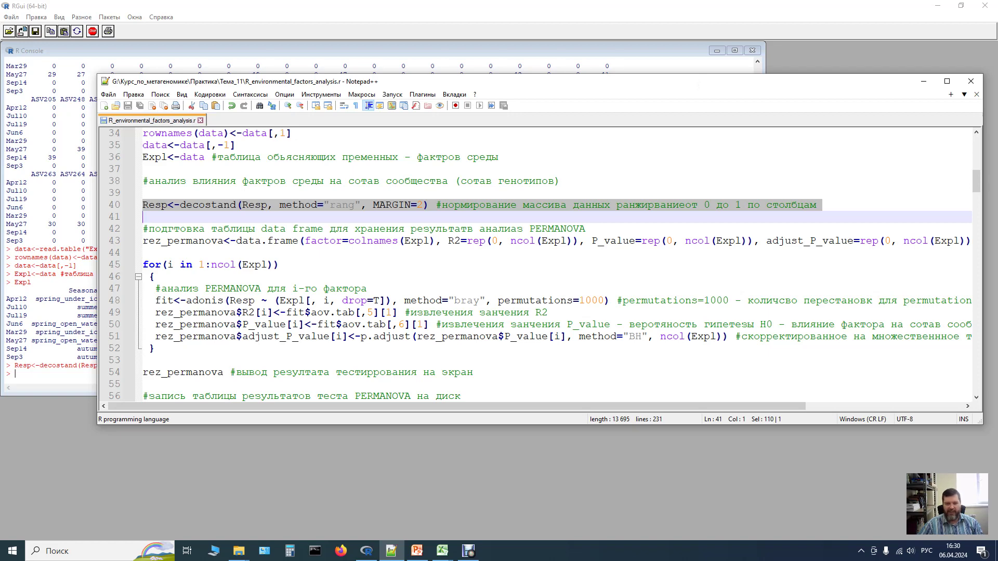
key("Down")
key("Down")
key("shift+Down")
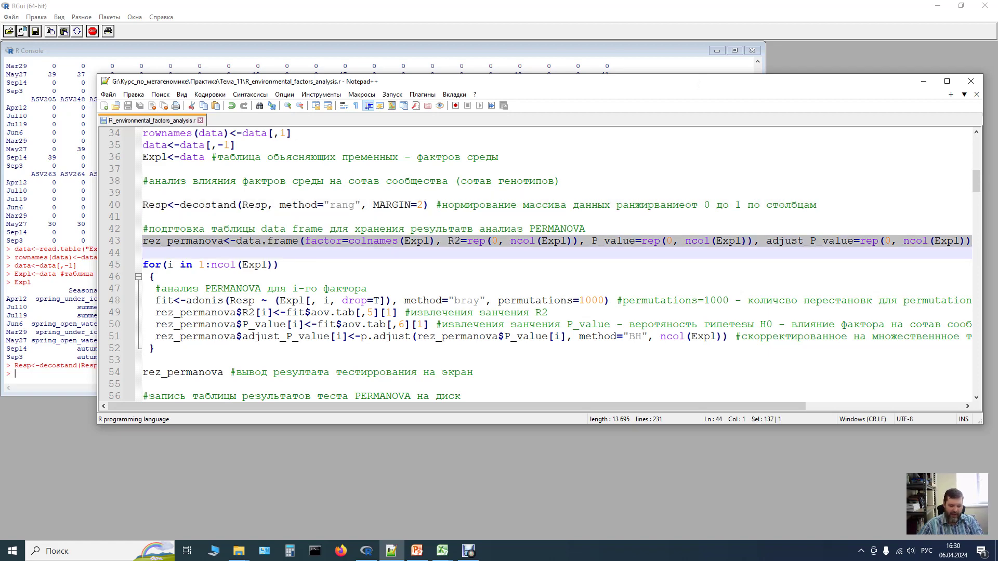
key("F8")
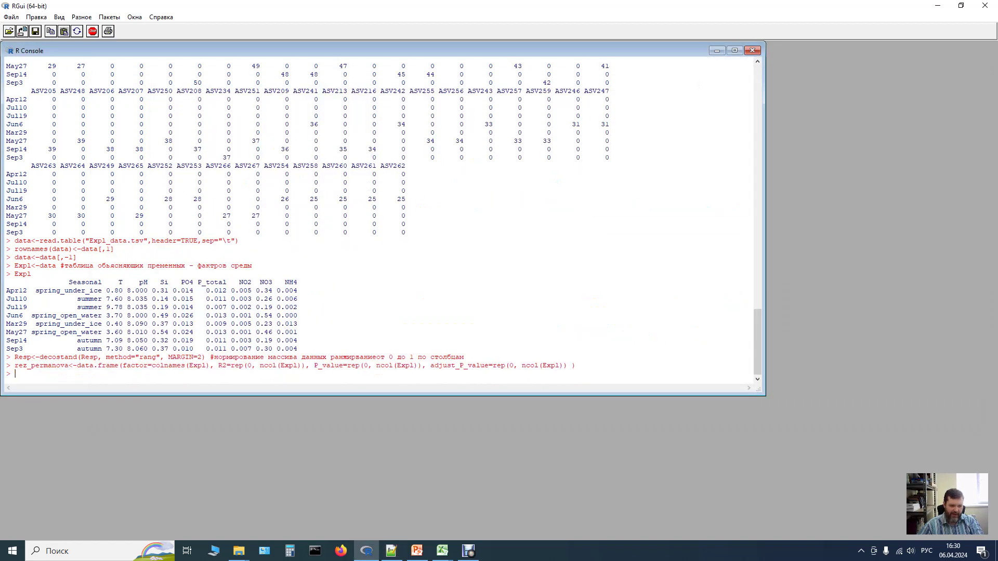
Print rez_permanova in the R console to check its structure.
left_click_drag(48, 365, 69, 365)
key("ctrl+x")
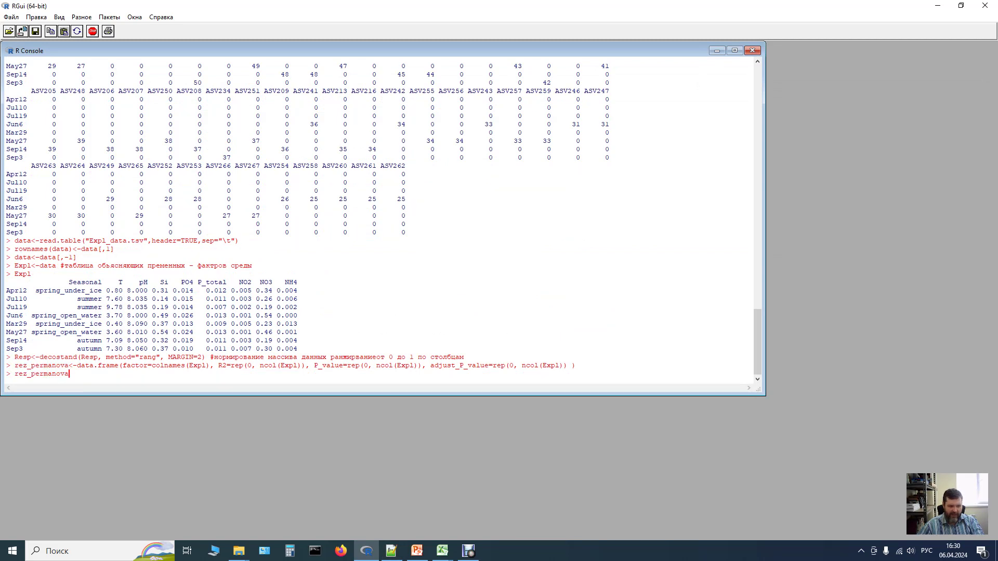
key("Return")
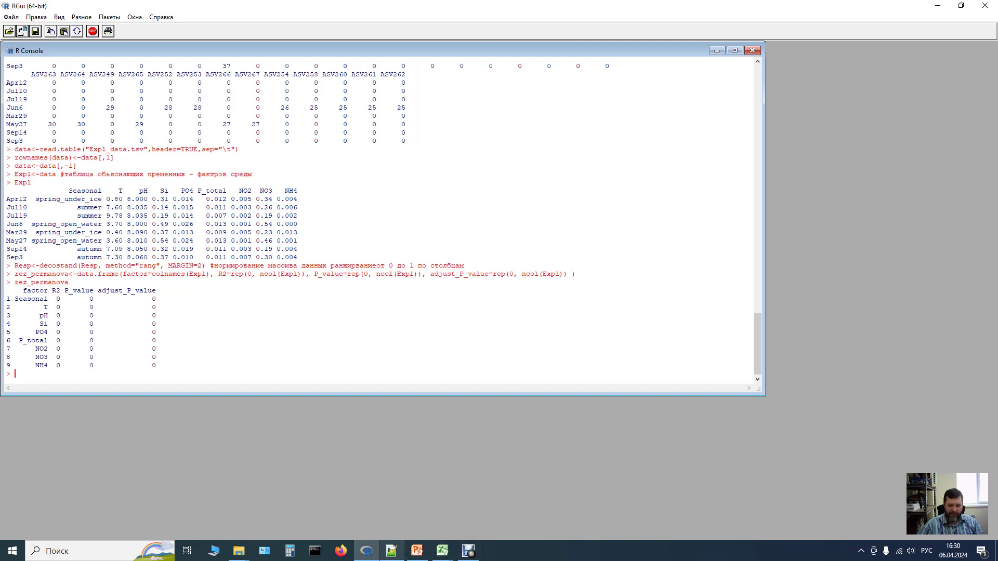
Run the for loop in script lines 45–52 in R to test each Expl factor with adonis (bray, 1000 permutations) and fill rez_permanova.
key("alt+Tab")
key("Down")
key("shift+Down")
key("shift+Down")
key("shift+Down")
key("shift+Down")
key("shift+Down")
key("shift+Down")
key("shift+Down")
key("shift+Down")
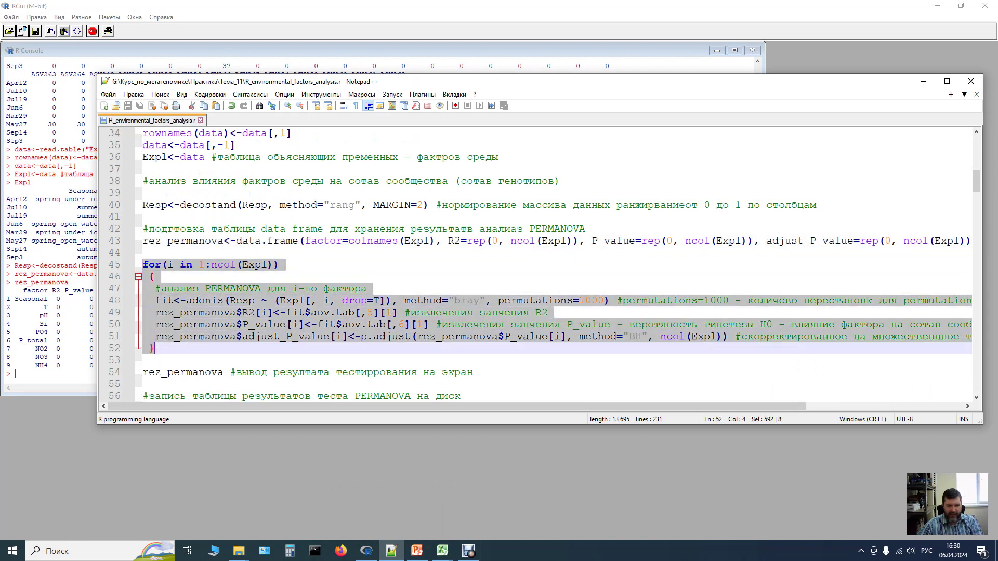
key("F8")
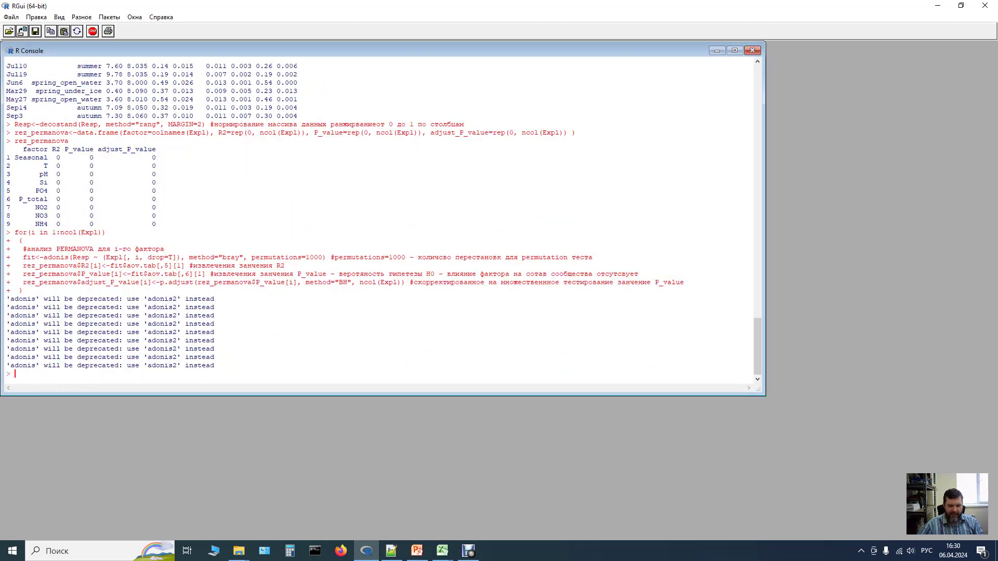
Review the PERMANOVA loop in the script, and run rez_permanova from line 54 in R to print the test results.
key("alt+Tab")
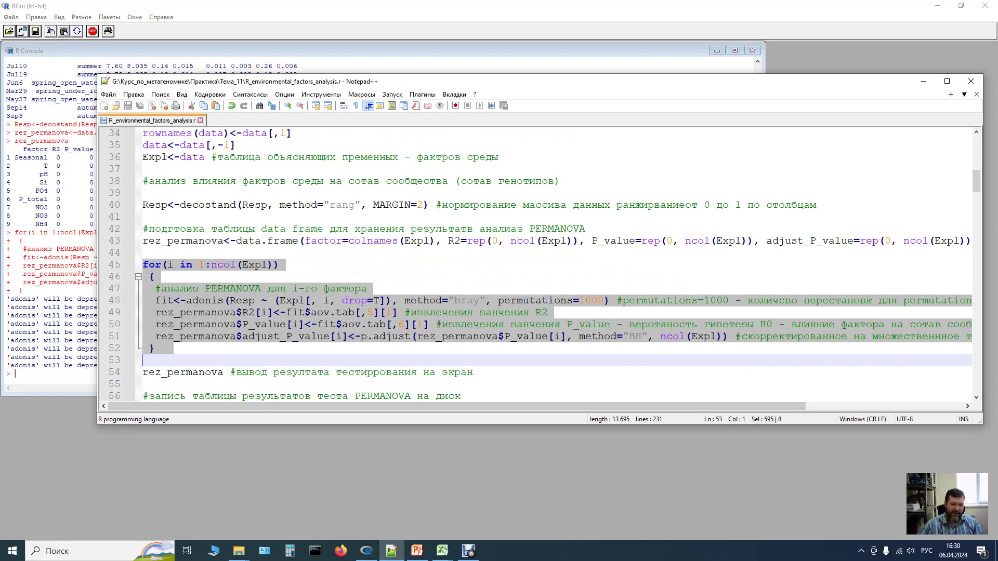
left_click(154, 276)
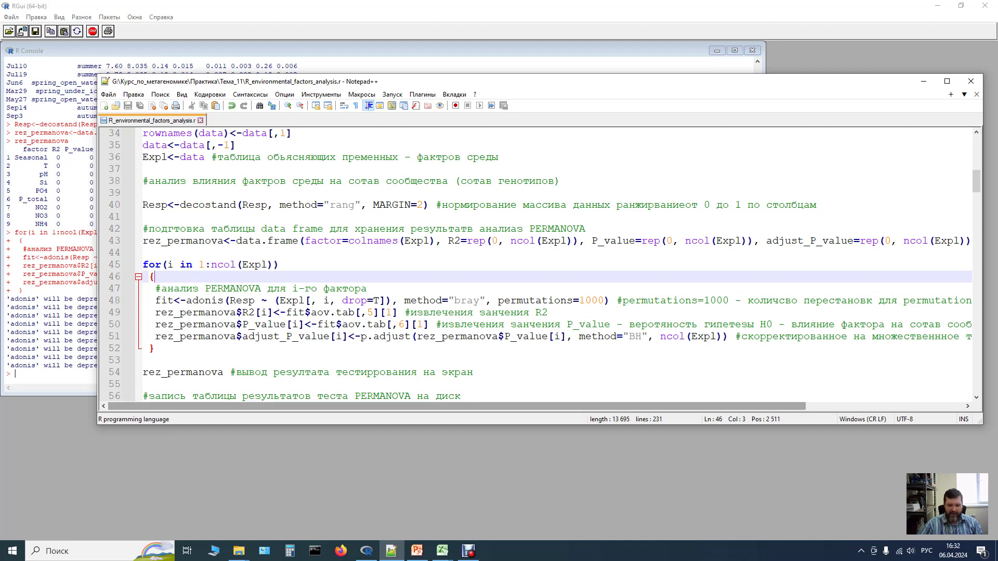
scroll(540, 270, "right", 2)
scroll(540, 270, "right", 3)
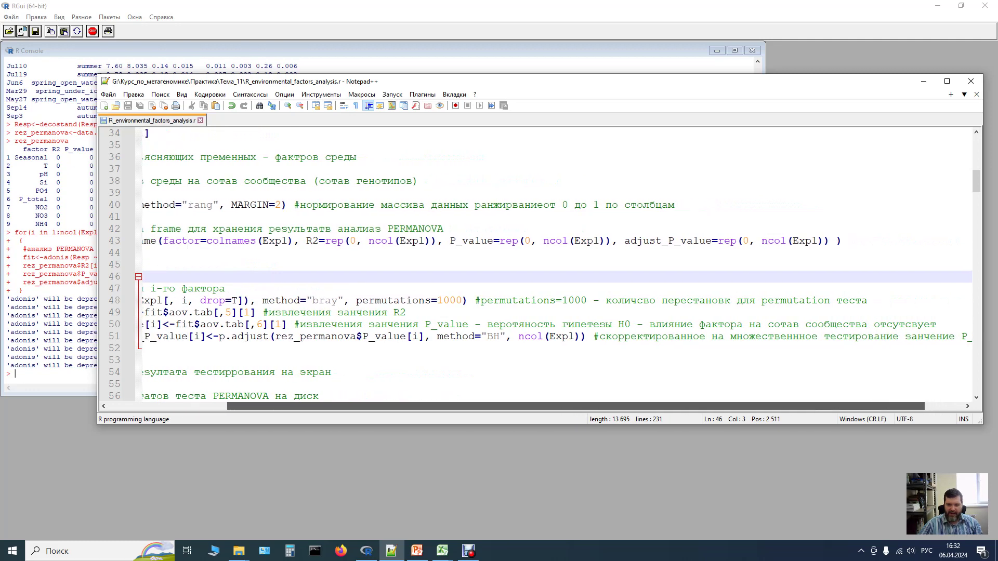
scroll(541, 270, "left", 3)
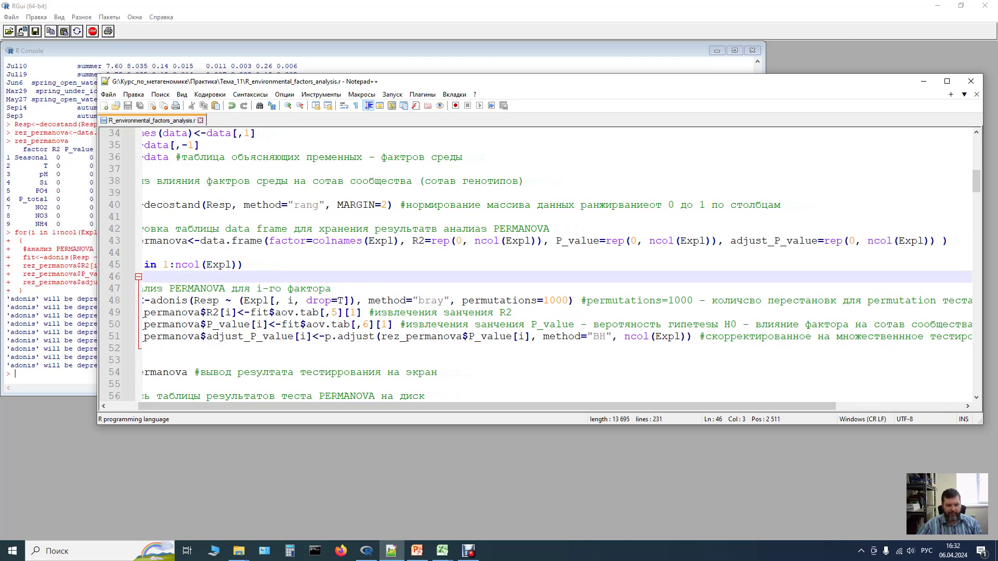
scroll(540, 270, "left", 3)
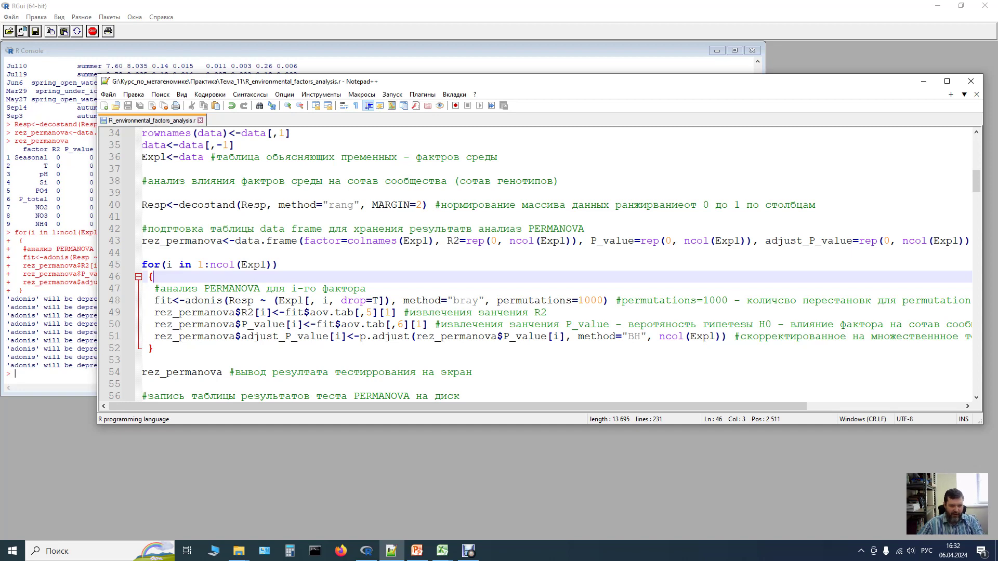
double_click(183, 373)
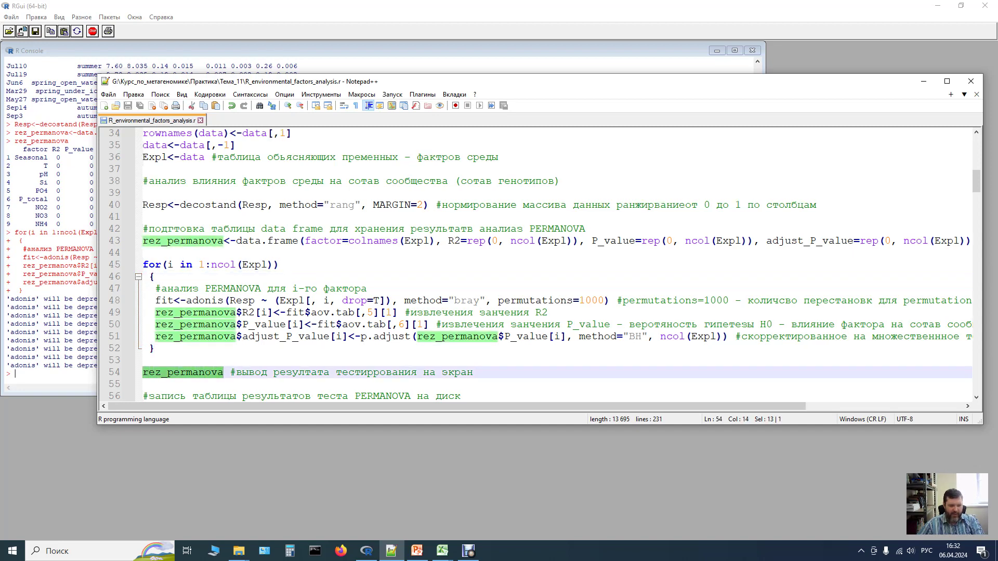
key("F8")
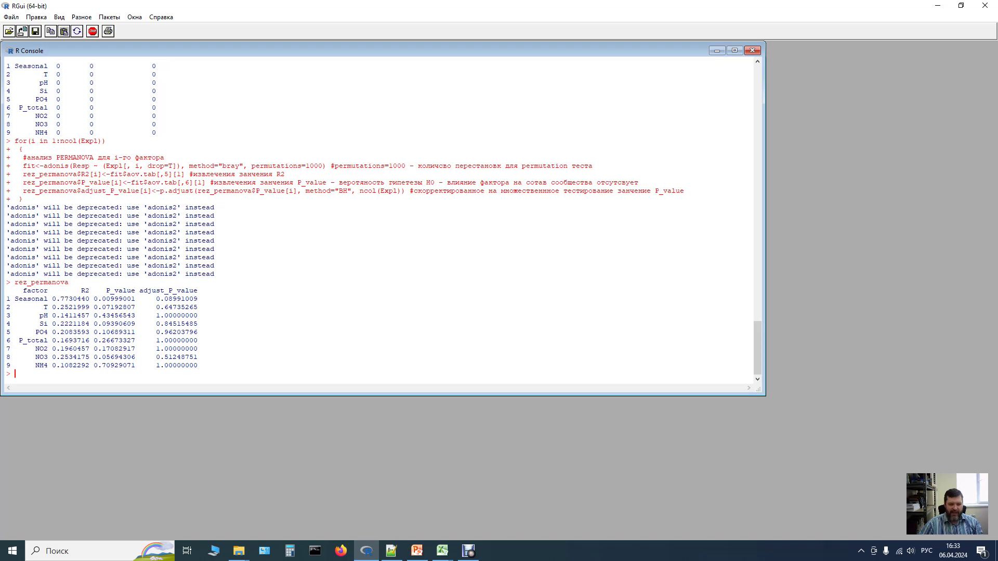
Run script lines 56–57 in R to write rez_permanova to the tab-separated file rez_permanova.tsv, with column names and no row names.
left_click(392, 551)
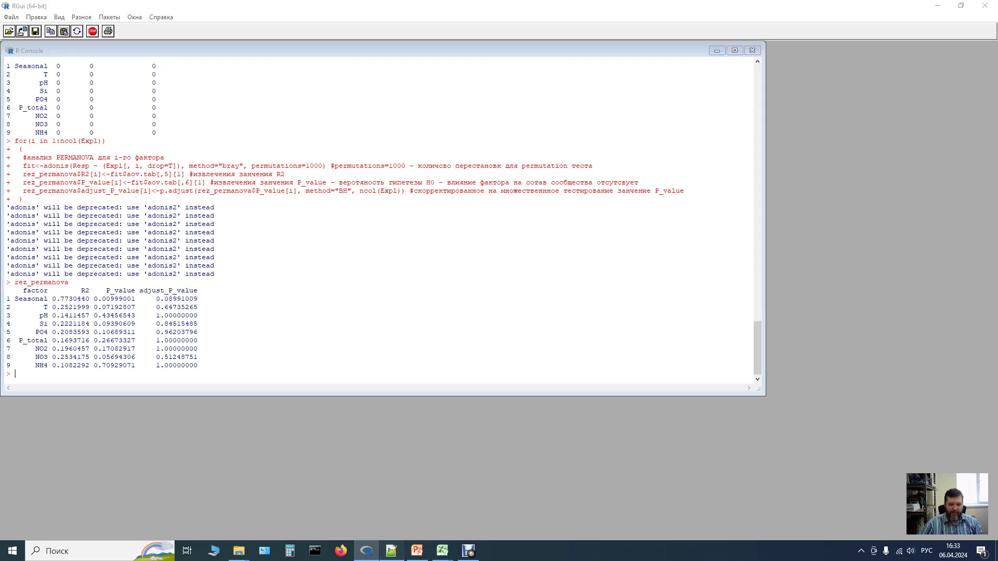
left_click(281, 336)
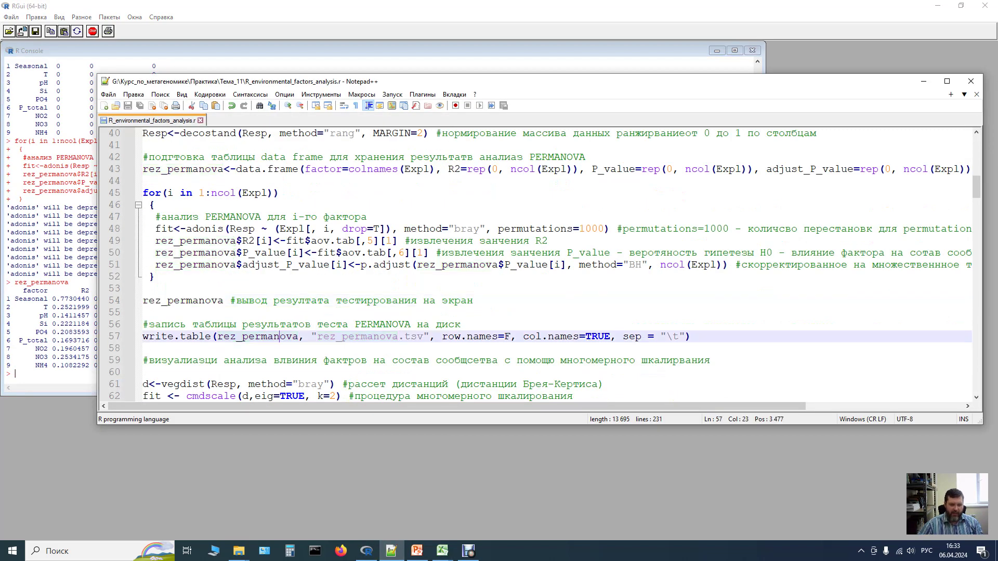
scroll(545, 266, "down", 1)
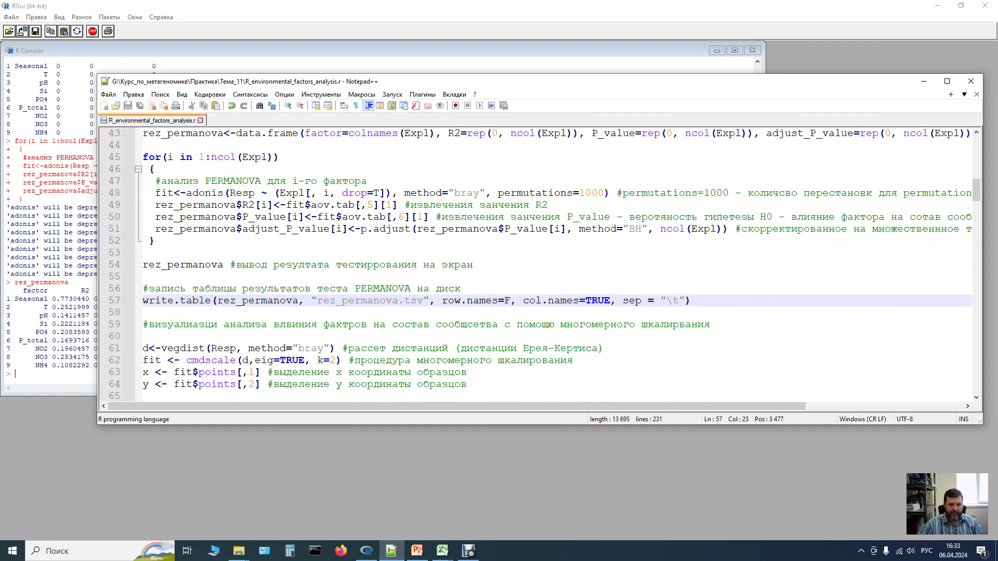
key("Up")
key("Home")
key("shift+Down")
key("shift+Down")
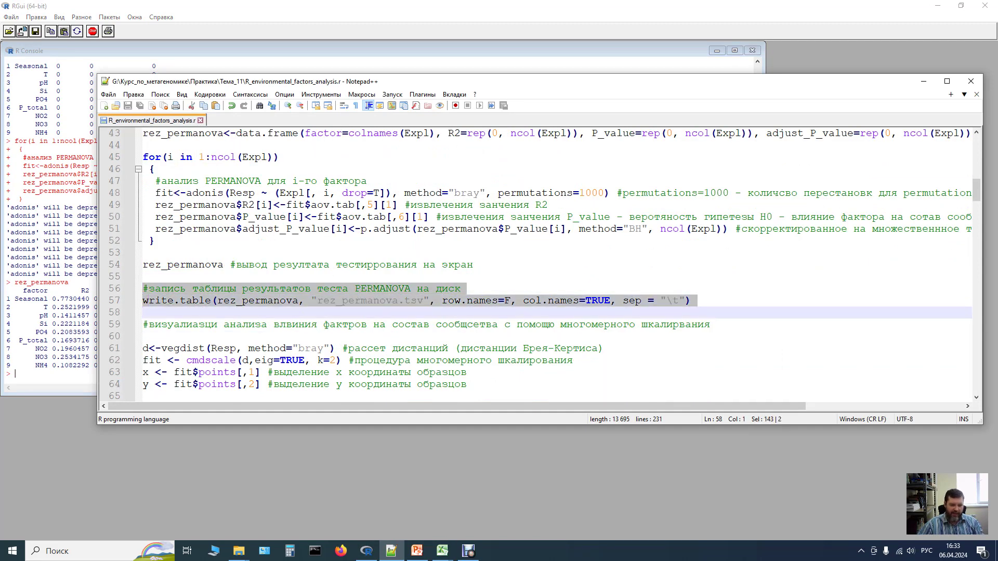
key("F8")
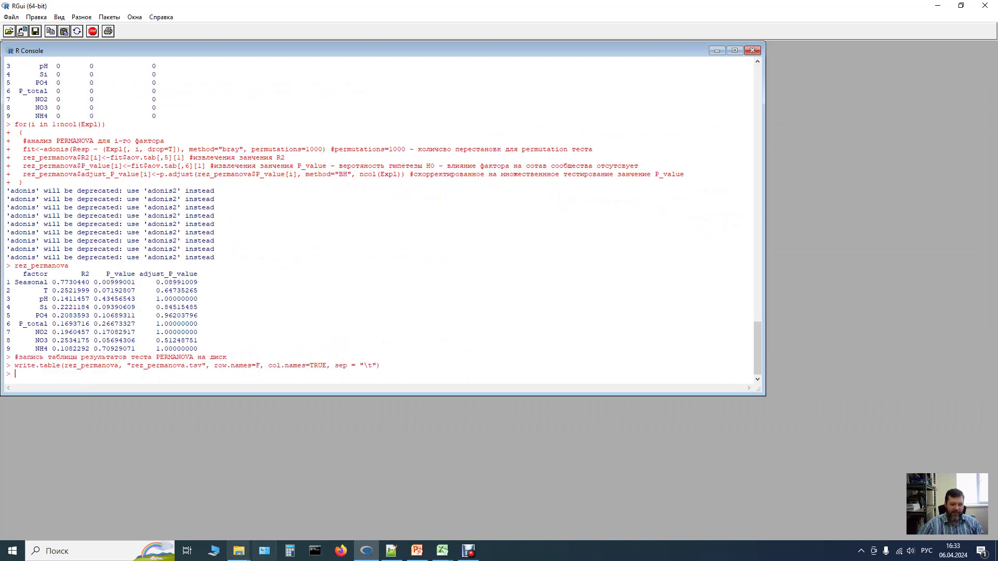
Open rez_permanova.tsv from the Тема_11 folder in Excel, widen columns B–D to check the saved results, and return to R.
left_click(238, 551)
left_click(192, 507)
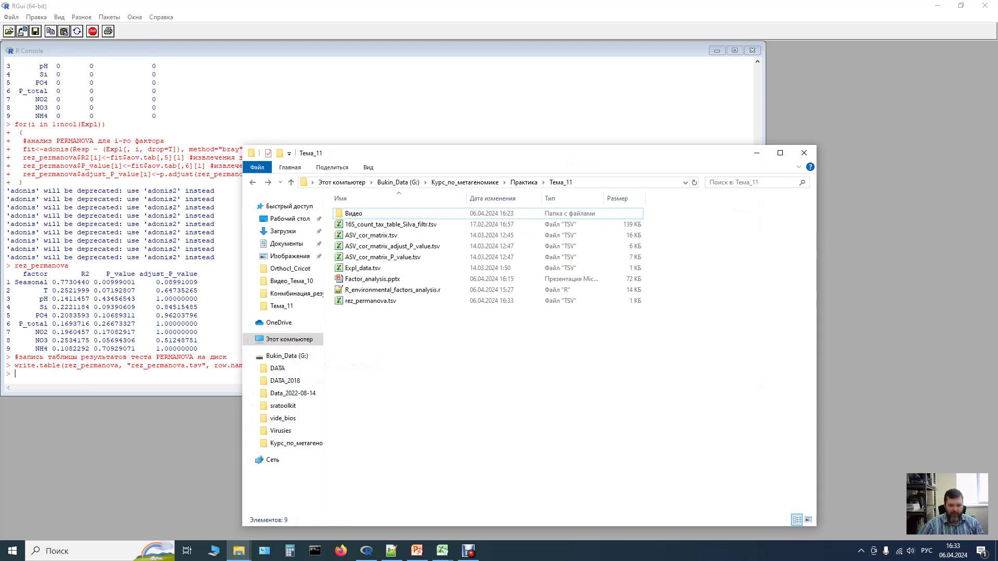
double_click(370, 301)
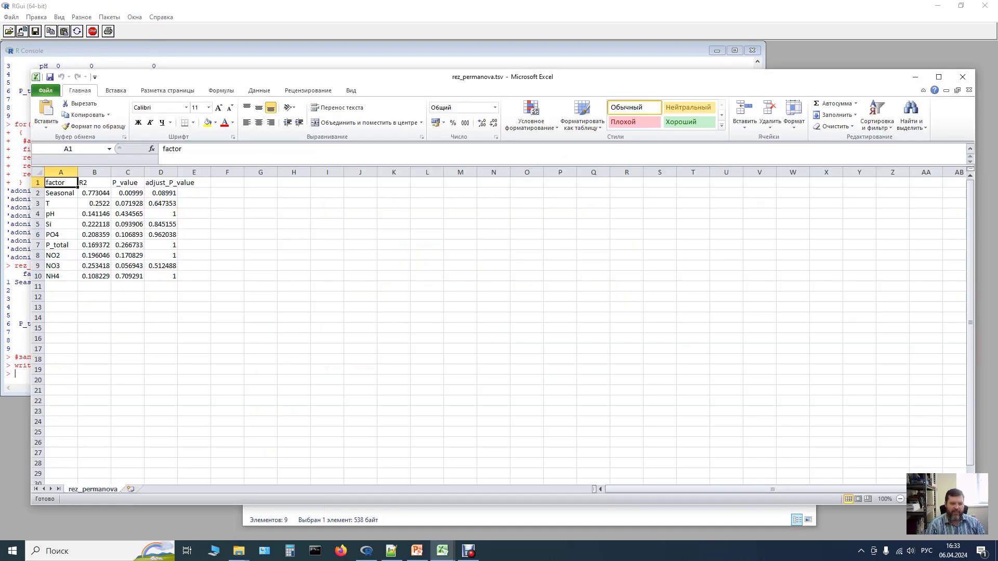
left_click_drag(94, 172, 224, 172)
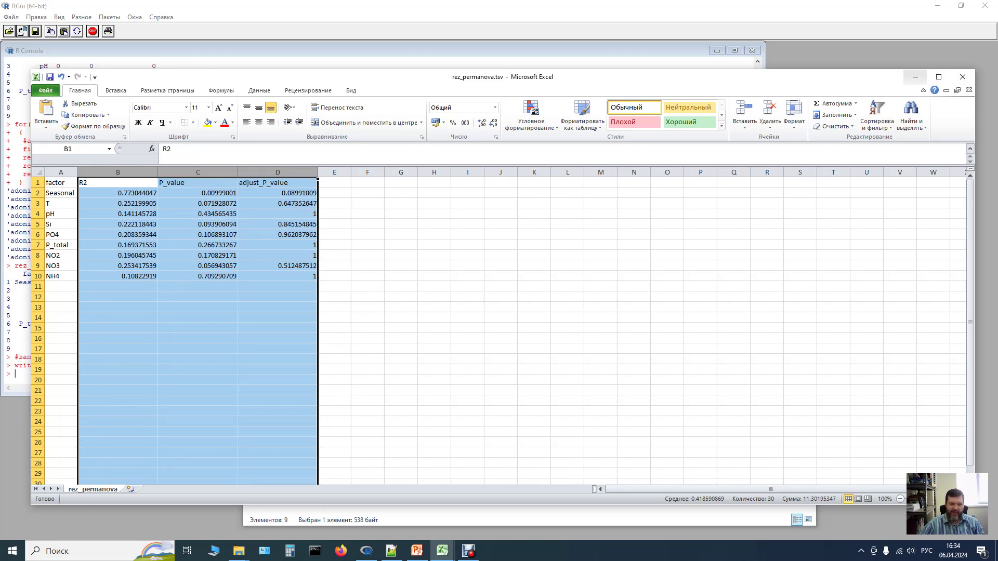
left_click(916, 77)
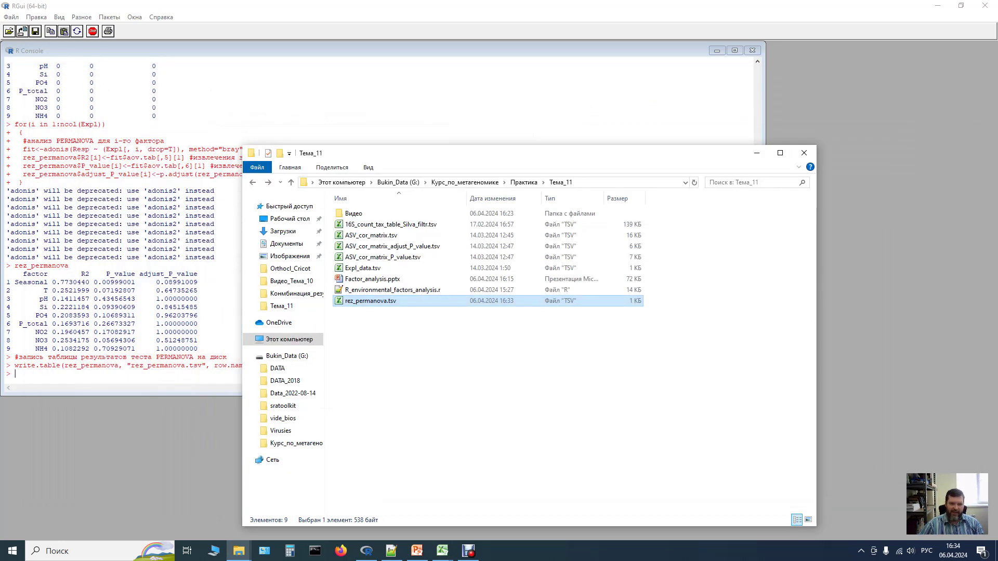
key("alt+Tab")
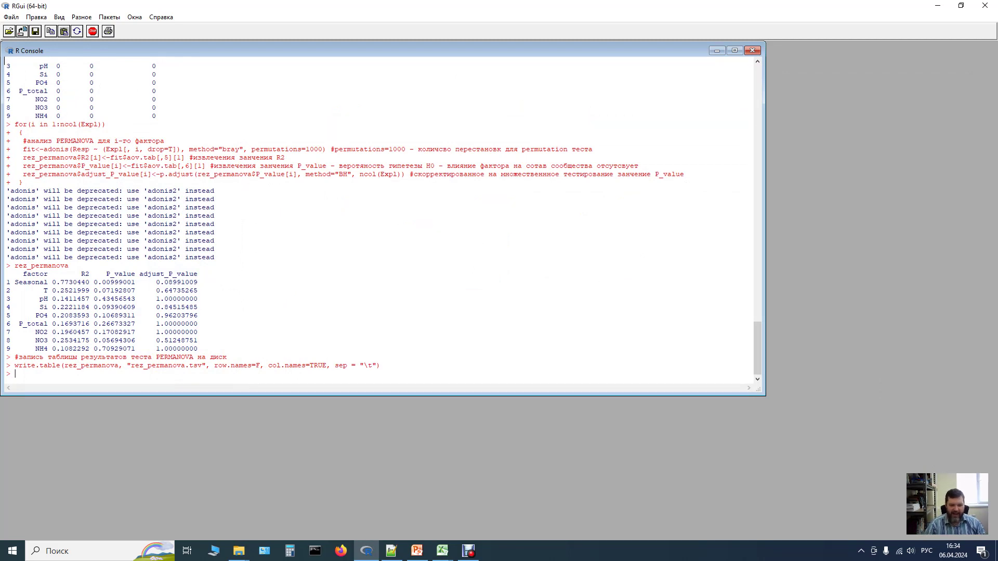
Run script lines 59–64 in R to compute Bray-Curtis distances, apply cmdscale with k=2, and extract the x and y coordinates.
key("alt+Tab")
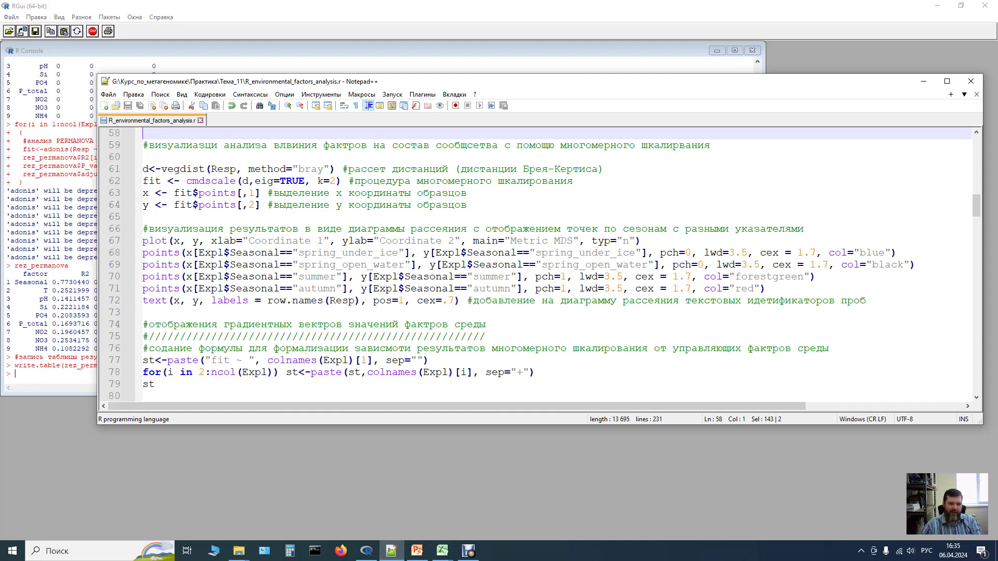
key("shift+Down")
key("shift+Down")
key("shift+Down")
key("shift+Down")
key("shift+Down")
key("shift+Down")
key("shift+Down")
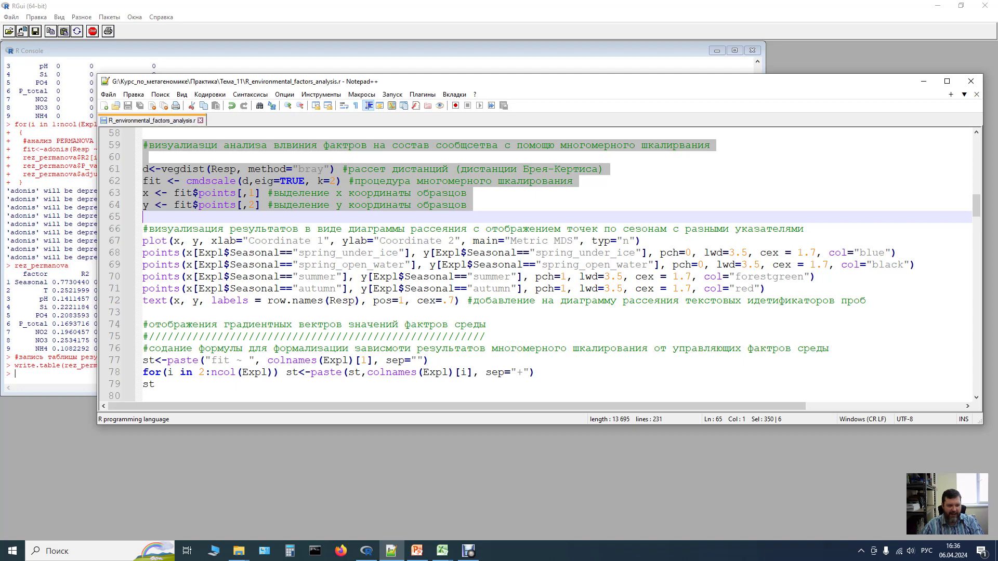
key("F8")
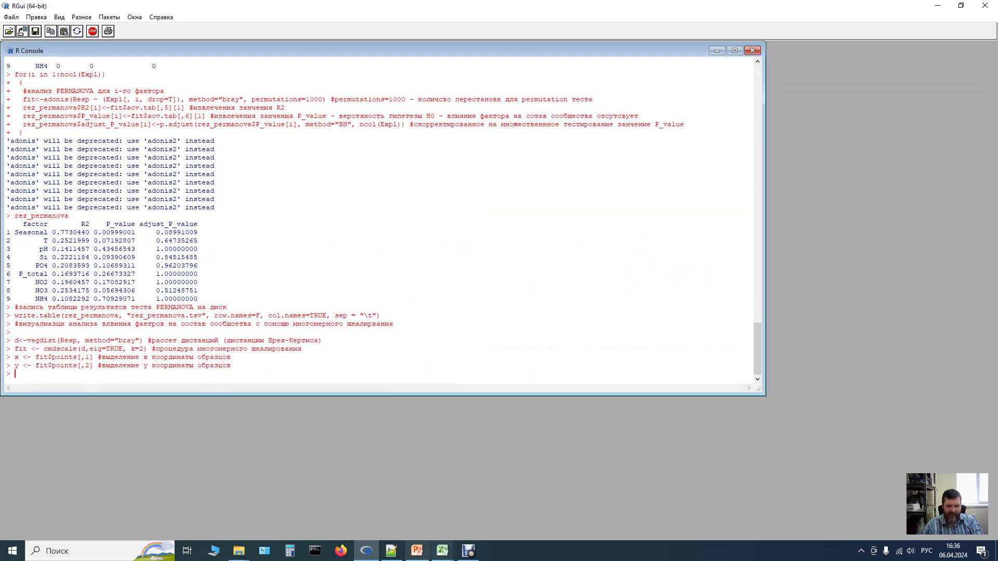
Run script lines 66–67 in R to draw the empty "Metric MDS" plot with axes Coordinate 1 and Coordinate 2.
key("alt+Tab")
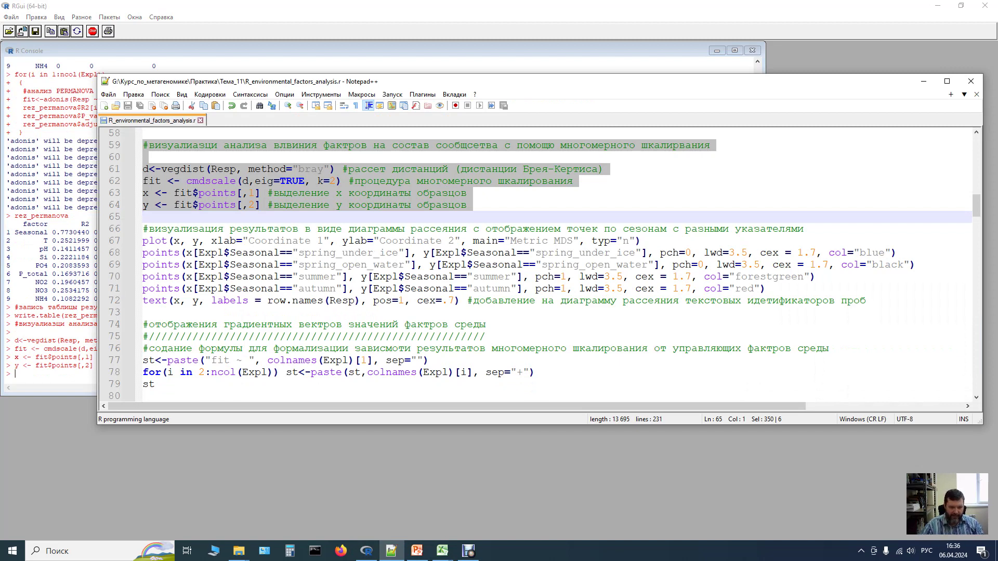
left_click(166, 241)
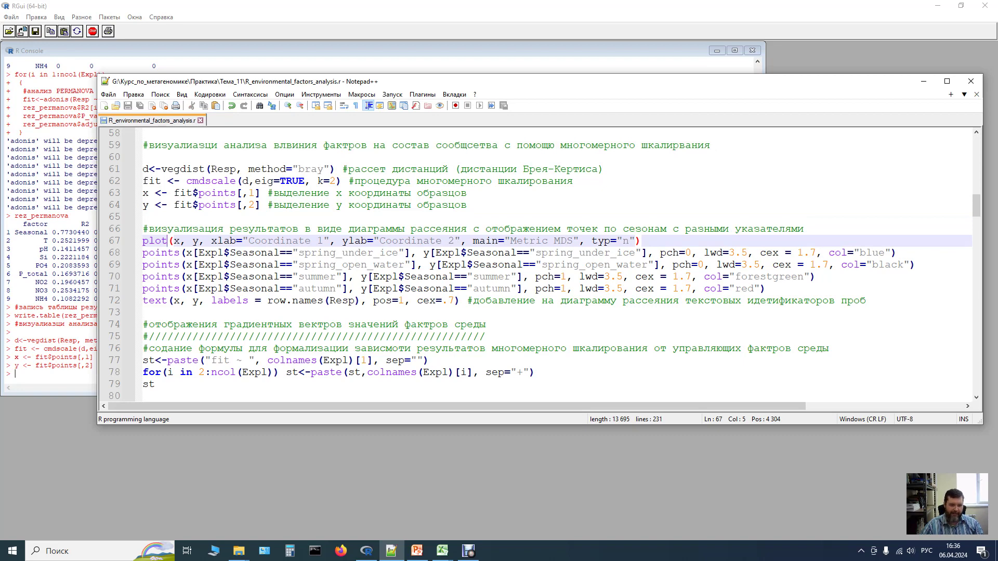
left_click_drag(142, 229, 642, 240)
key("ctrl+c")
key("alt+Tab")
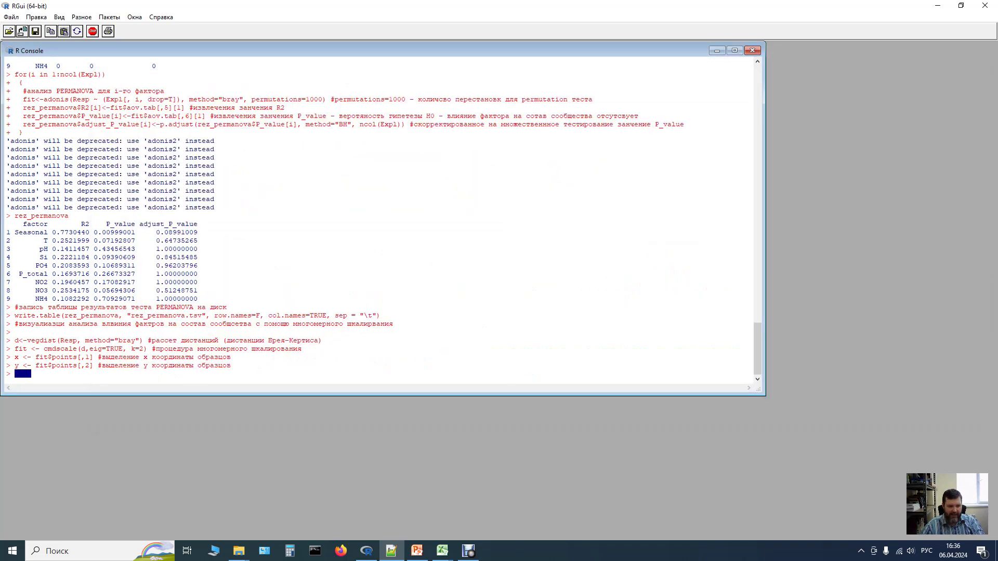
key("ctrl+v")
key("Return")
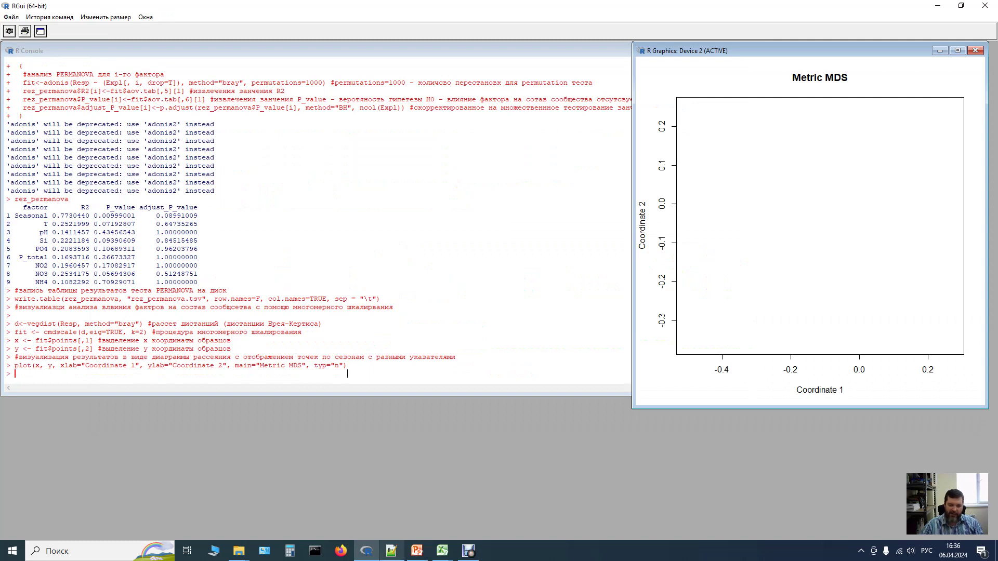
Run script line 68 in R to add the spring_under_ice samples to the MDS plot as blue squares (pch=0).
key("alt+Tab")
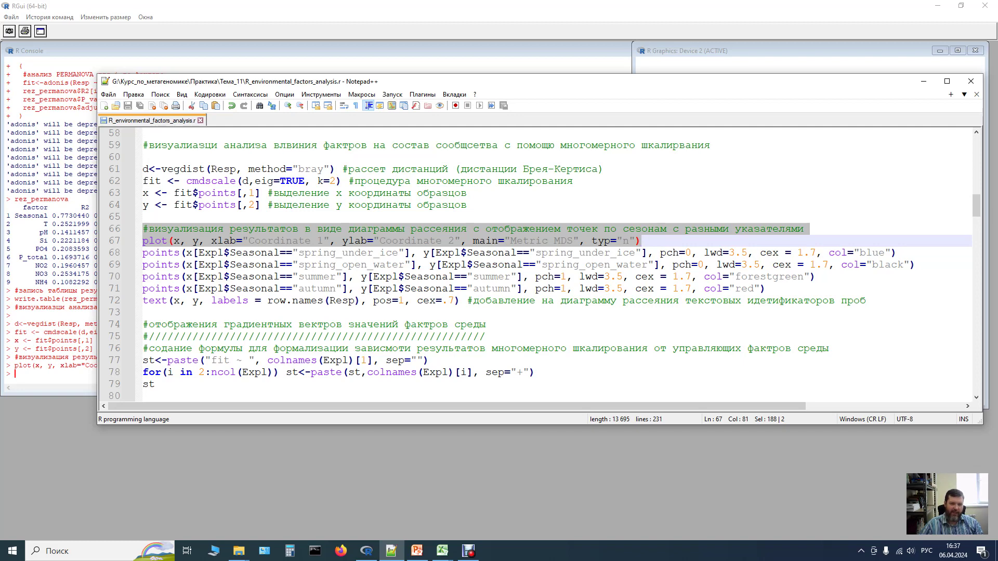
key("Down")
key("Home")
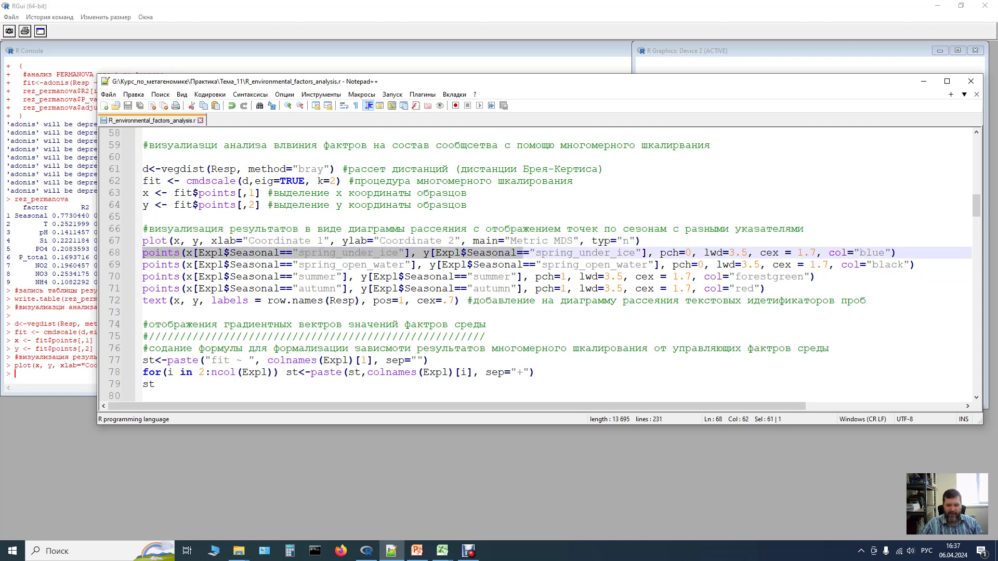
key("shift+End")
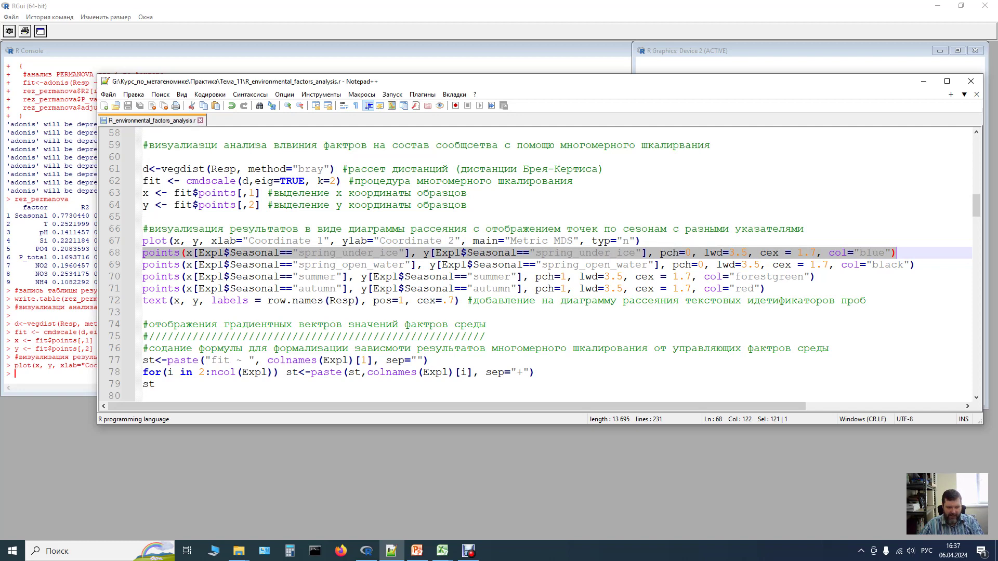
key("ctrl+c")
key("alt+Tab")
key("ctrl+v")
key("Return")
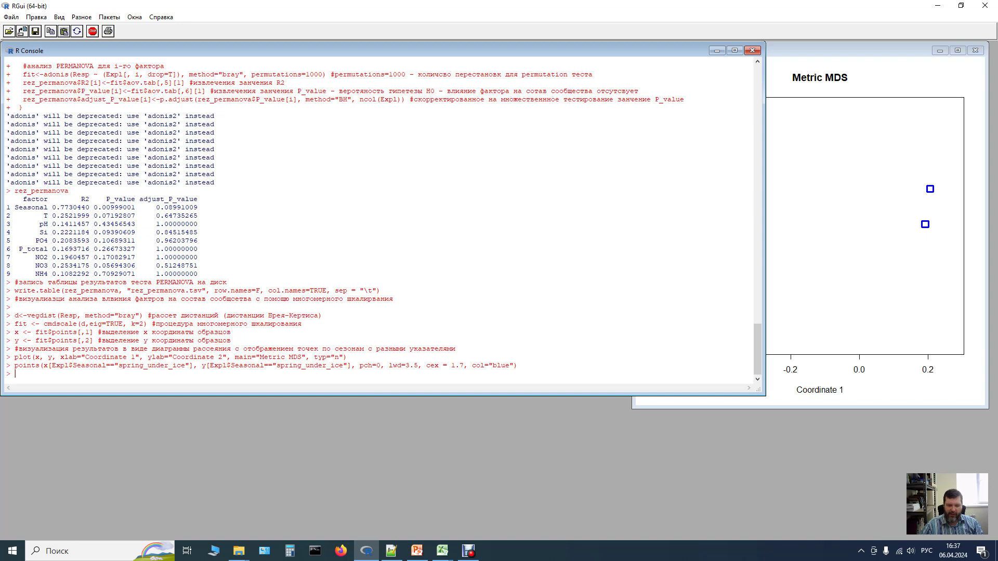
Shift the script window to uncover the plot, and run line 69 in R to add the spring_open_water samples in black (pch=0).
left_click(391, 551)
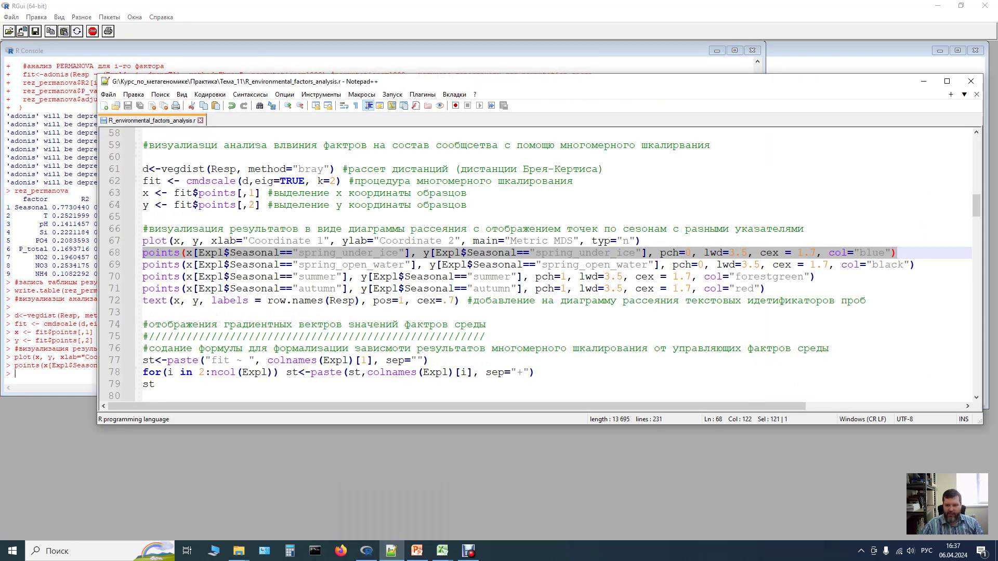
left_click(678, 253)
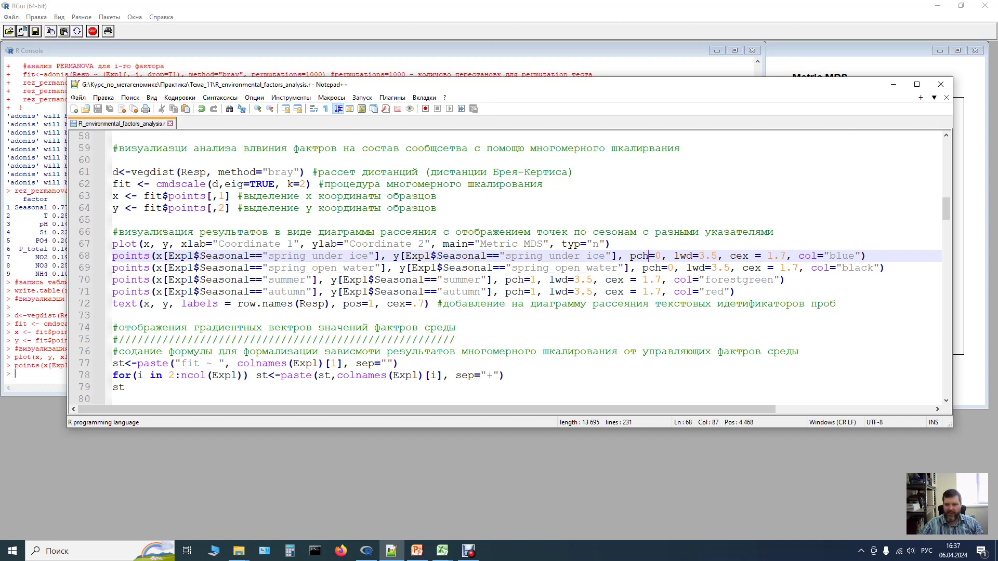
left_click_drag(852, 85, 750, 92)
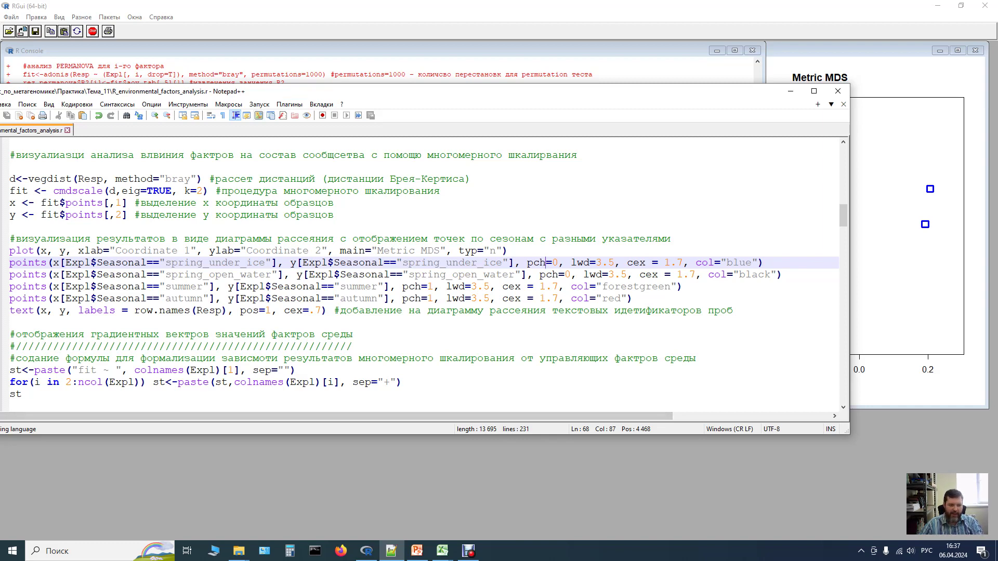
left_click_drag(9, 274, 782, 274)
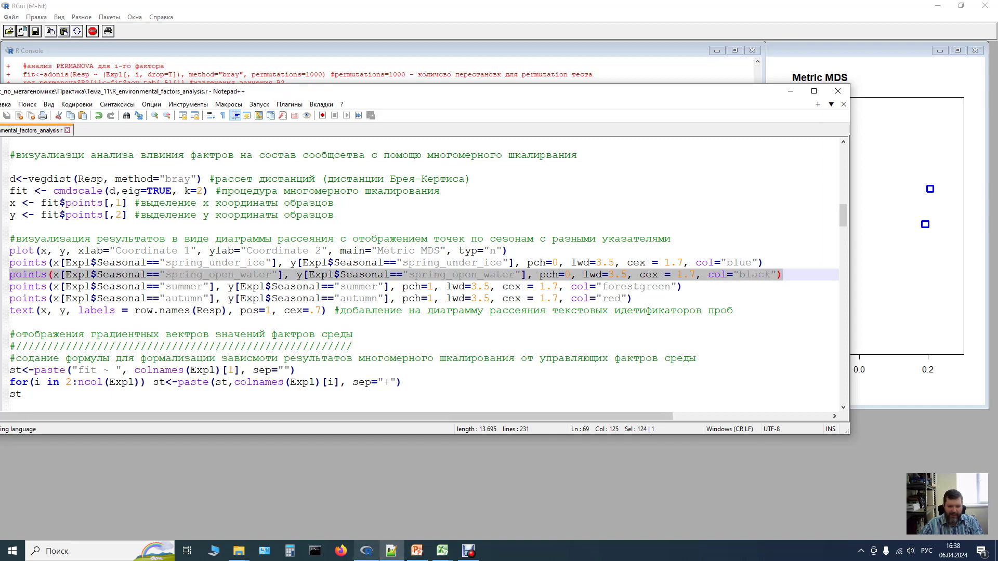
left_click(367, 551)
key("ctrl+v")
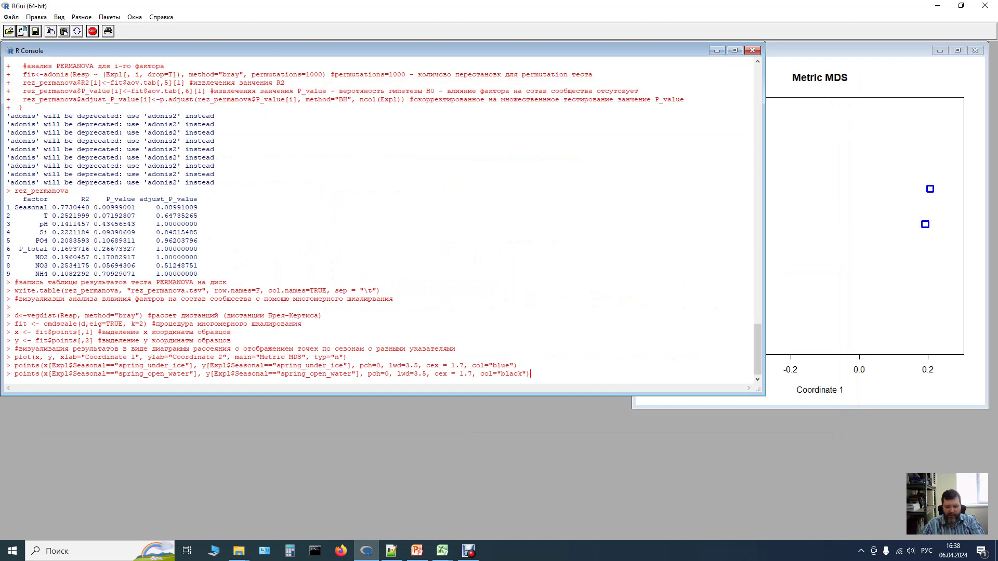
key("Return")
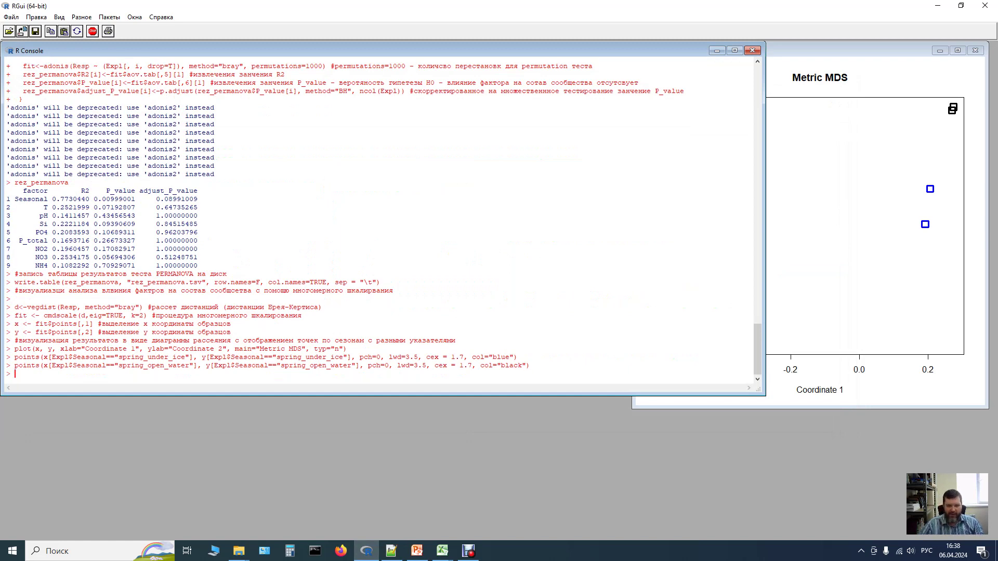
Run script line 70 in R to add the summer samples to the MDS plot as forestgreen circles (pch=1).
left_click(391, 551)
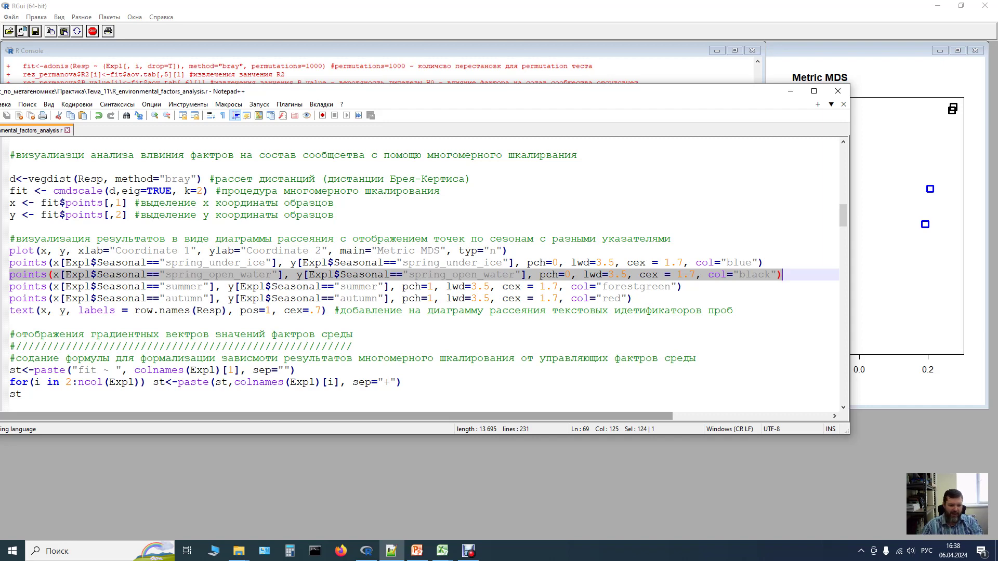
left_click_drag(9, 287, 682, 287)
key("ctrl+c")
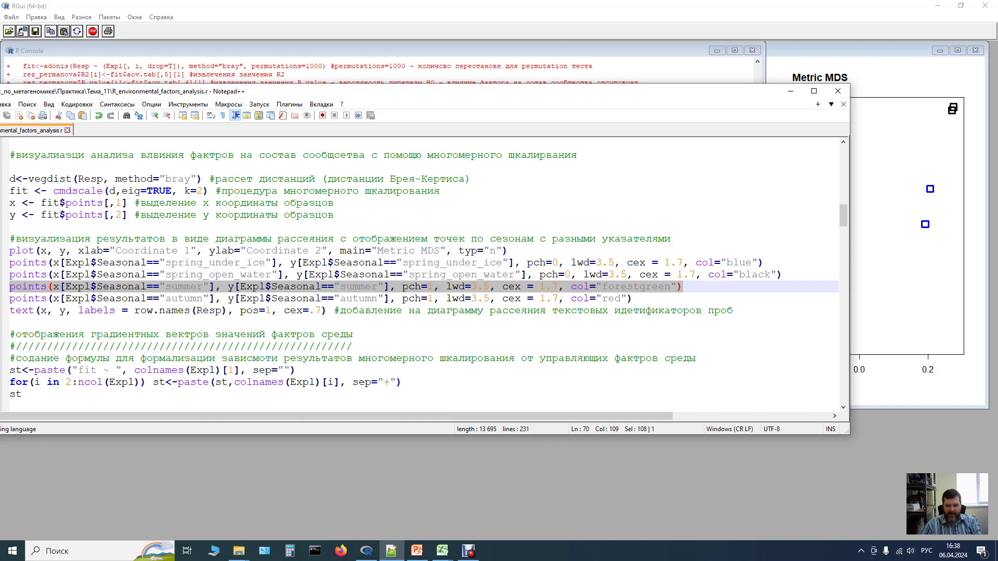
key("alt+Tab")
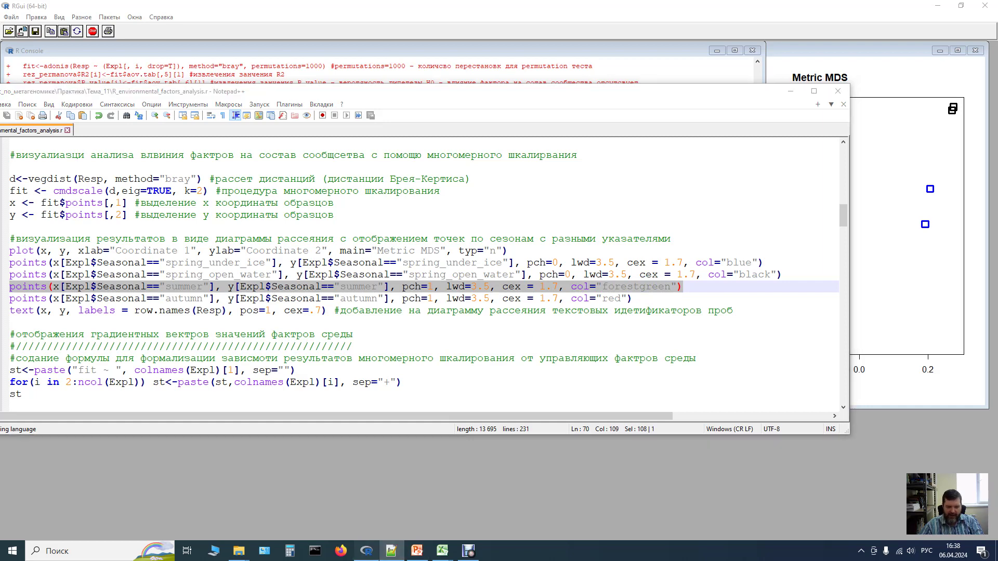
key("ctrl+v")
key("Return")
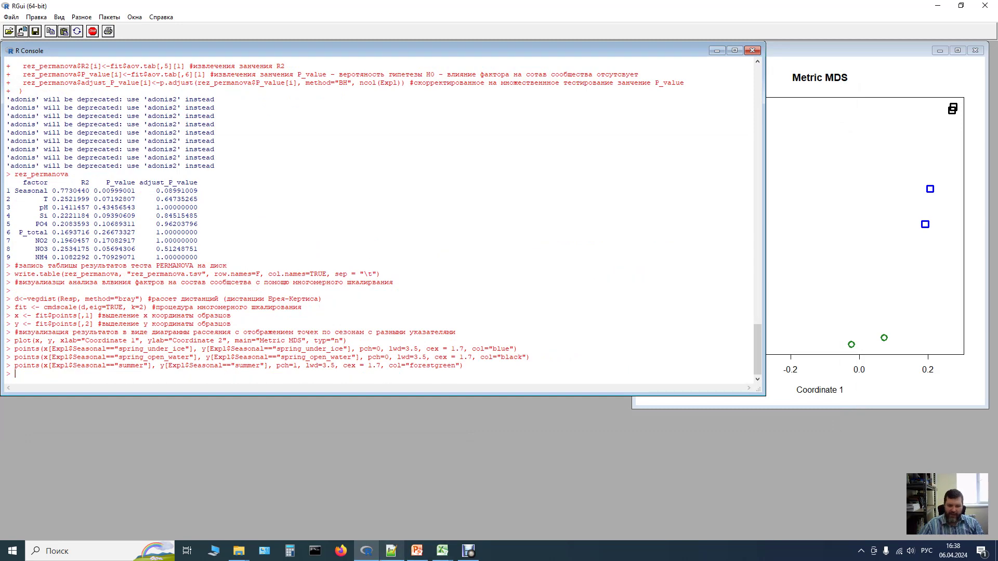
Run script line 71 in R to add the autumn samples to the MDS plot as red circles (pch=1).
left_click(391, 551)
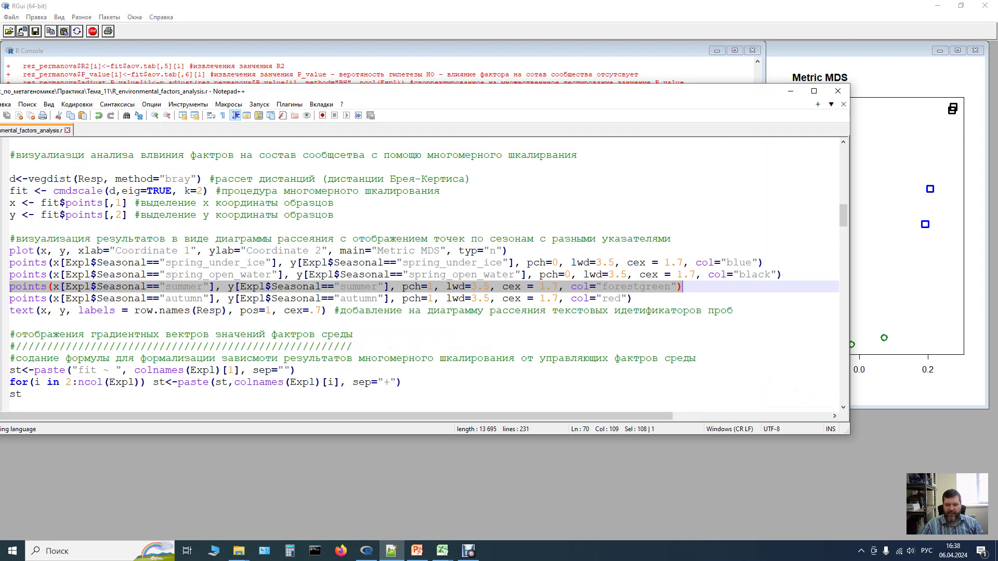
left_click(415, 287)
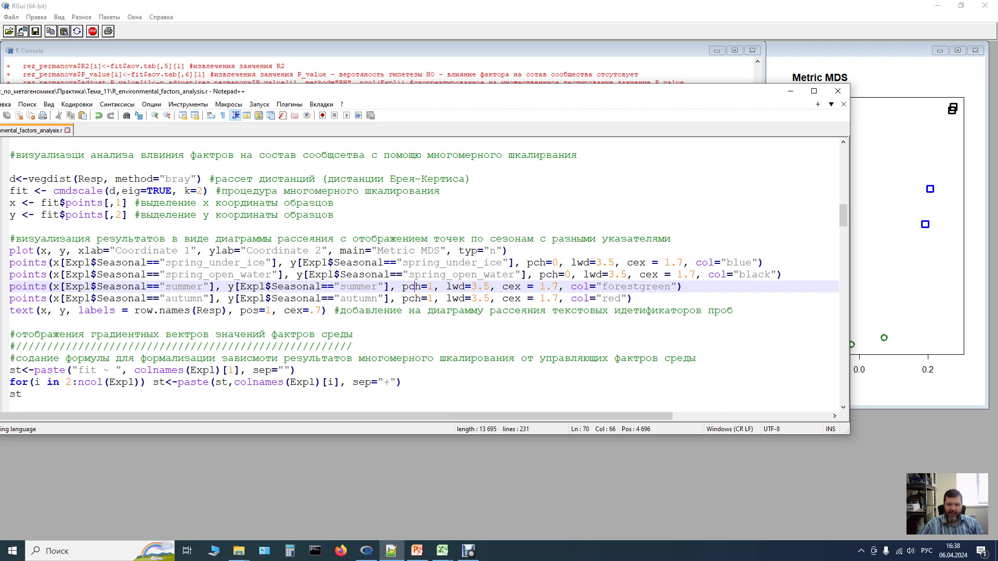
key("Down")
key("End")
key("ctrl+shift+Left")
key("ctrl+shift+Left")
key("ctrl+shift+Left")
key("ctrl+shift+Left")
key("ctrl+shift+Left")
key("ctrl+shift+Left")
key("ctrl+shift+Left")
key("ctrl+shift+Left")
key("ctrl+shift+Left")
key("ctrl+shift+Left")
key("ctrl+shift+Left")
key("ctrl+shift+Left")
key("ctrl+shift+Left")
key("ctrl+shift+Left")
key("ctrl+shift+Left")
key("ctrl+shift+Left")
key("ctrl+shift+Left")
key("ctrl+shift+Left")
key("ctrl+shift+Left")
key("ctrl+shift+Left")
key("ctrl+shift+Left")
key("ctrl+shift+Left")
key("ctrl+shift+Left")
key("ctrl+shift+Left")
key("ctrl+shift+Left")
key("ctrl+shift+Left")
key("ctrl+shift+Left")
key("ctrl+shift+Left")
key("ctrl+shift+Left")
key("ctrl+shift+Left")
key("ctrl+c")
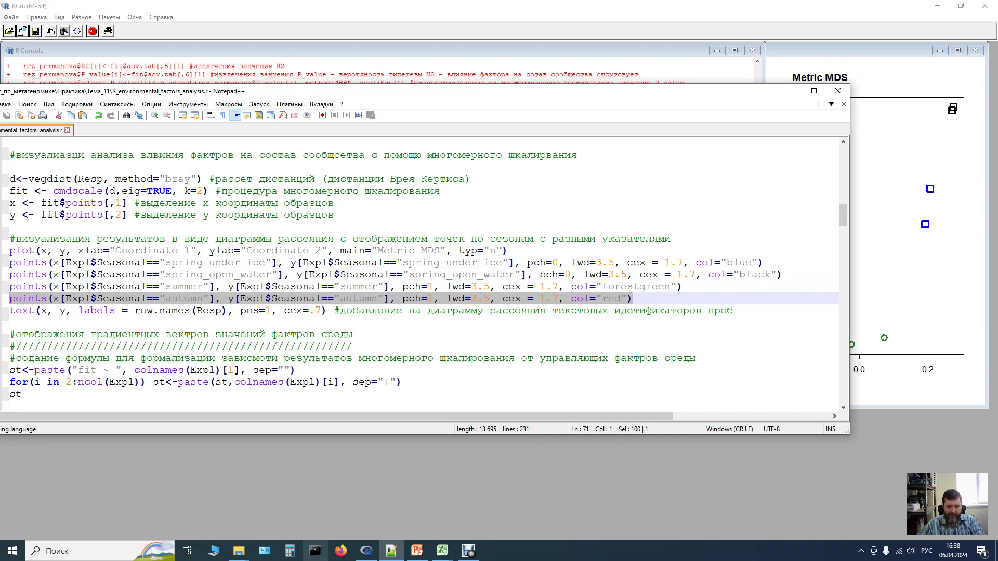
key("alt+Tab")
key("ctrl+v")
key("Return")
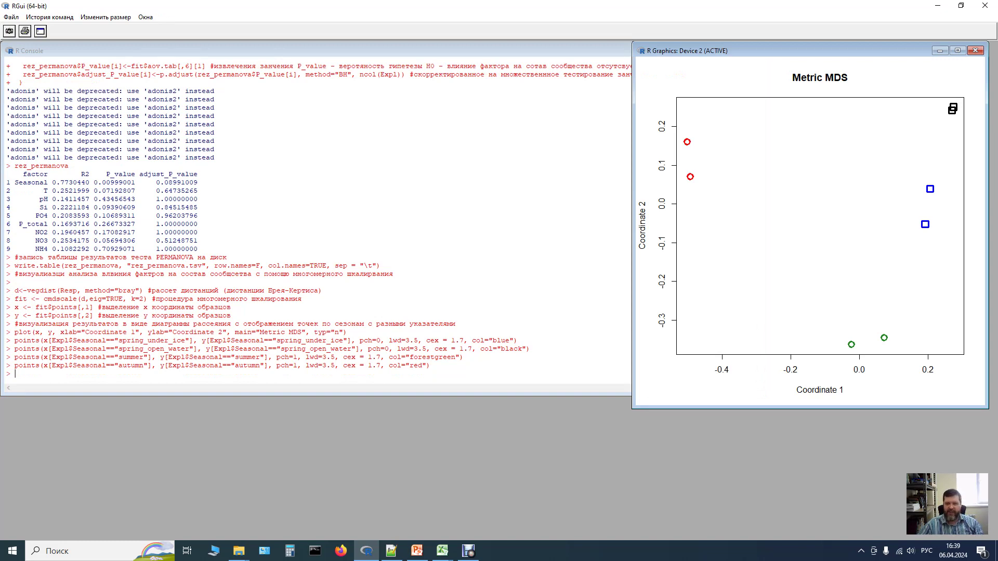
Run script line 72 in R to label the MDS plot points with the row names of Resp (pos=1, cex=.7).
left_click(391, 551)
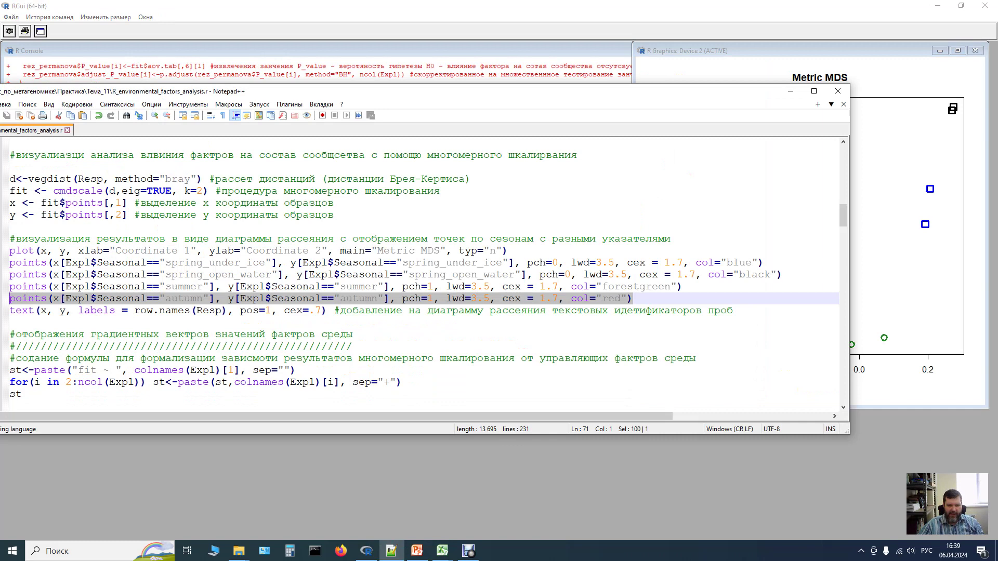
key("Down")
key("shift+Right")
key("shift+Right")
key("shift+Right")
key("shift+Right")
key("shift+Right")
key("shift+Right")
key("shift+Right")
key("shift+Right")
key("shift+Right")
key("shift+Right")
key("shift+Right")
key("shift+Right")
key("shift+Right")
key("shift+Right")
key("shift+Right")
key("shift+Right")
key("shift+Right")
key("shift+Right")
key("shift+Right")
key("shift+Right")
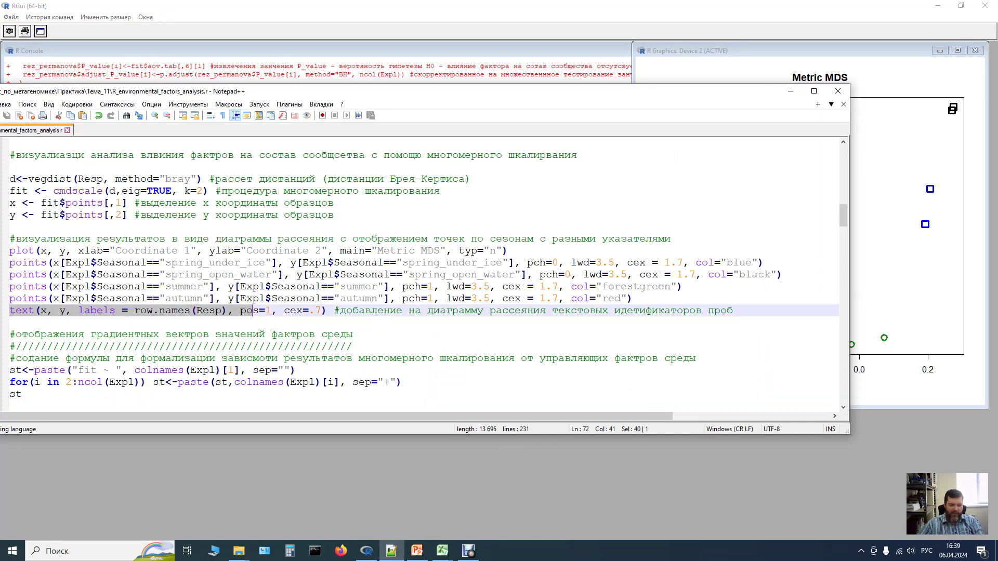
key("ctrl+c")
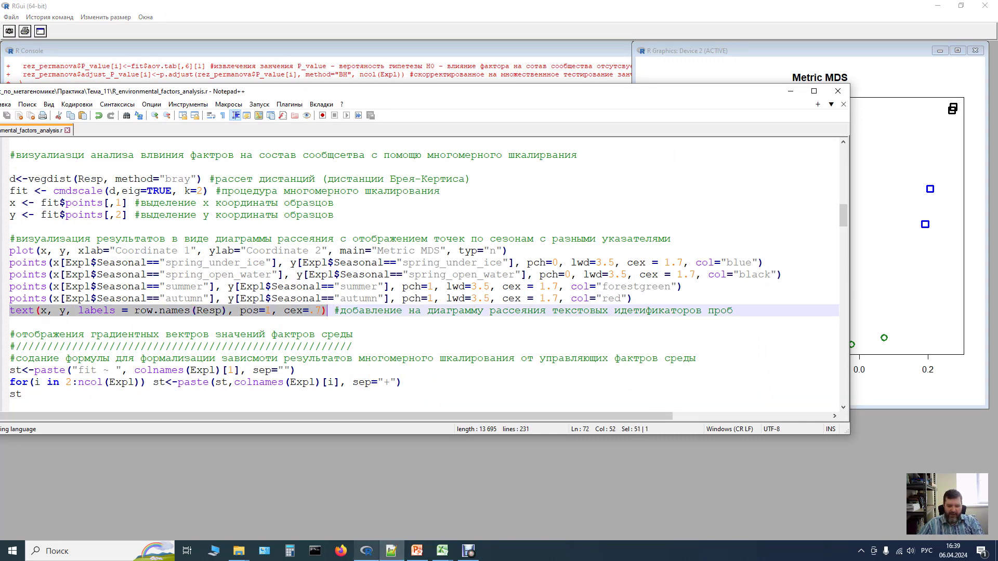
left_click(367, 551)
key("ctrl+v")
key("Return")
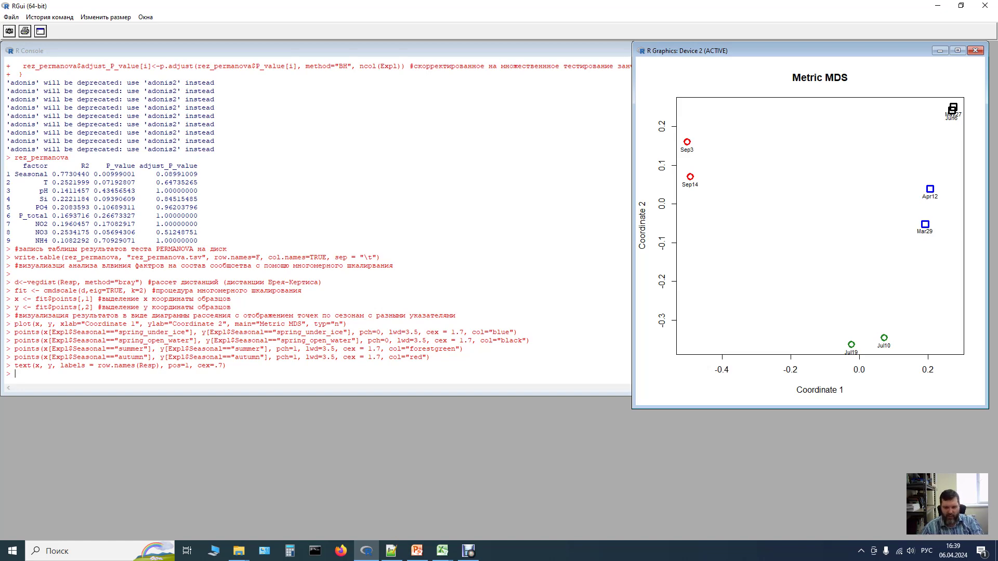
Run script lines 77–79 in R to build and print the formula string st relating fit to all Expl factors.
left_click(391, 551)
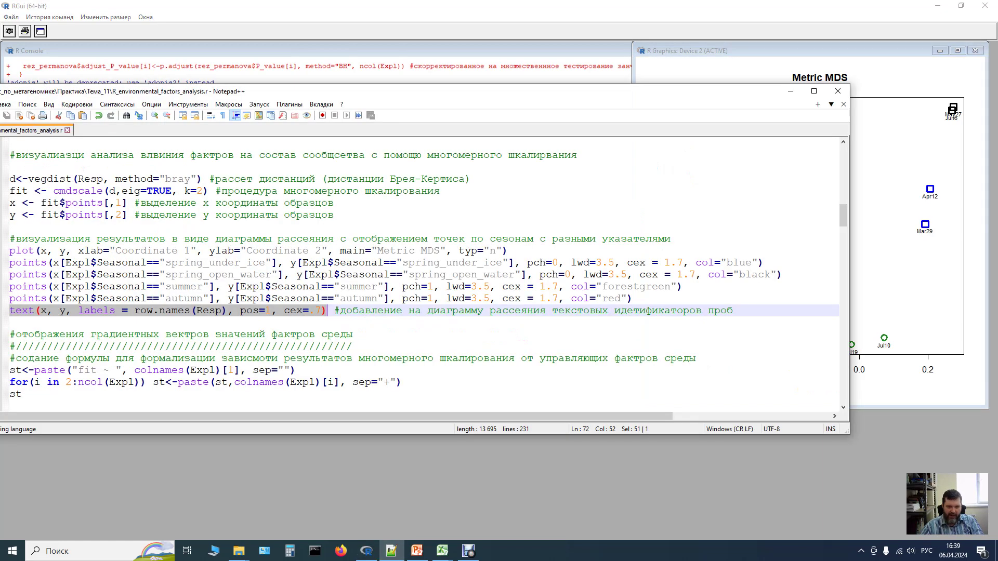
scroll(494, 275, "down", 2)
left_click_drag(364, 91, 415, 71)
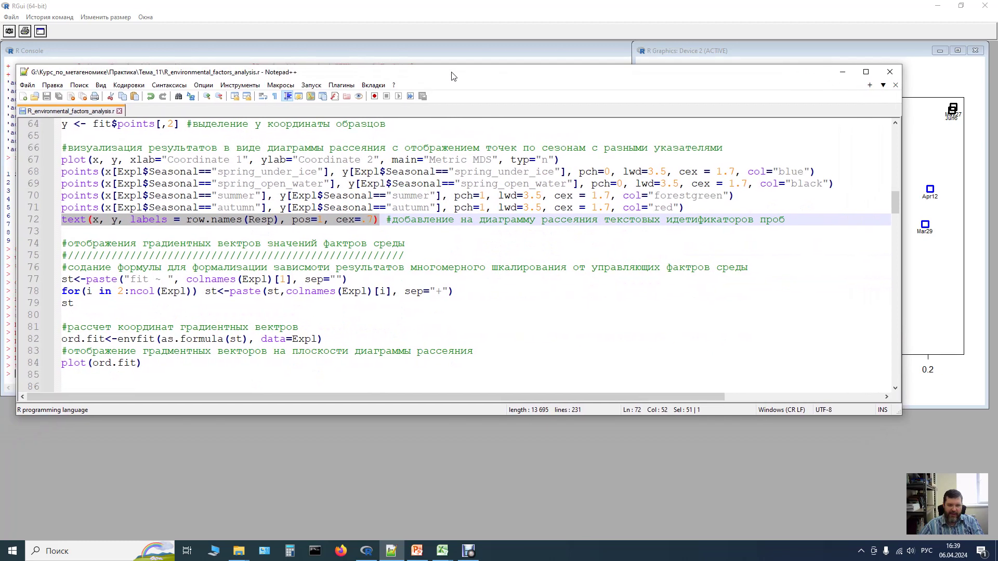
left_click_drag(63, 280, 63, 315)
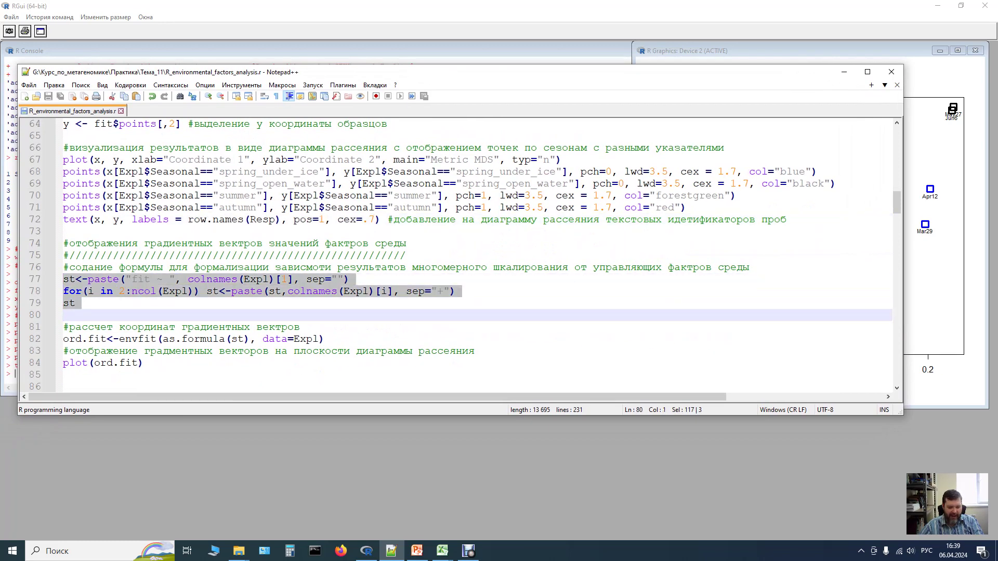
left_click(367, 551)
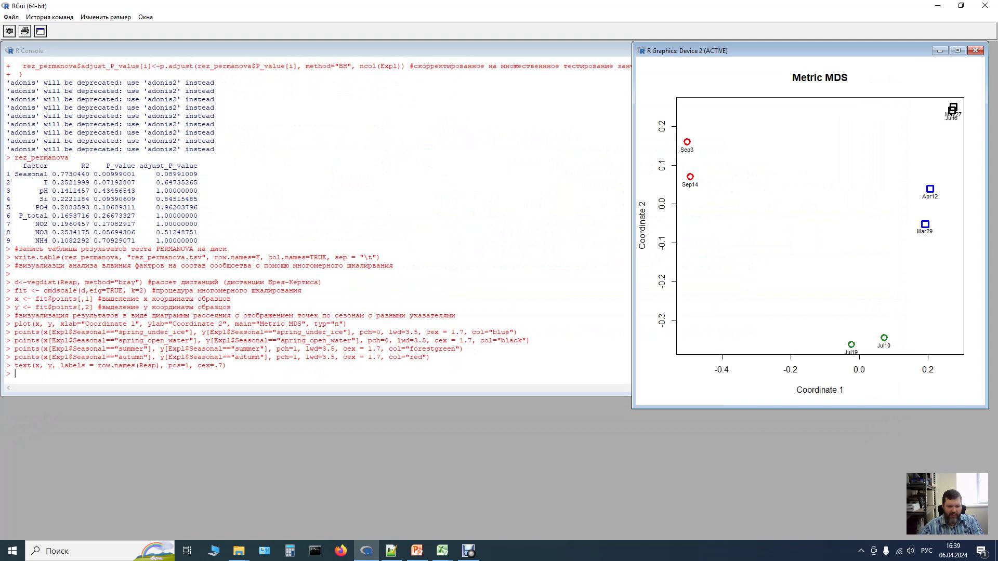
key("ctrl+v")
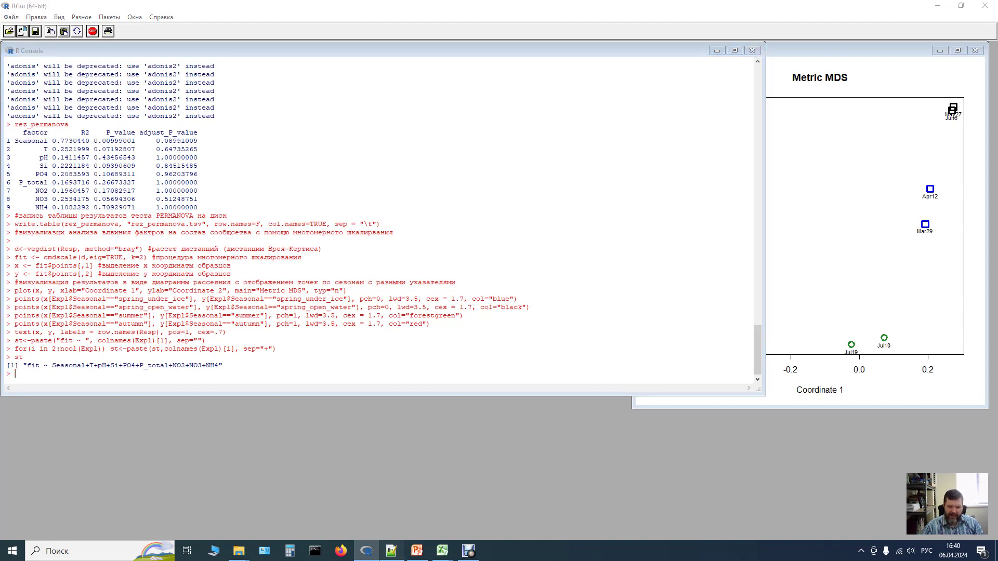
Run script line 82 in R to compute the gradient vectors as ord.fit with envfit(as.formula(st), data=Expl).
left_click(391, 551)
scroll(465, 260, "down", 1)
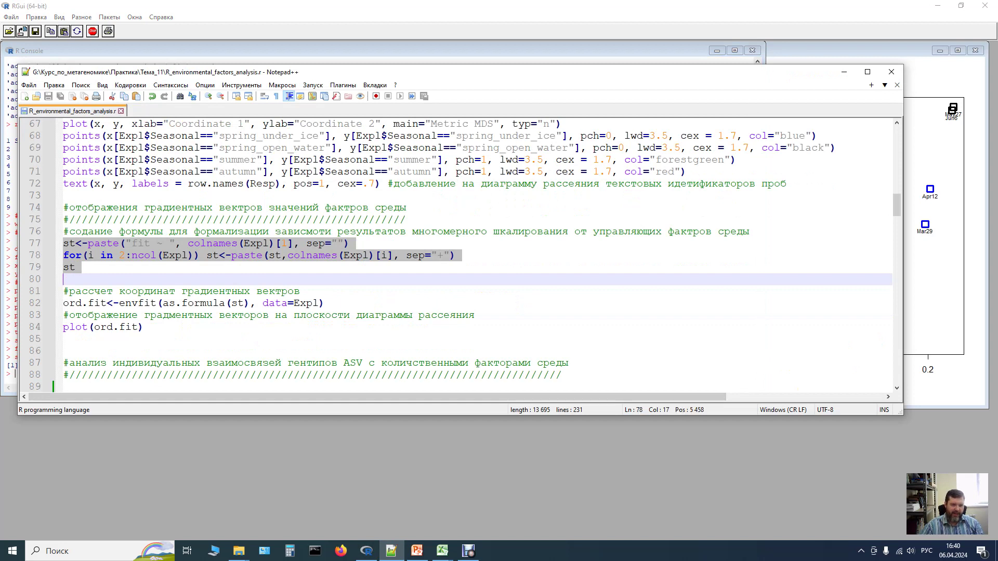
left_click(162, 255)
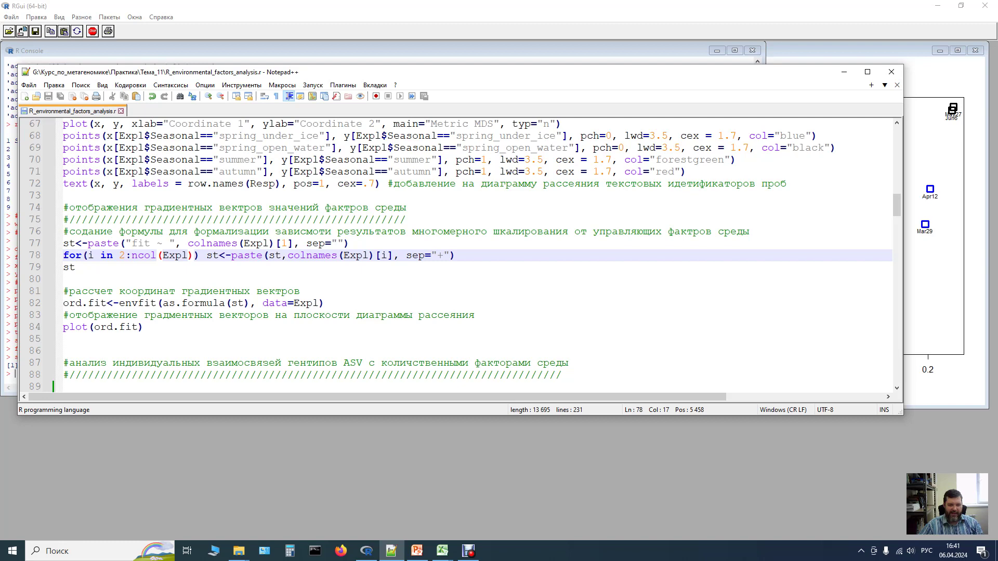
left_click_drag(63, 304, 323, 303)
key("F8")
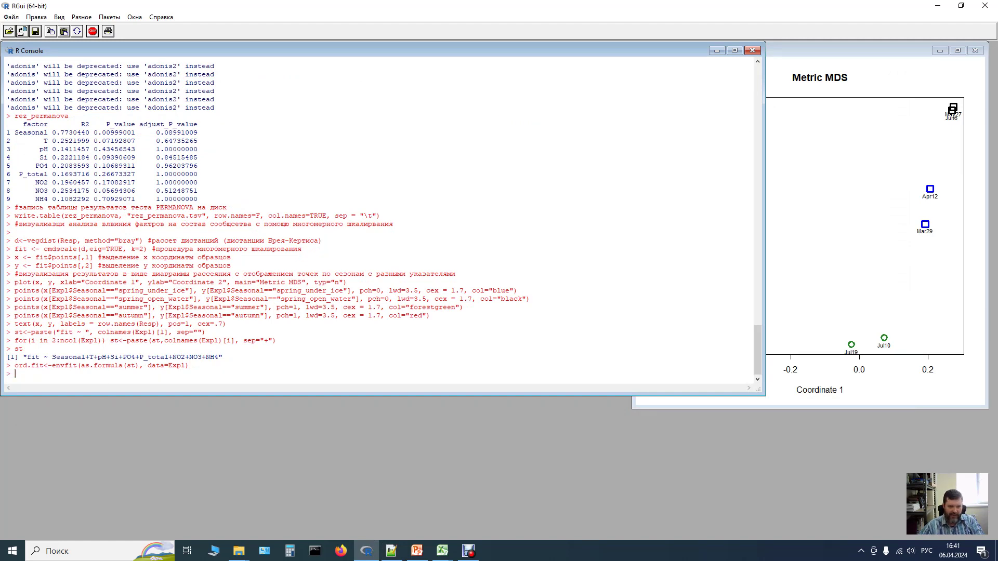
Run script line 84, plot(ord.fit), in R to overlay the environmental gradient vectors on the MDS plot, and reposition the plot window.
left_click(392, 551)
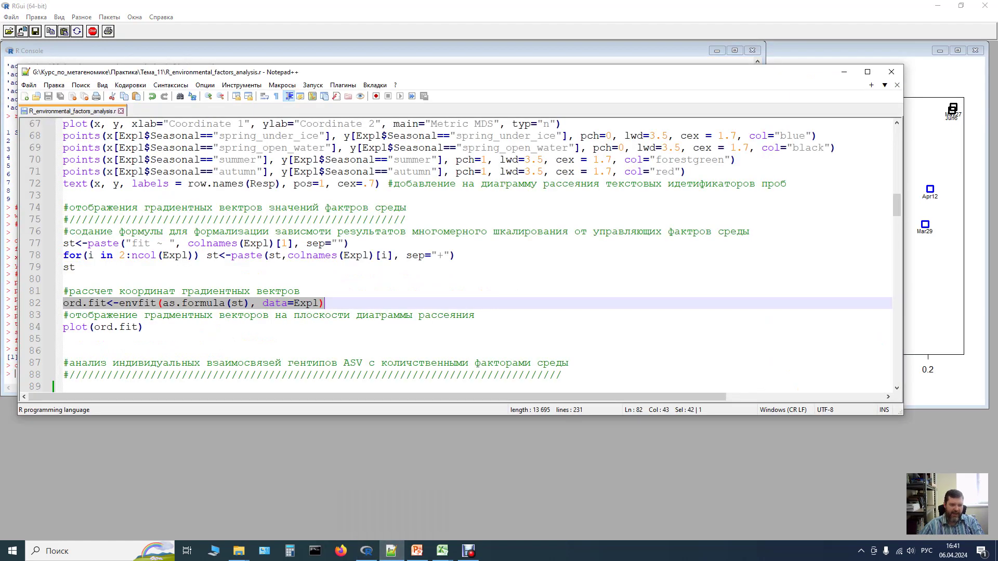
left_click(88, 303)
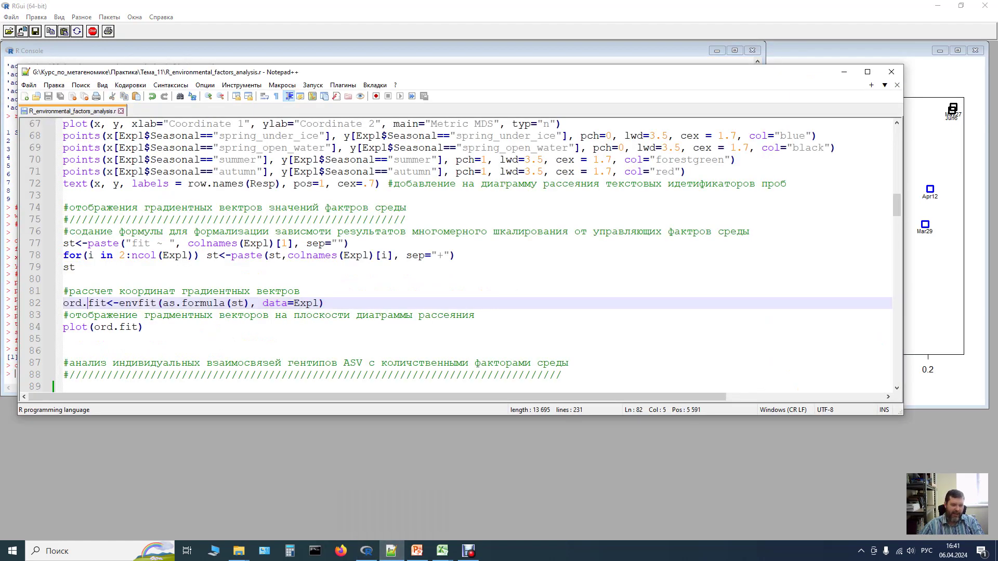
key("F8")
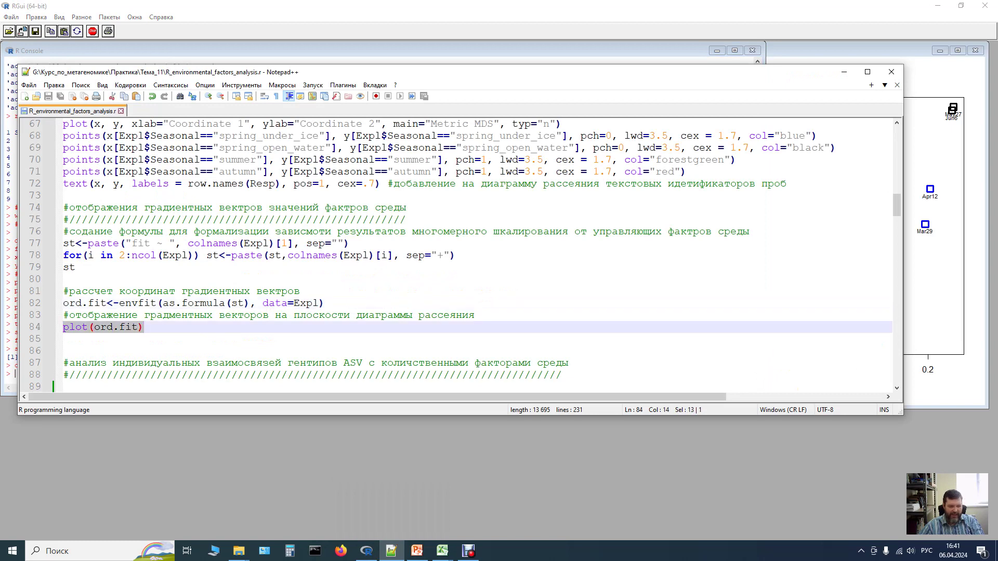
key("F8")
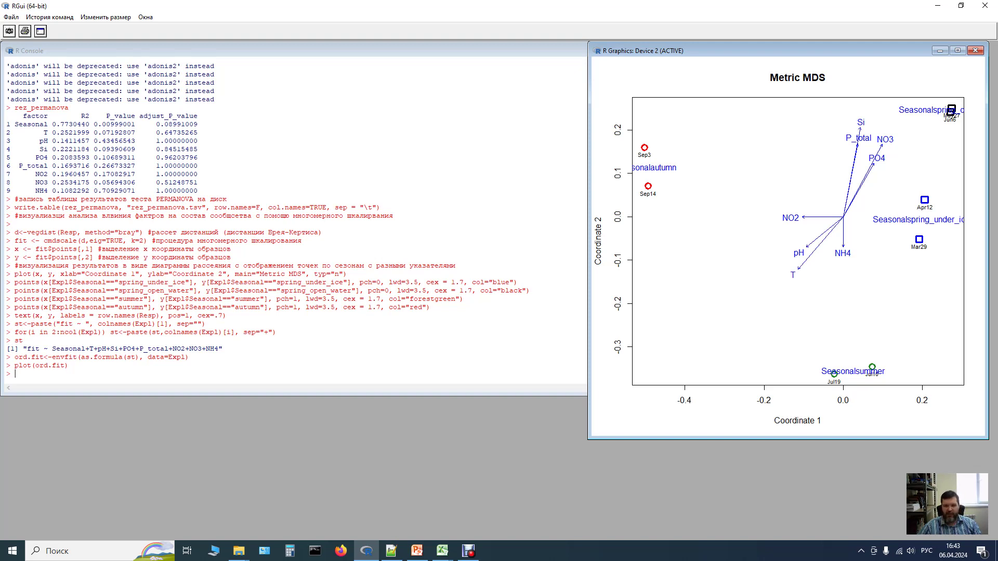
left_click_drag(728, 50, 710, 57)
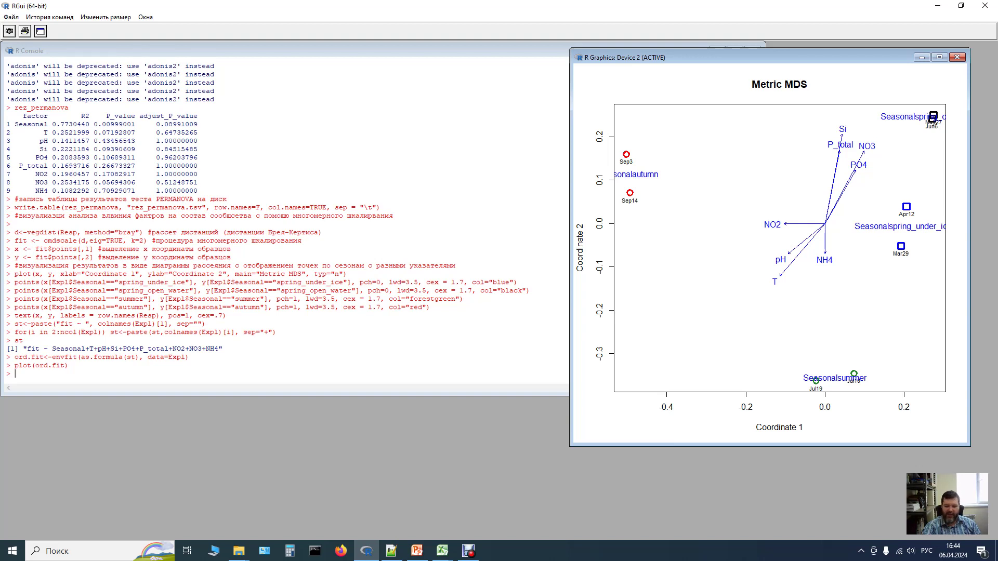
Run script lines 90–94 in R to load vegan and pheatmap and set the working directory to G:\\Курс_по_метагеномике\\Практика\\Тема_11.
key("alt+Tab")
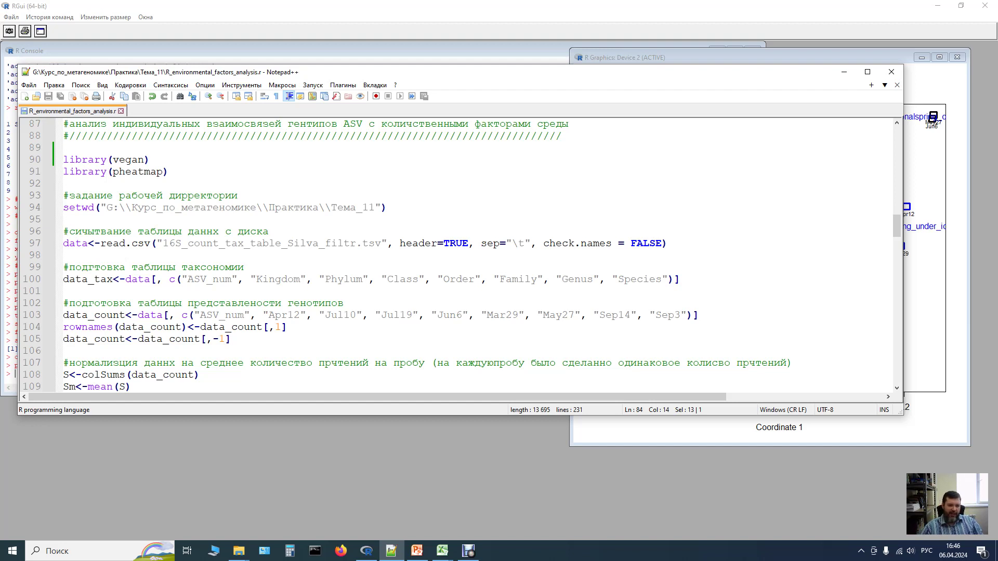
left_click_drag(63, 159, 63, 218)
key("ctrl+c")
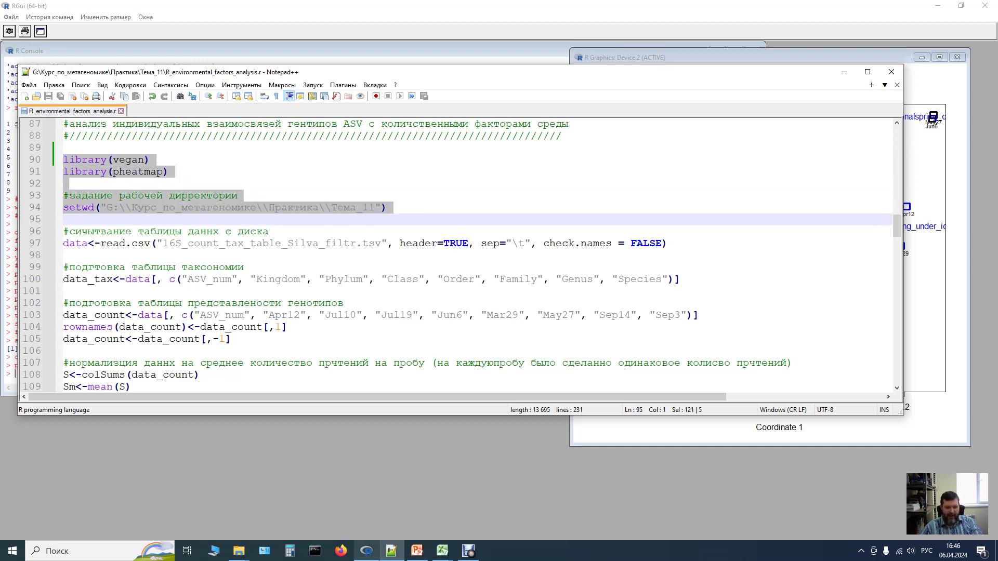
key("alt+Tab")
key("ctrl+v")
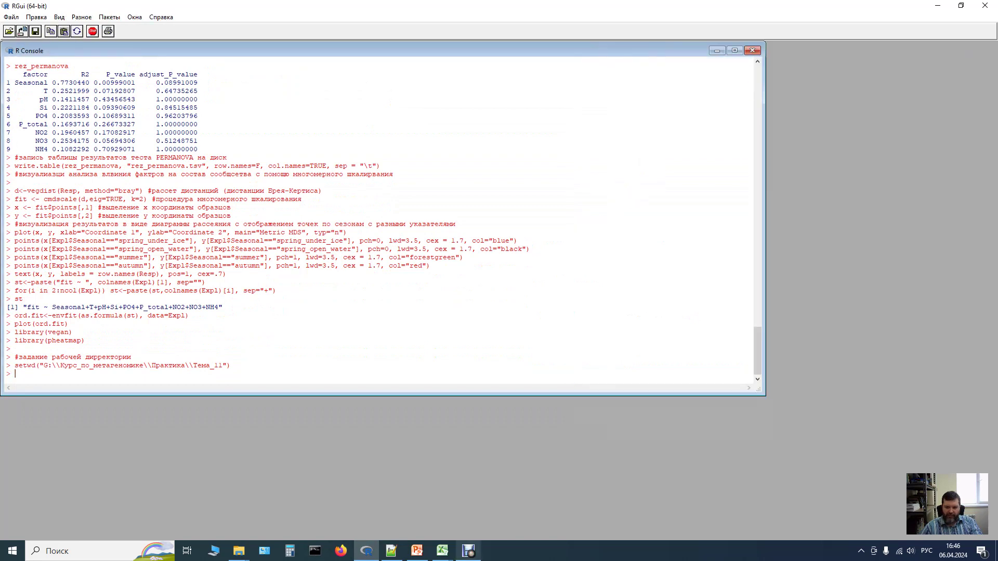
Select script lines 96–105, which read 16S_count_tax_table_Silva_filtr.tsv and prepare the taxonomy and genotype count tables.
key("alt+Tab")
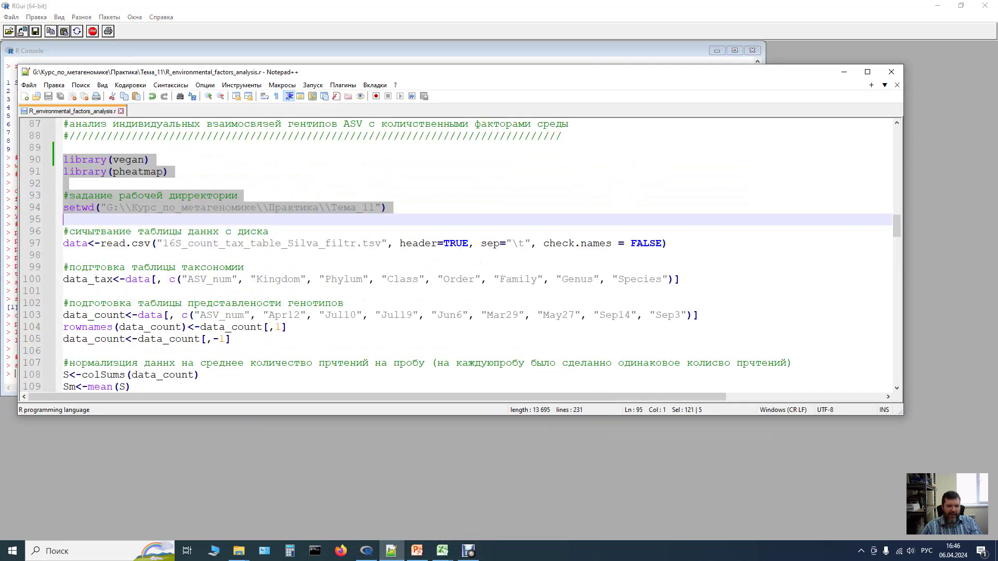
scroll(460, 255, "down", 2)
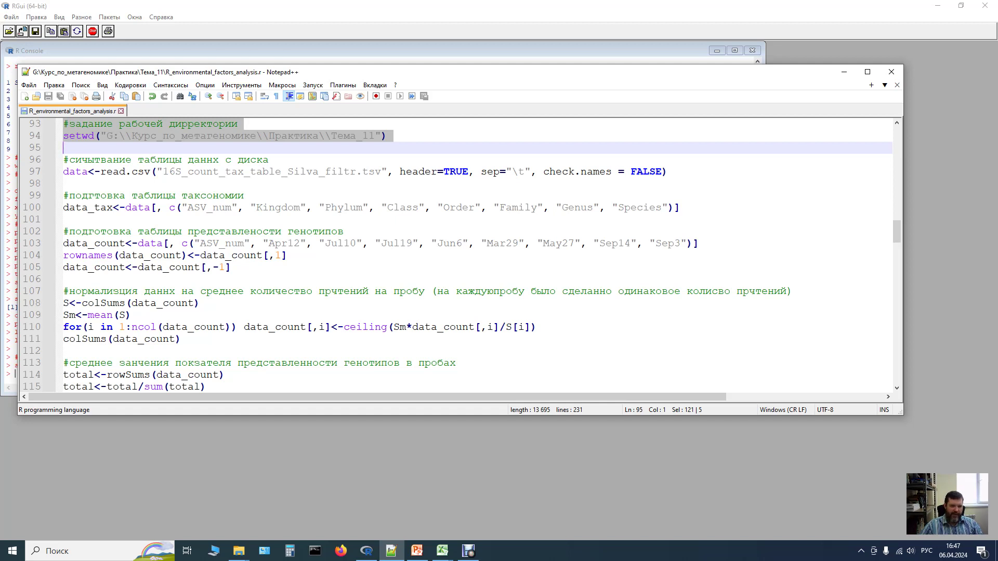
key("Down")
key("shift+Right")
key("shift+Down")
key("shift+Down")
key("shift+Down")
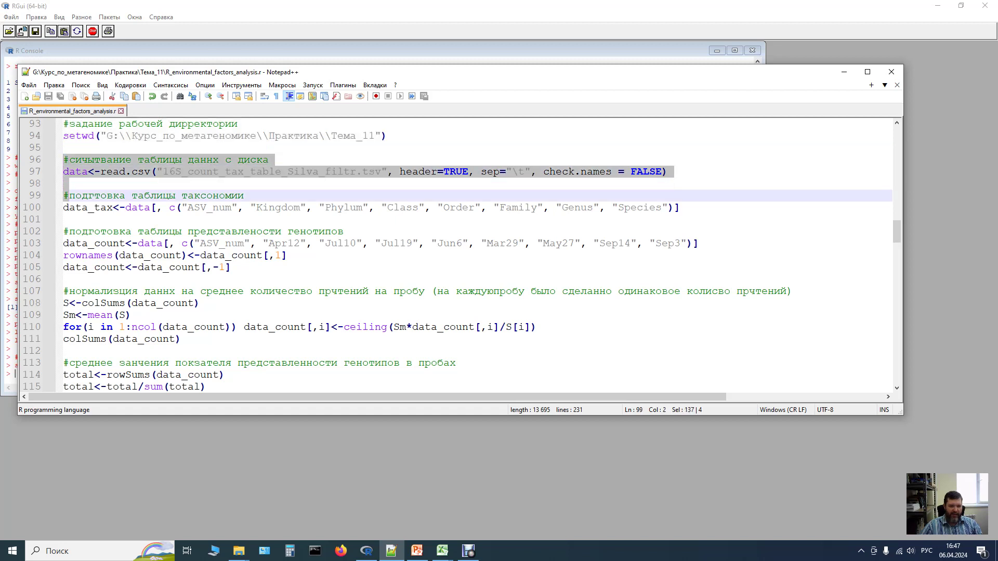
key("shift+Down")
key("shift+Down")
key("shift+Down")
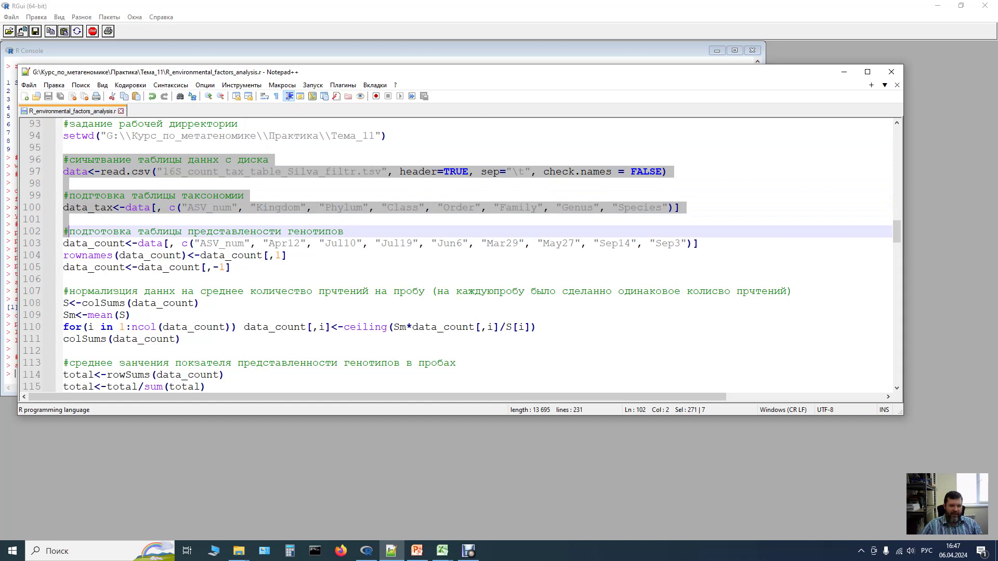
key("shift+Down")
key("shift+Down")
key("shift+Down")
key("shift+Down")
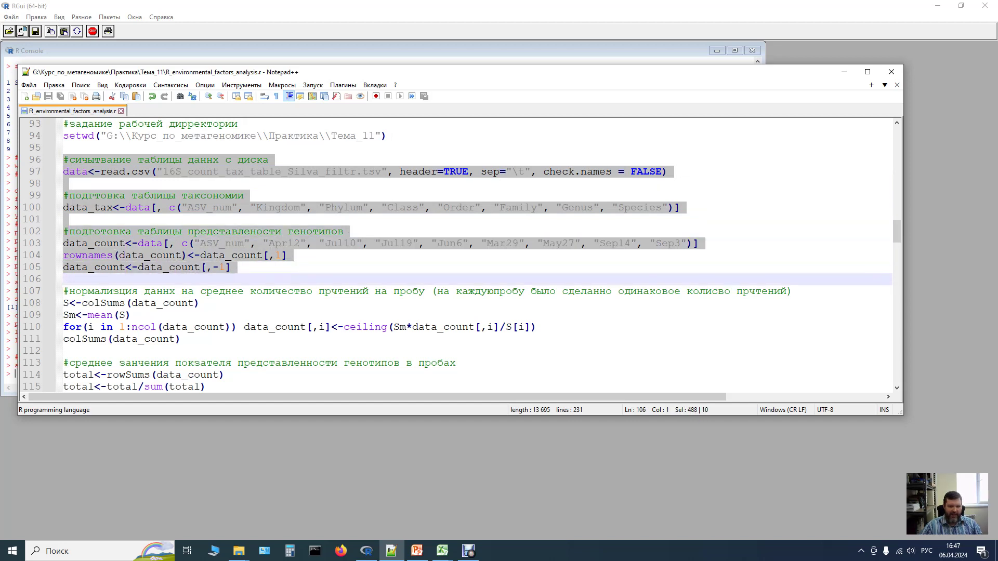
Extend the script selection through line 111 to include normalising data_count to the mean number of reads per sample.
key("shift+Down")
key("shift+Down")
key("shift+Down")
key("shift+Down")
key("shift+Down")
key("shift+Down")
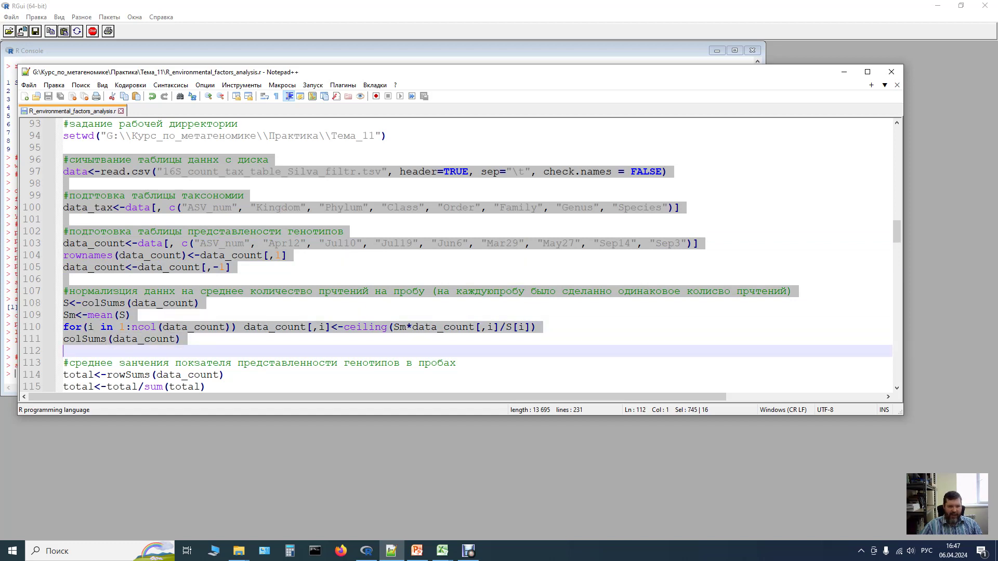
Extend the script selection through line 120 to include sorting data_count and data_tax by mean abundance and marking missing taxa as "unclassified".
key("shift+Down")
key("shift+Down")
key("shift+Right")
key("shift+Right")
key("shift+Right")
key("shift+Right")
key("shift+Right")
key("shift+Down")
key("shift+Down")
key("shift+Down")
key("shift+Down")
key("shift+Down")
key("shift+Down")
key("shift+Down")
key("shift+Down")
key("shift+Down")
key("shift+Down")
key("shift+Down")
key("shift+Down")
key("shift+Down")
key("shift+Down")
key("shift+Down")
key("shift+Down")
key("shift+Down")
key("shift+Down")
key("shift+Down")
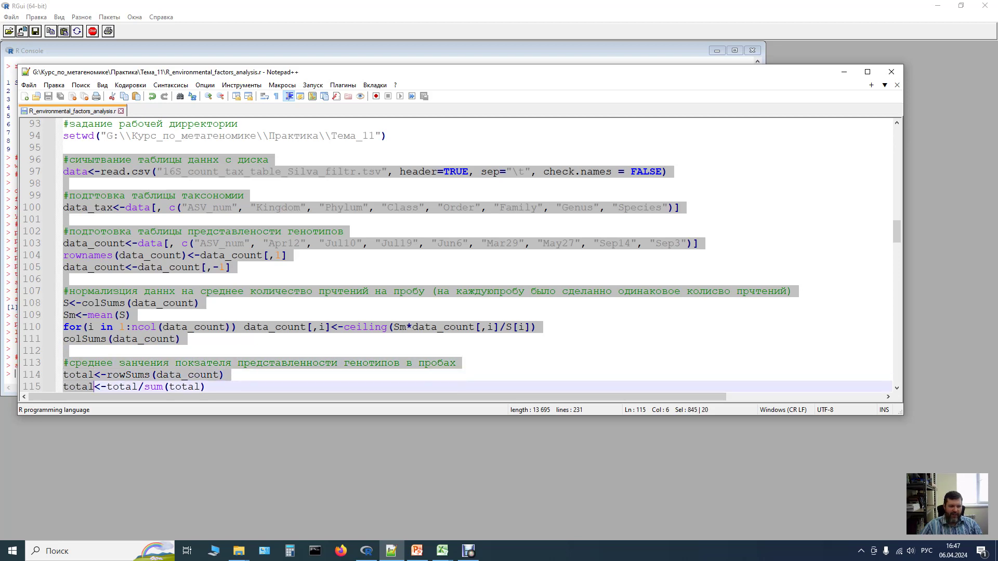
key("shift+Up")
key("shift+Up")
key("shift+Up")
key("shift+Up")
key("shift+Up")
key("shift+Up")
key("shift+Up")
key("shift+Up")
key("shift+Up")
key("shift+Up")
key("shift+Up")
key("shift+Up")
key("shift+Up")
key("shift+Up")
key("shift+Up")
key("shift+Up")
key("shift+Right")
key("shift+Right")
key("shift+Right")
key("shift+Right")
key("shift+Right")
key("shift+Up")
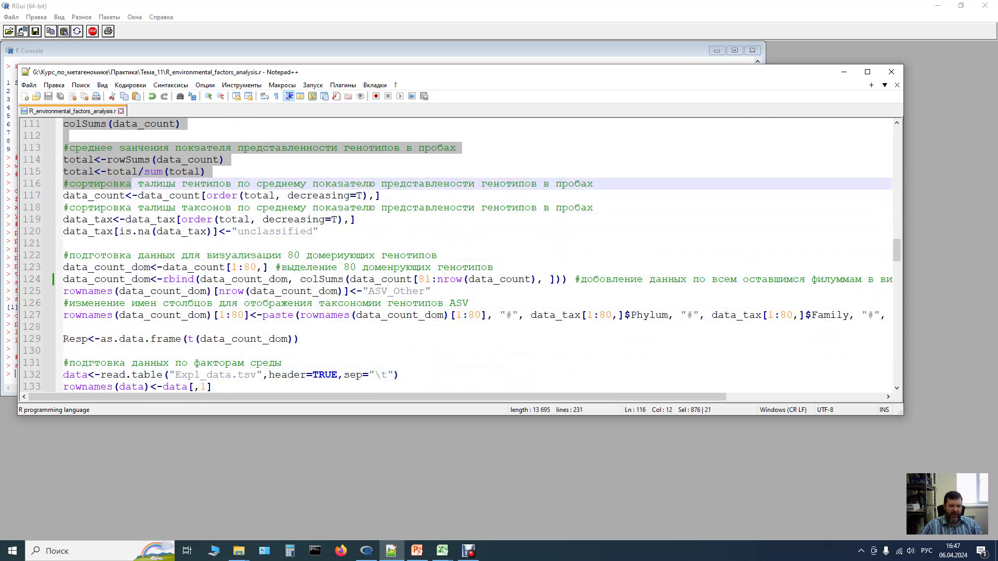
key("shift+Down")
key("shift+Down")
key("shift+Right")
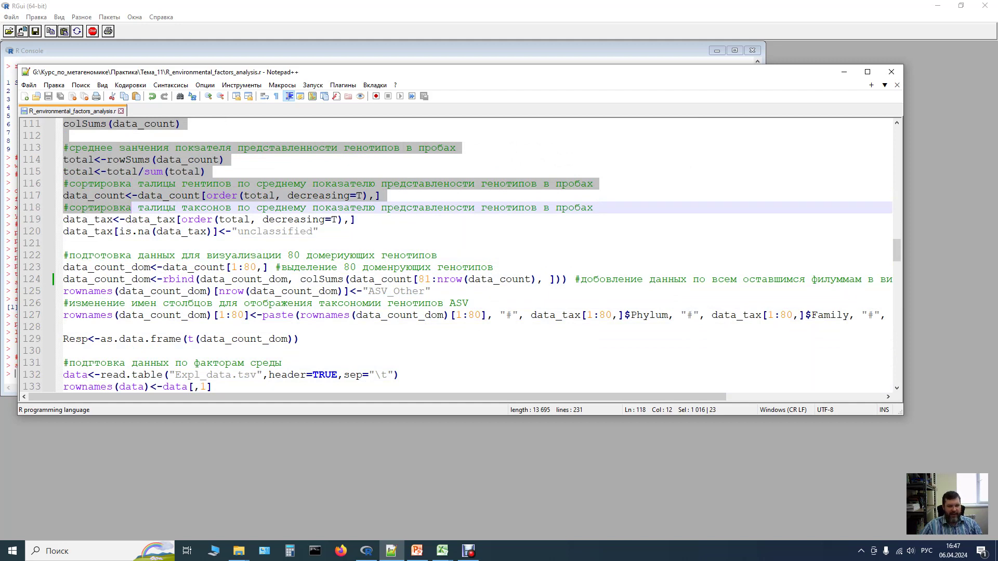
left_click_drag(131, 207, 213, 220)
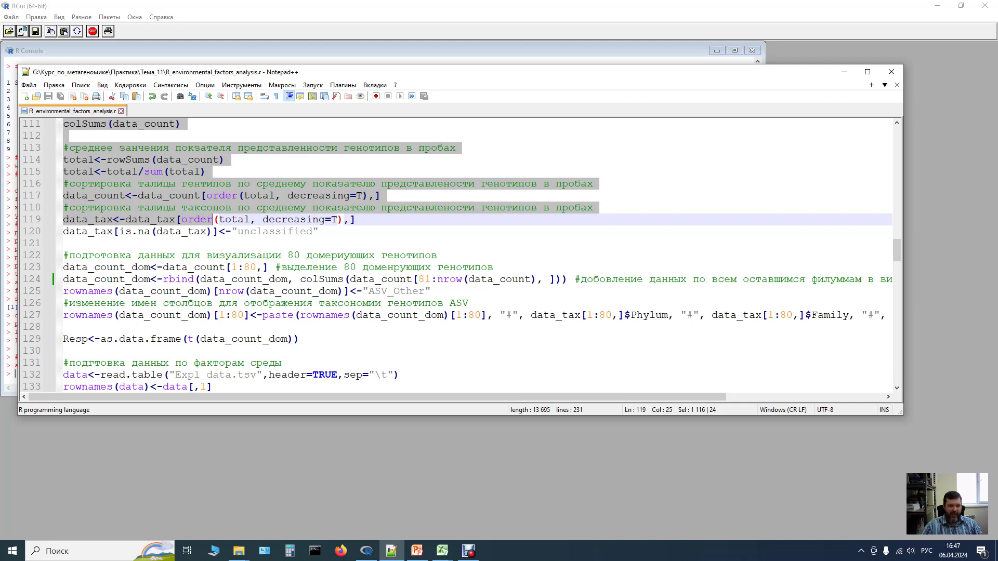
key("shift+Down")
key("shift+Down")
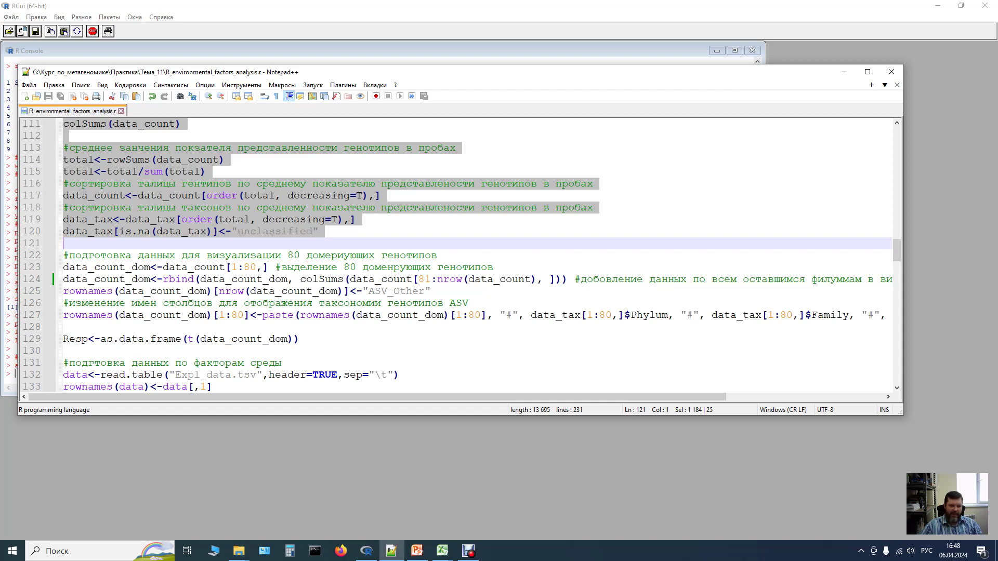
Extend the script selection through line 127, covering the 80 dominant genotypes, ASV_Other and taxonomic row names, and run the selected block in R.
key("shift+Down")
key("shift+Down")
key("shift+Down")
key("shift+Down")
key("shift+Down")
key("shift+Down")
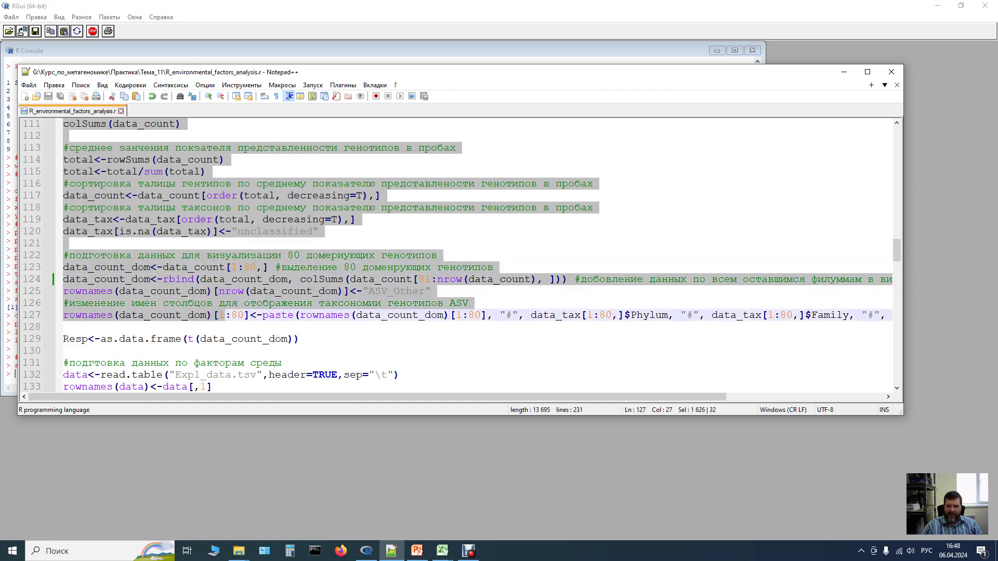
key("shift+Up")
key("shift+Up")
key("shift+Up")
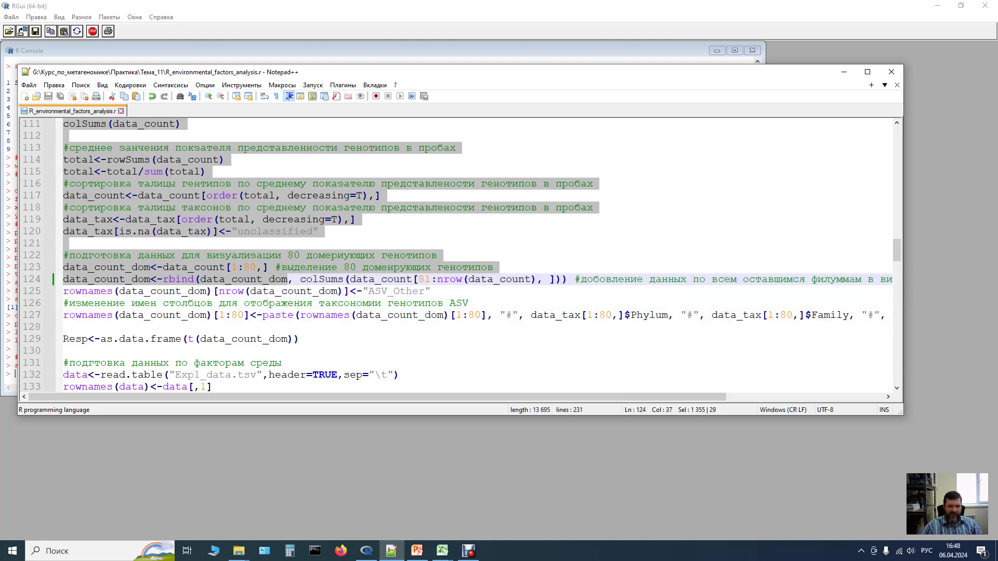
left_click_drag(287, 279, 492, 315)
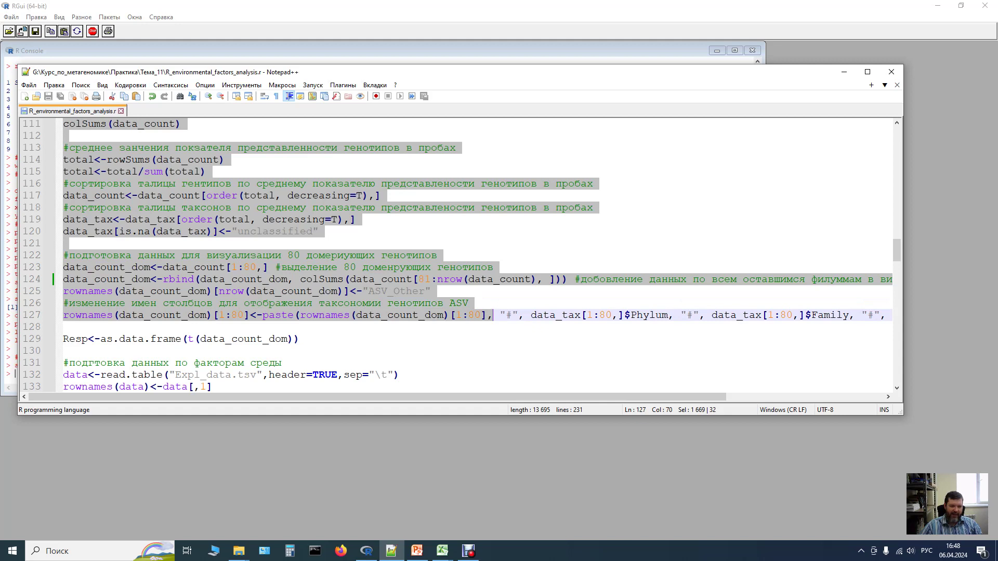
left_click_drag(493, 315, 524, 315)
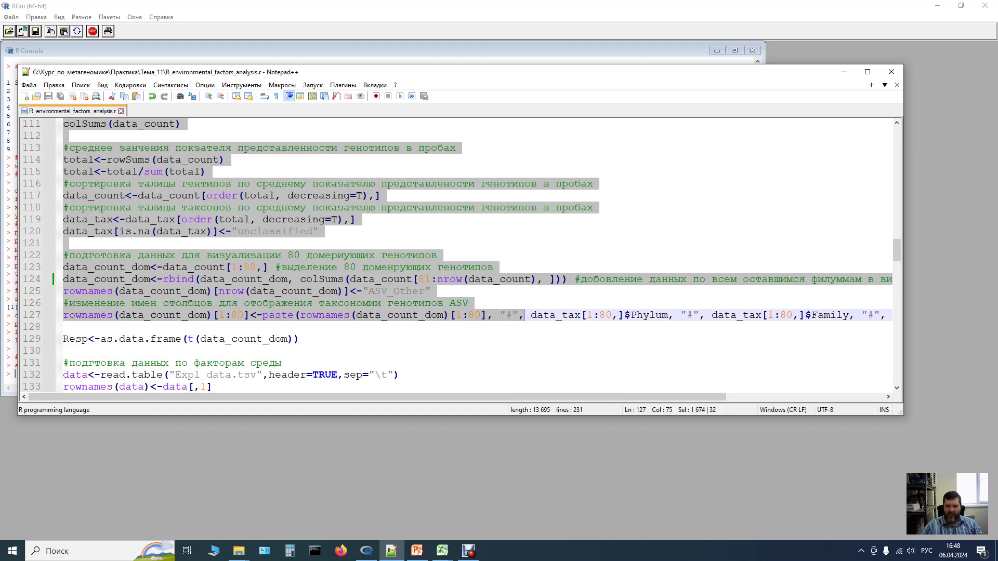
key("shift+Down")
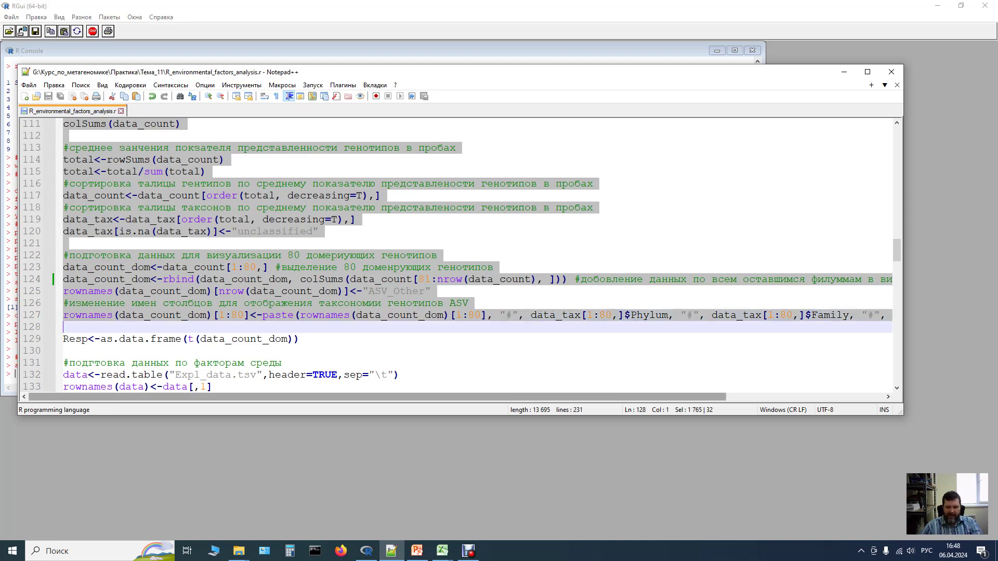
mouse_move(363, 396)
left_mouse_down()
mouse_move(521, 396)
mouse_move(364, 397)
left_mouse_up()
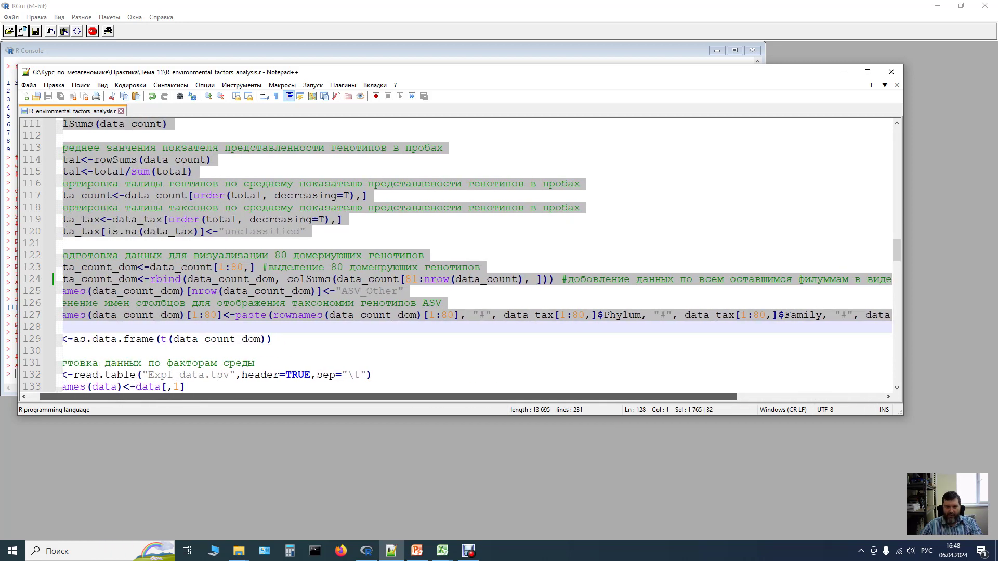
key("alt+Tab")
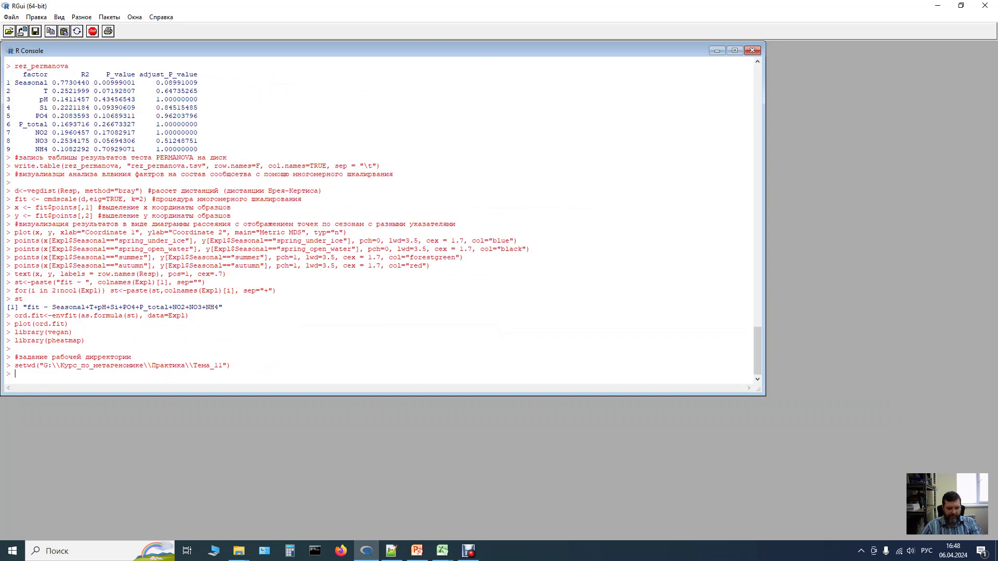
key("ctrl+v")
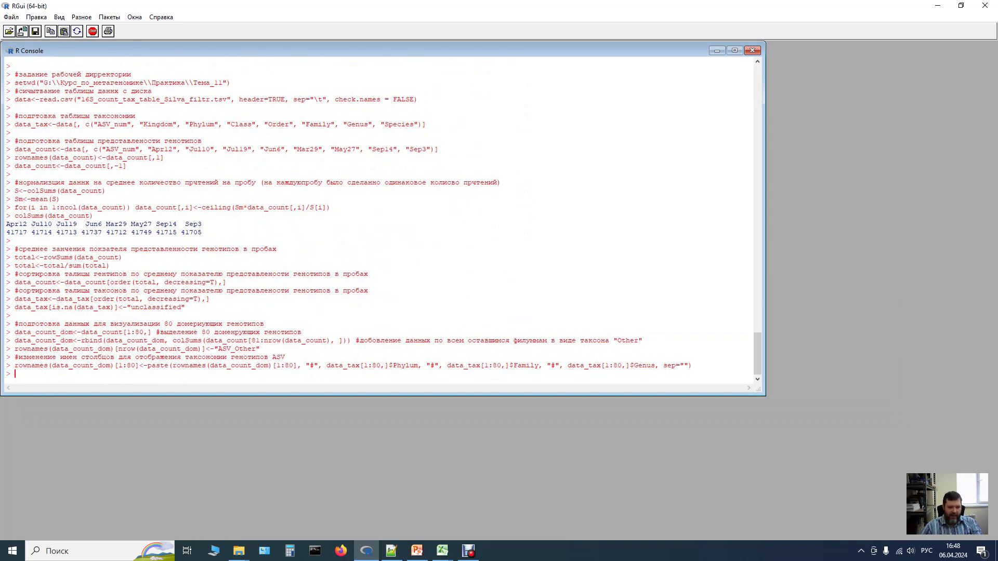
Print data_count_dom in the R console and examine its taxonomic row names, sample counts and ASV_Other row.
left_click_drag(52, 366, 111, 365)
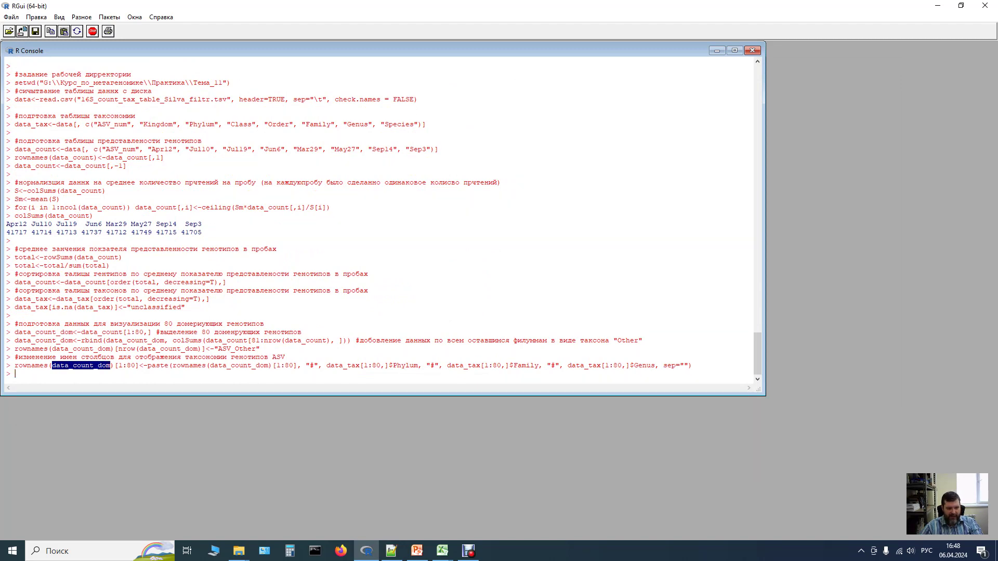
key("ctrl+c")
key("ctrl+v")
key("Return")
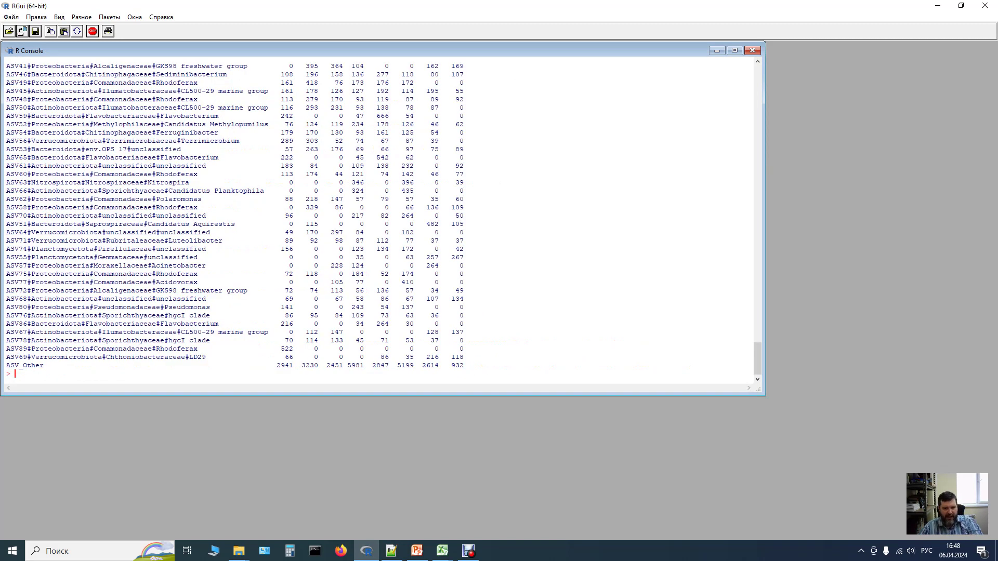
left_click_drag(757, 359, 757, 297)
scroll(14, 374, "down", 3)
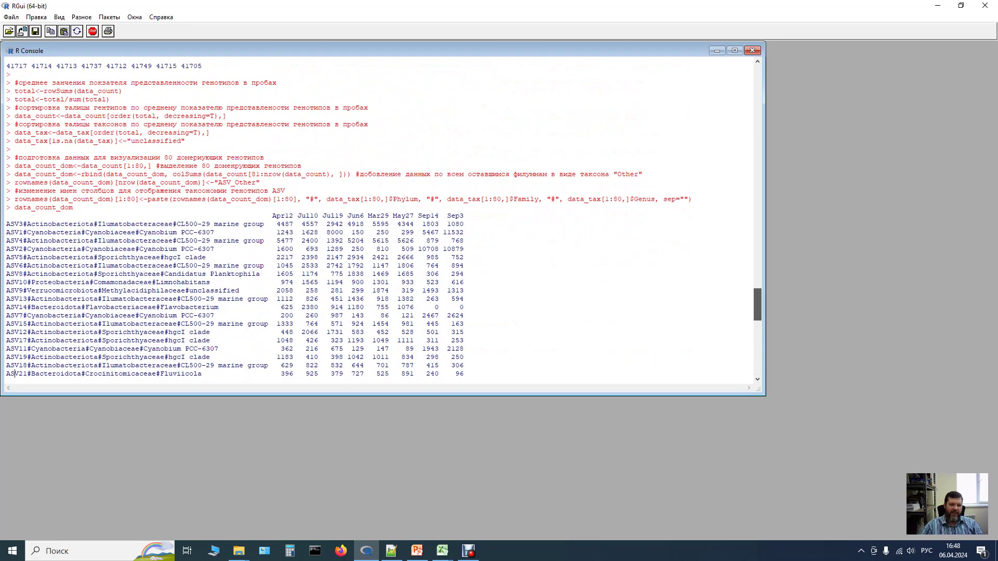
scroll(384, 220, "down", 3)
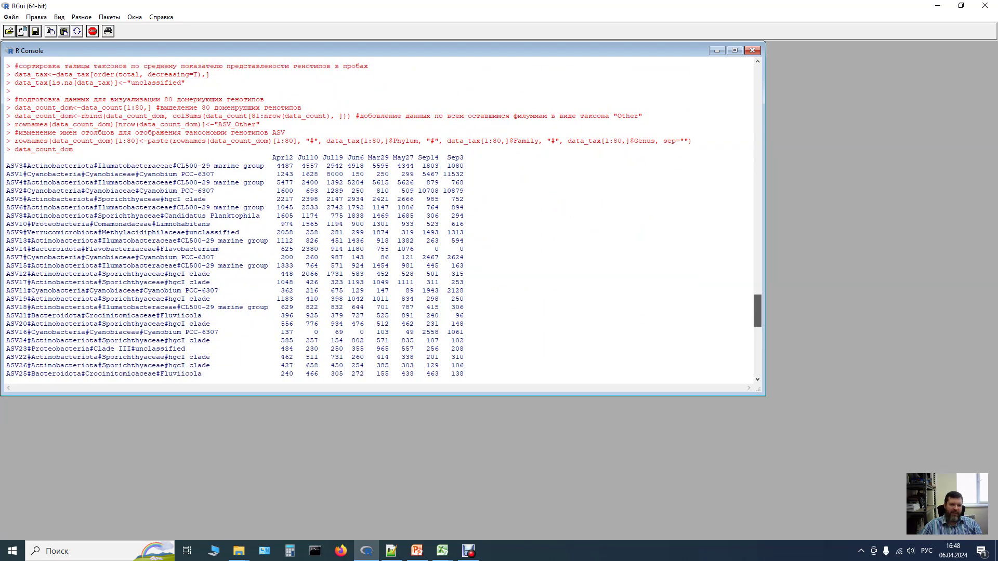
scroll(385, 221, "down", 17)
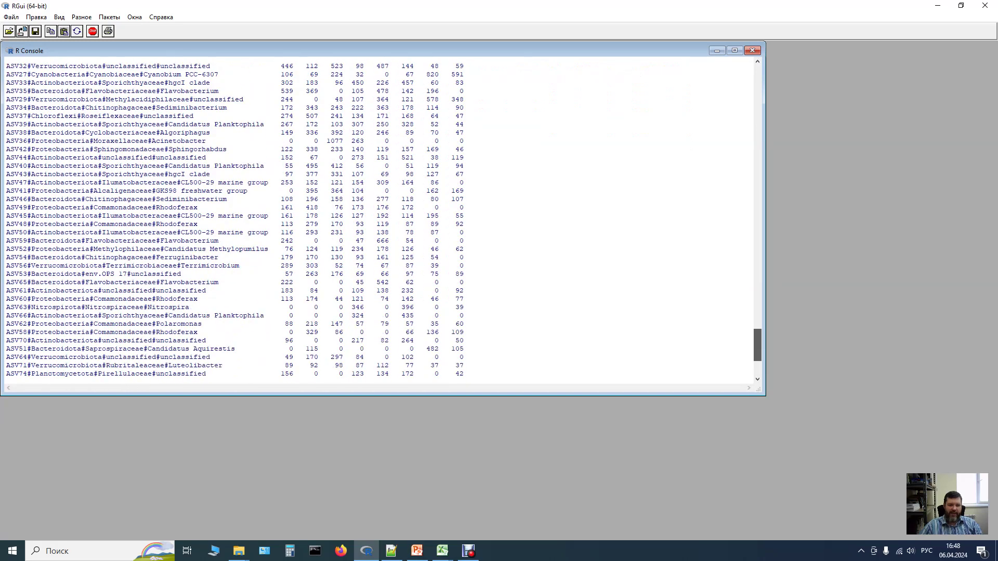
scroll(385, 221, "down", 1)
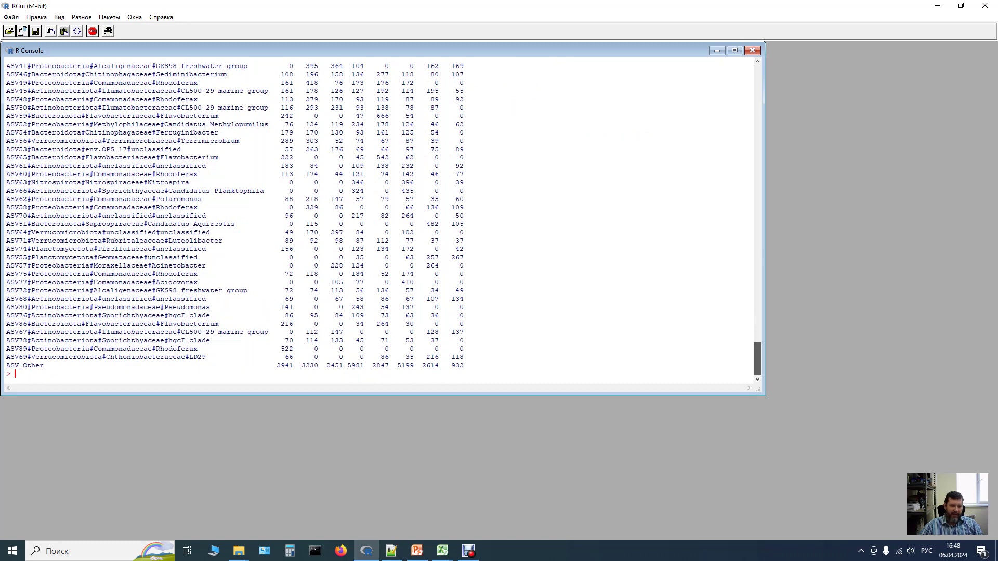
scroll(385, 218, "up", 15)
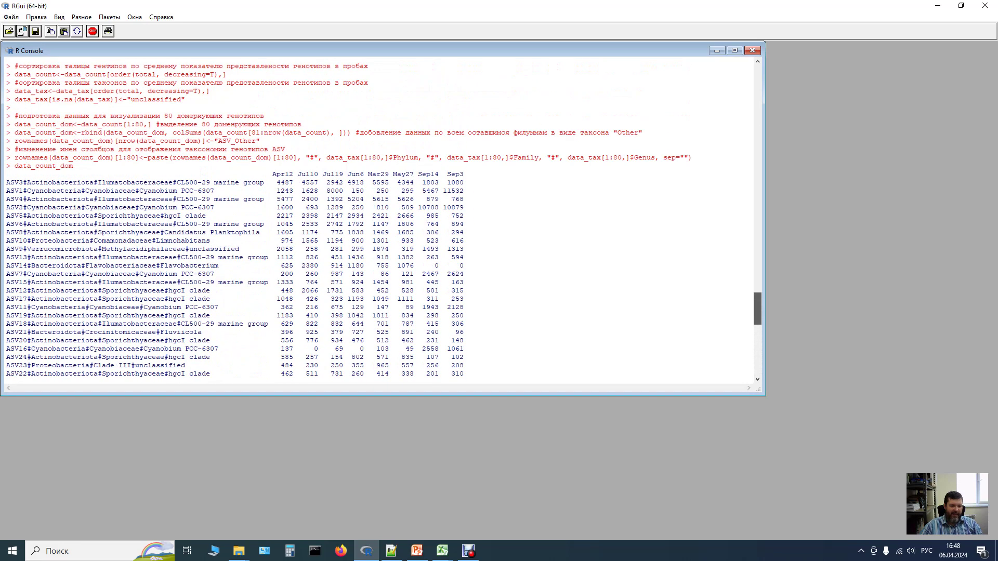
scroll(384, 220, "up", 1)
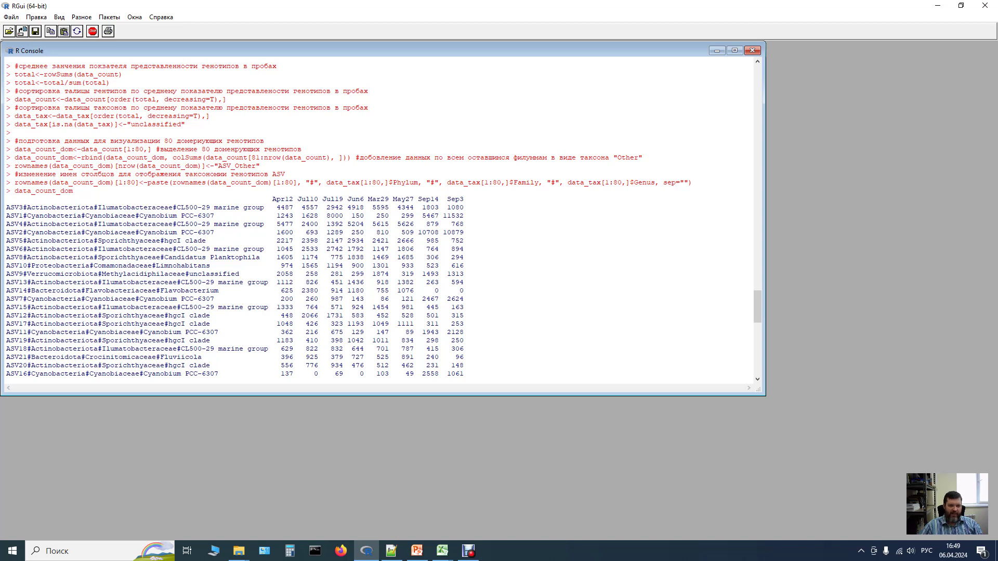
Run script line 129 in R to transpose data_count_dom into the Resp data frame.
left_click(391, 550)
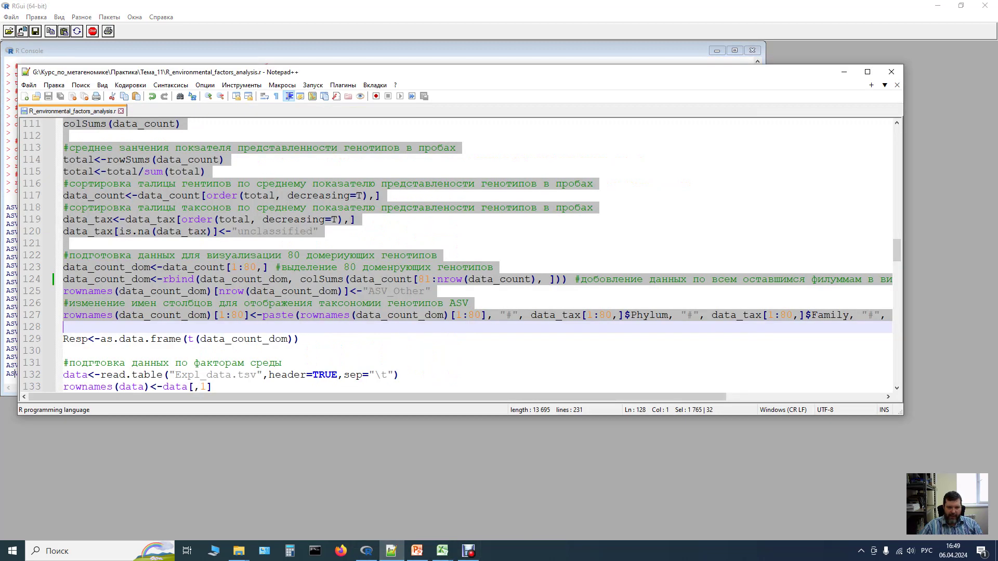
scroll(457, 255, "down", 1)
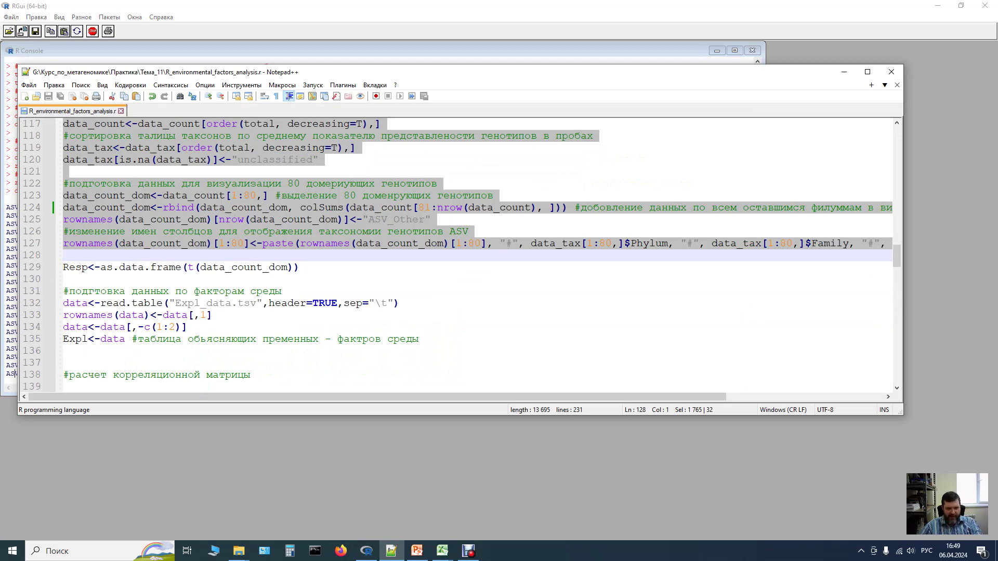
key("Down")
key("shift+Down")
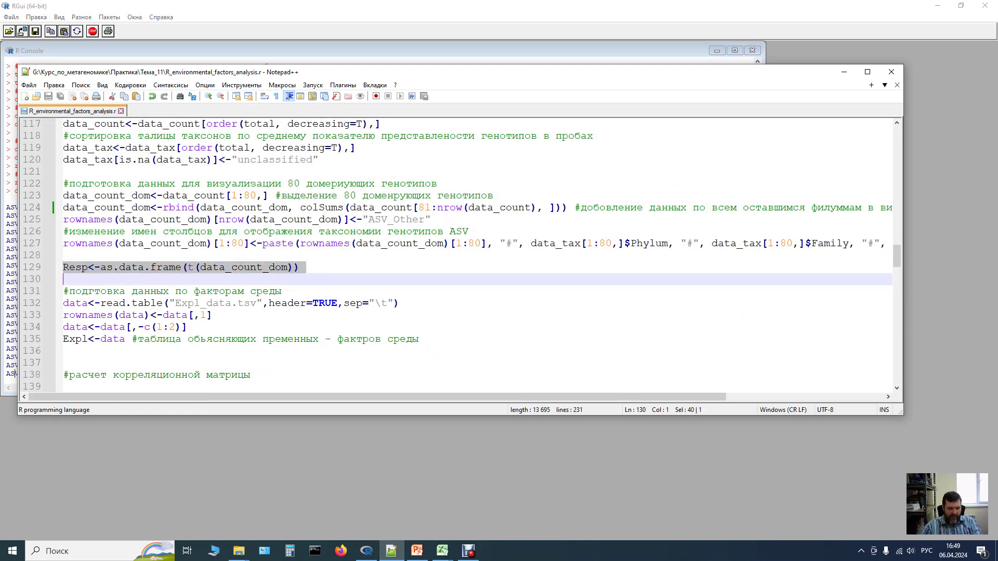
key("F8")
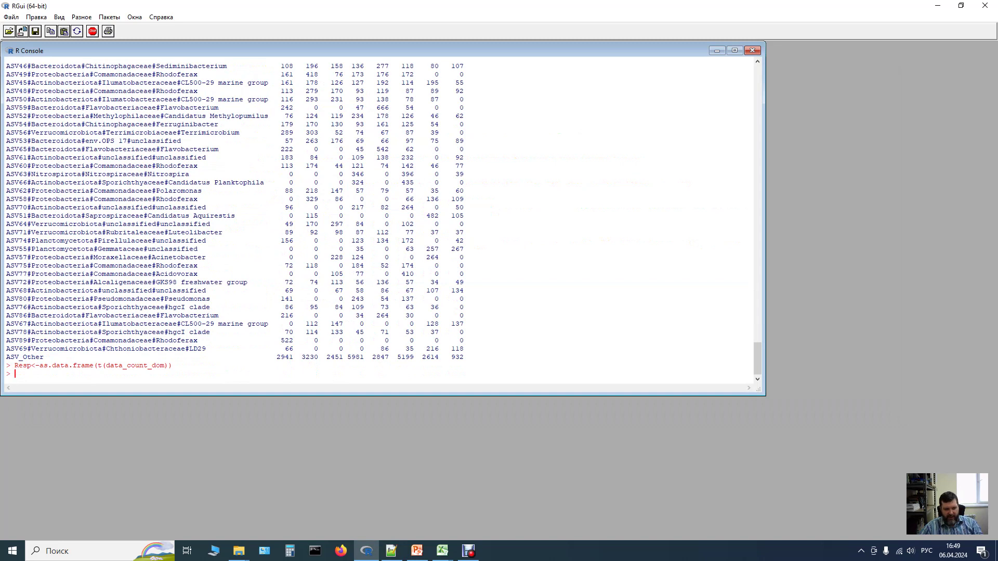
Print Resp in the R console and examine the transposed table with samples as rows and ASVs as columns.
left_click_drag(14, 365, 31, 366)
key("ctrl+x")
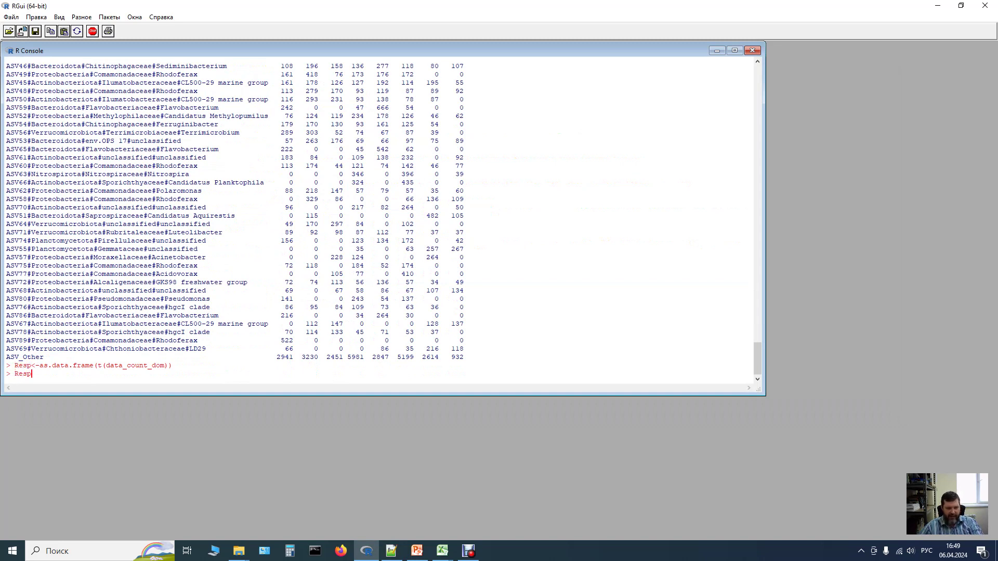
key("Return")
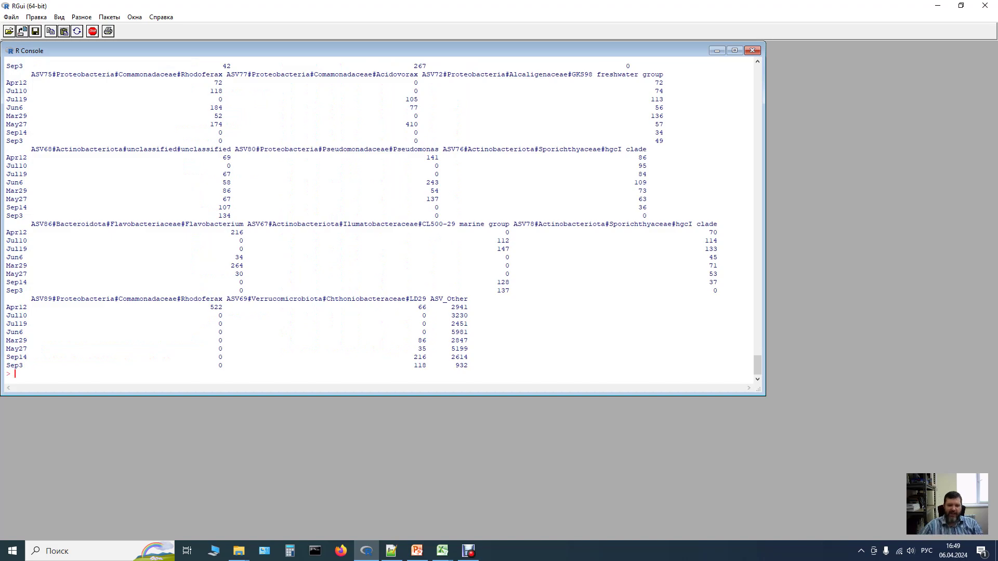
scroll(757, 364, "up", 7)
scroll(758, 364, "up", 20)
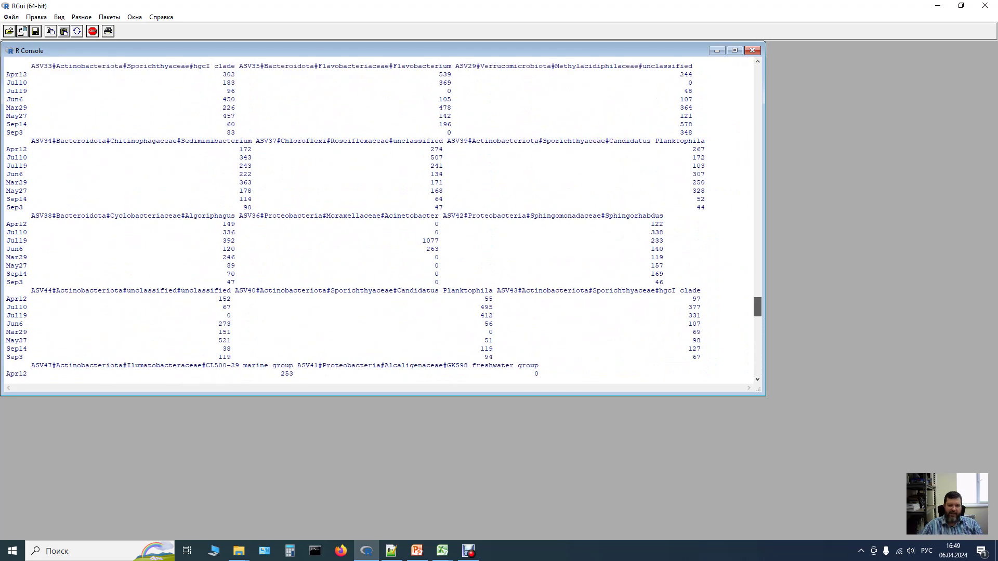
scroll(758, 364, "down", 20)
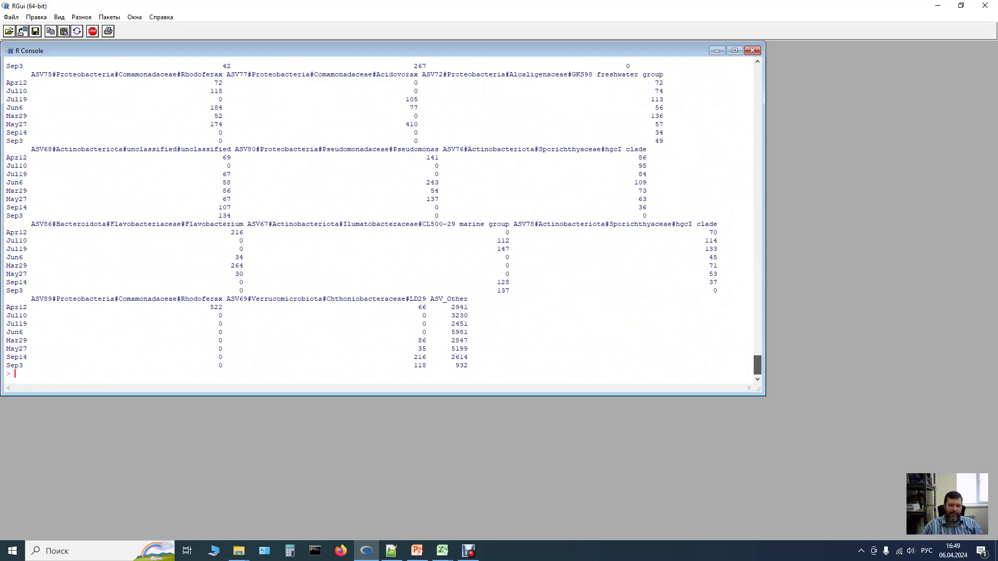
Run script lines 131–135 in R to read Expl_data.tsv, set its row names, drop the first two columns and store it as Expl.
left_click(392, 551)
scroll(456, 255, "down", 2)
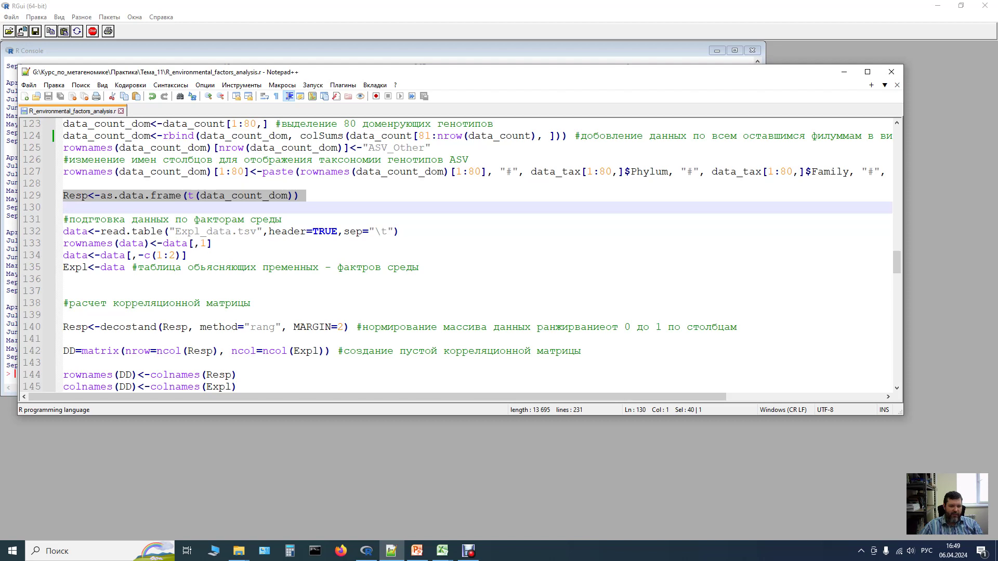
key("Down")
key("shift+Down")
key("shift+Down")
key("shift+Down")
key("shift+Down")
key("shift+Down")
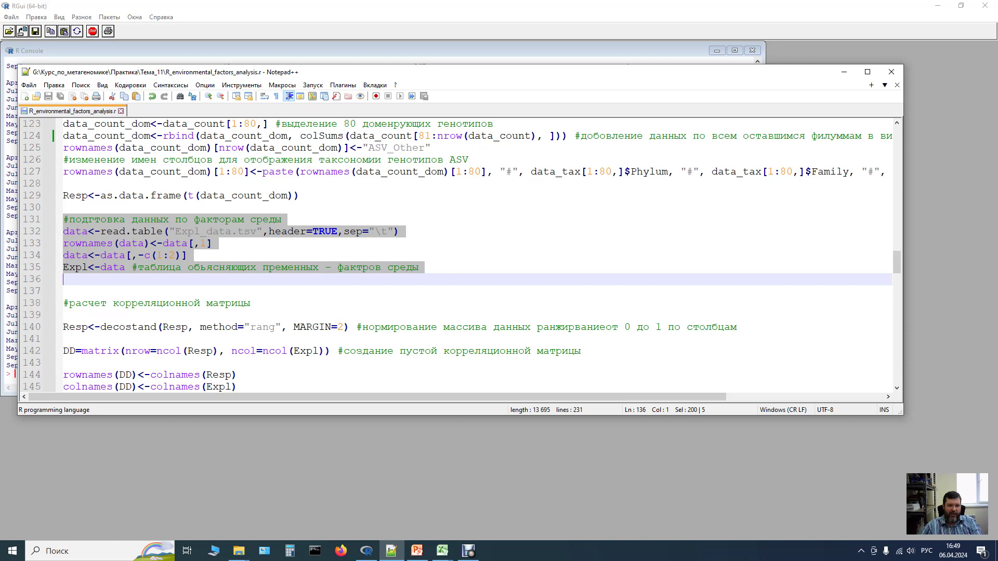
key("F8")
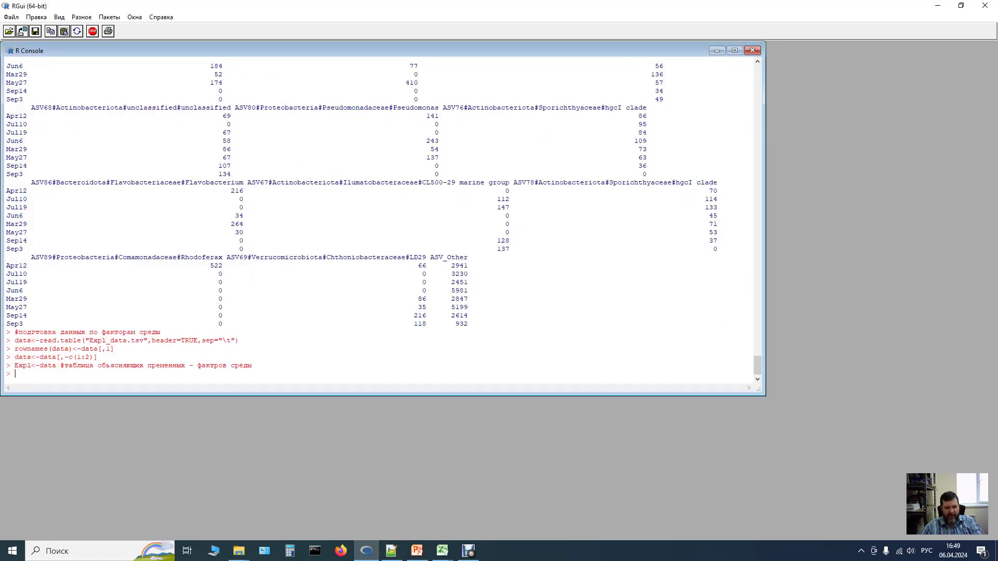
Print Expl in the R console to check the table of environmental factors.
left_click_drag(15, 365, 31, 366)
key("ctrl+x")
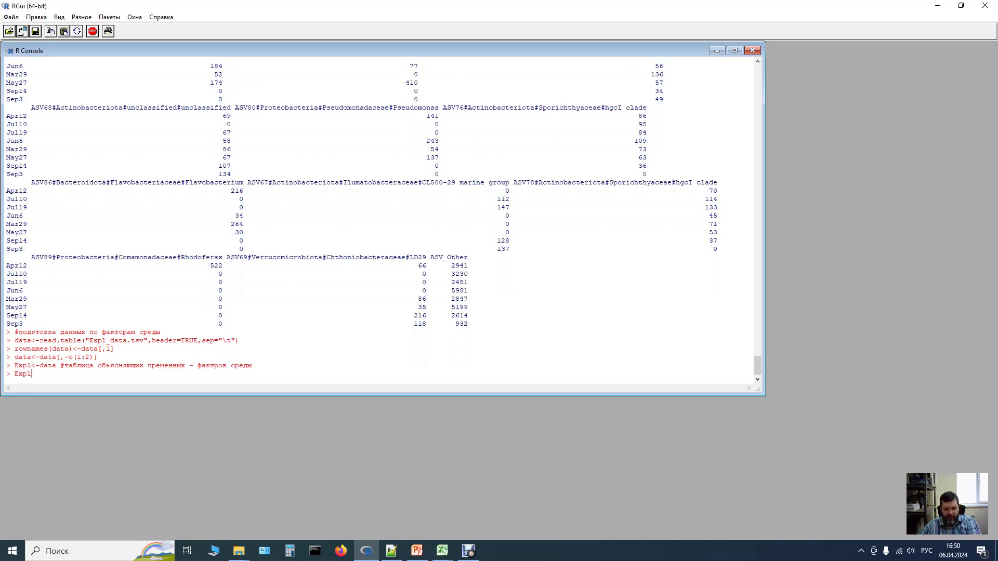
key("Return")
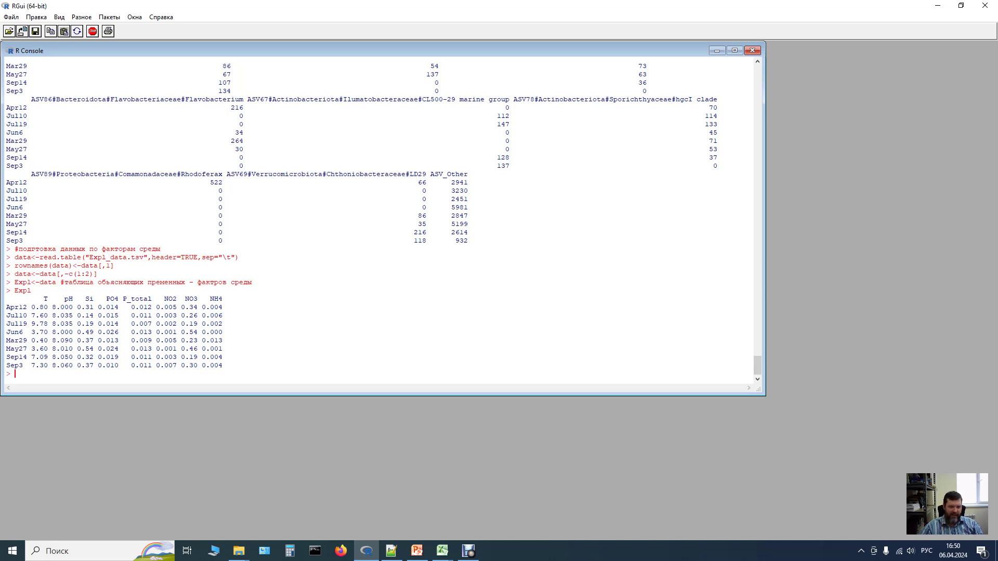
Run script line 140 in R to rank-normalise Resp by columns with decostand, method "rang" and MARGIN=2, and return to the script.
mouse_move(391, 551)
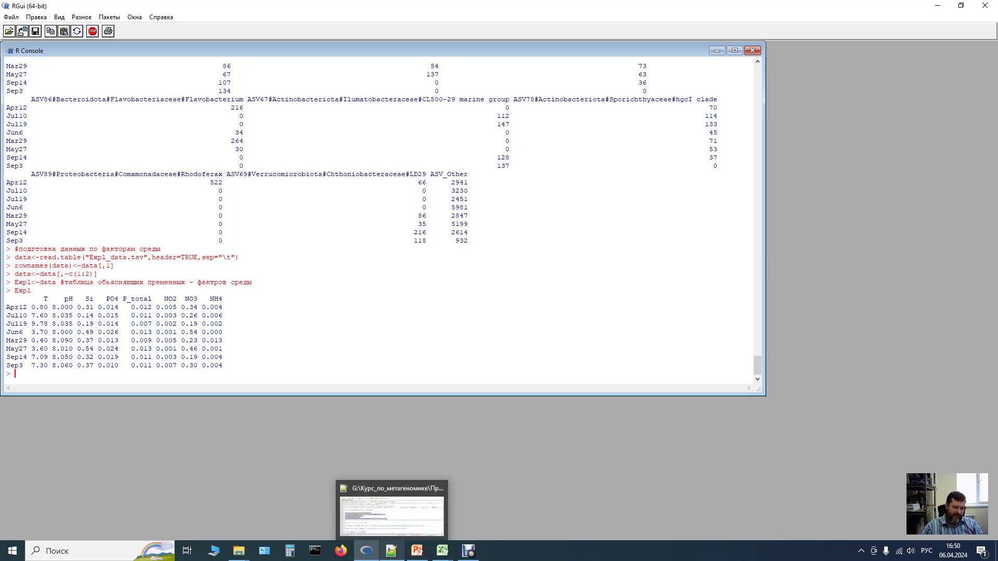
left_click(392, 514)
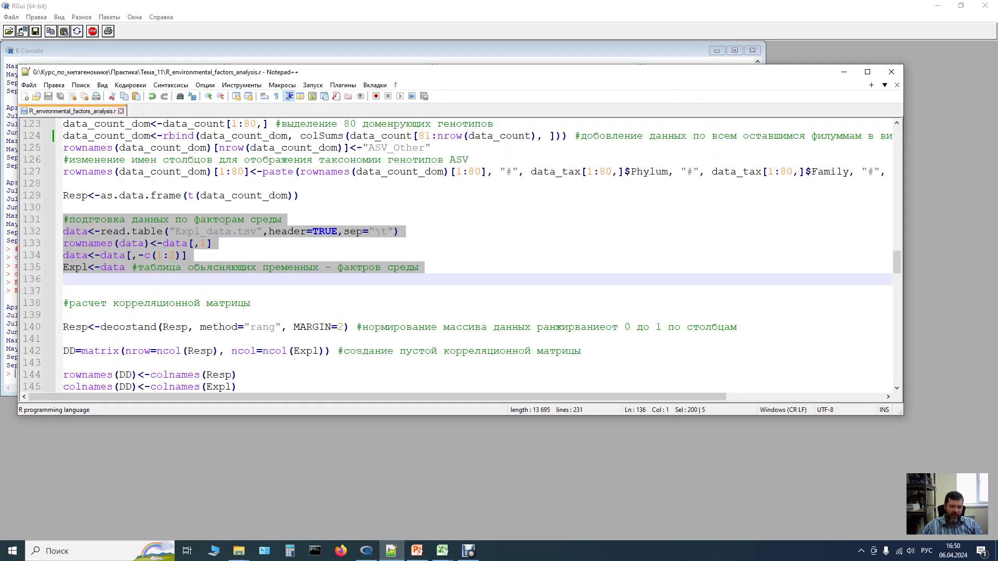
scroll(465, 256, "down", 1)
scroll(465, 257, "down", 1)
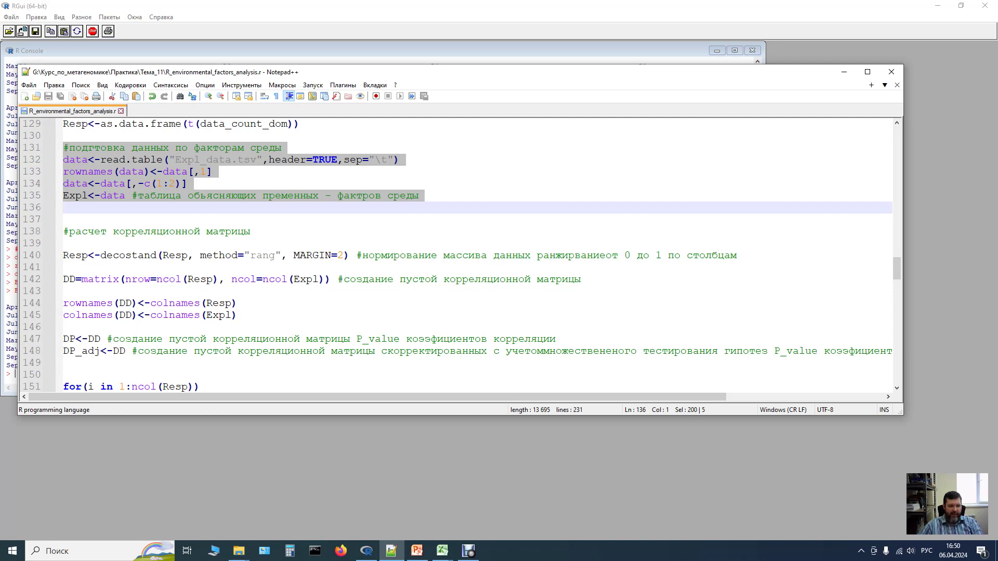
left_click(63, 256)
key("shift+Down")
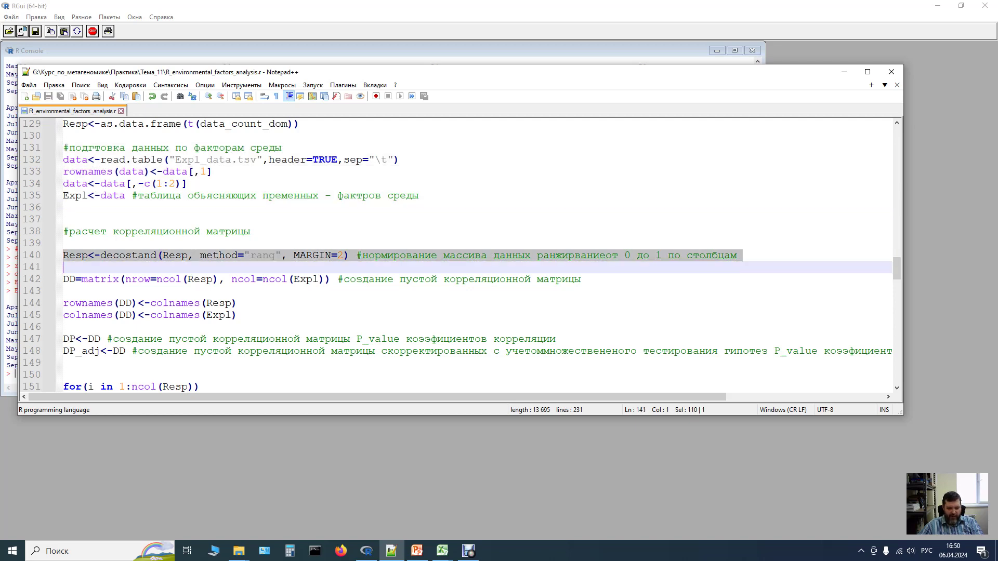
key("F8")
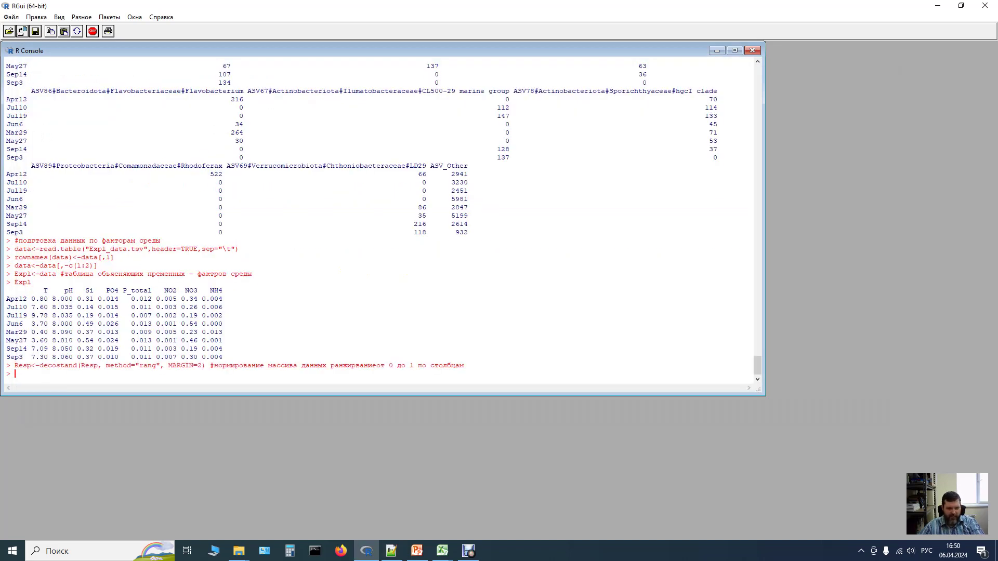
left_click(391, 551)
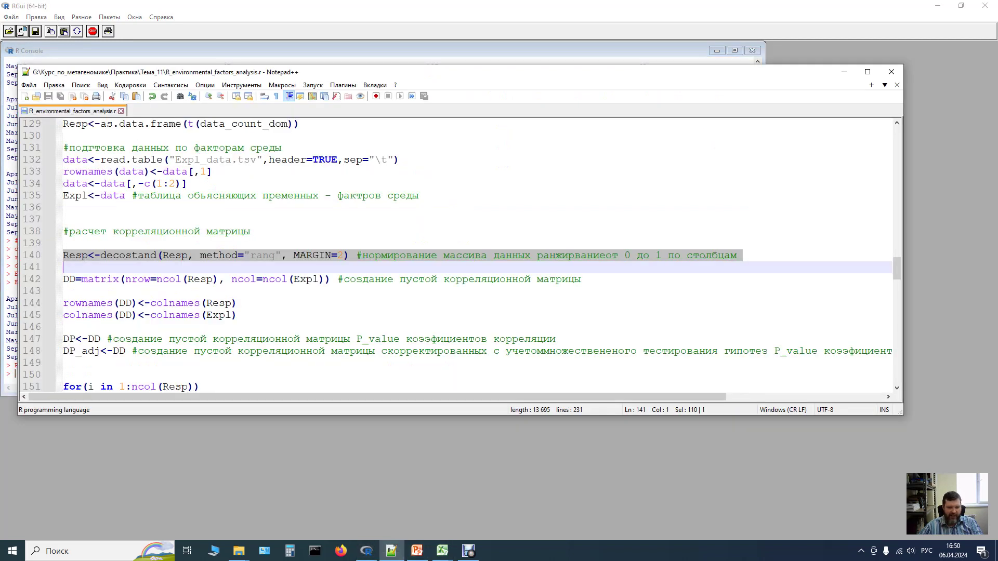
Run script lines 142–145 in R to create the empty matrix DD and name its rows from Resp and columns from Expl.
scroll(461, 257, "down", 1)
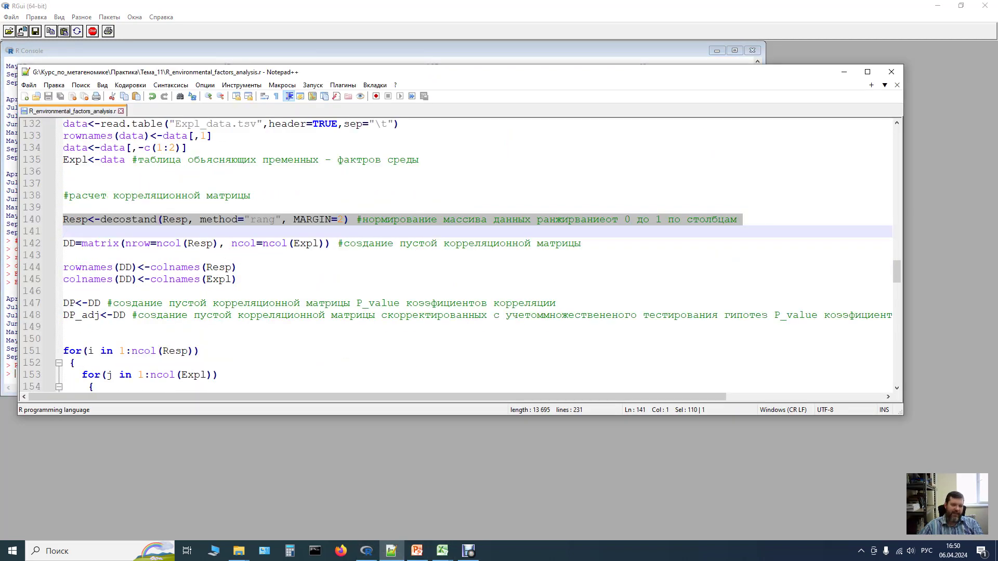
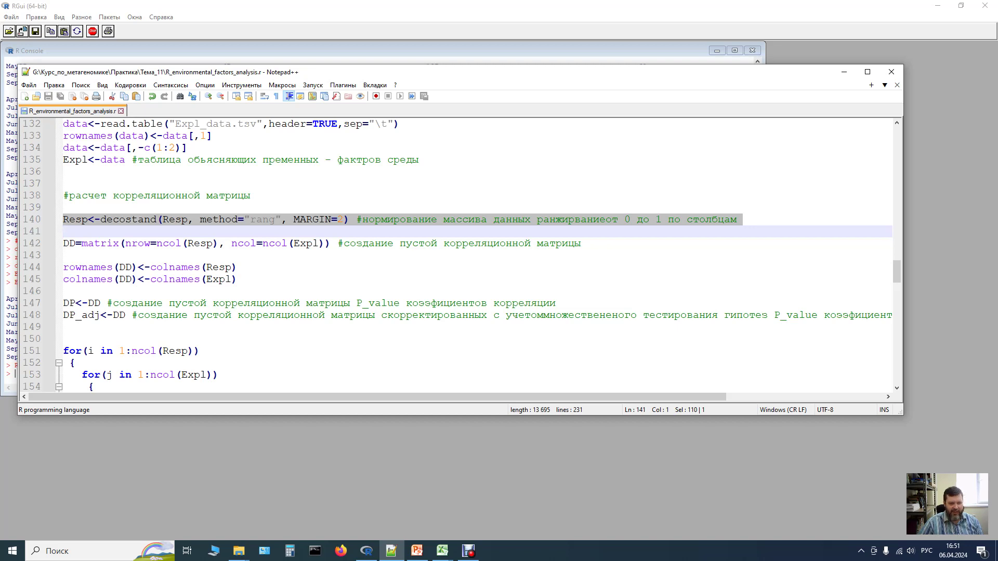
key("Down")
key("shift+Down")
key("shift+Down")
key("shift+Down")
key("shift+Down")
key("ctrl+c")
key("alt+Tab")
key("ctrl+v")
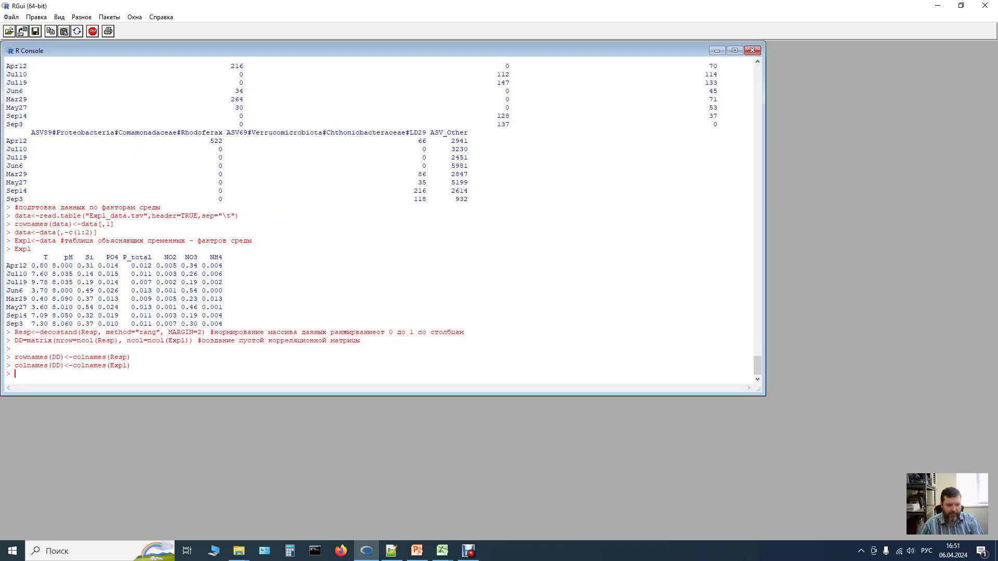
Print DD in the R console and examine the empty matrix with ASVs as rows and environmental factors as columns.
key("alt+Tab")
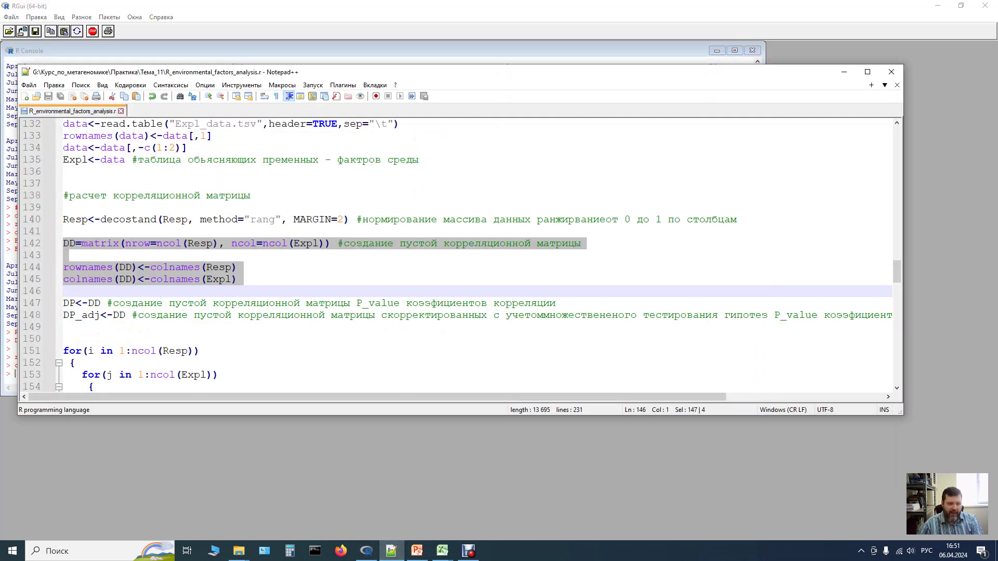
double_click(125, 279)
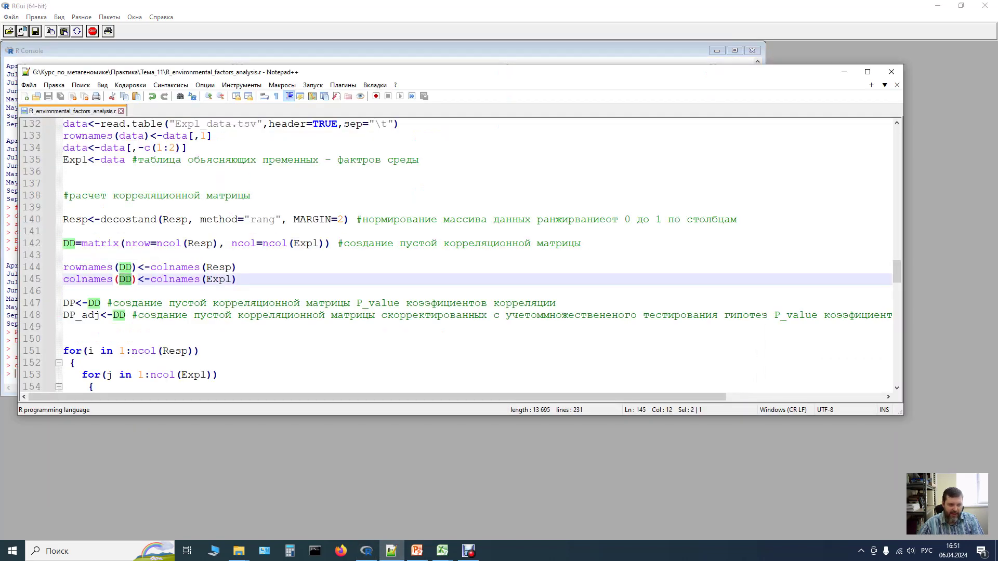
key("ctrl+c")
key("alt+Tab")
key("ctrl+v")
key("Return")
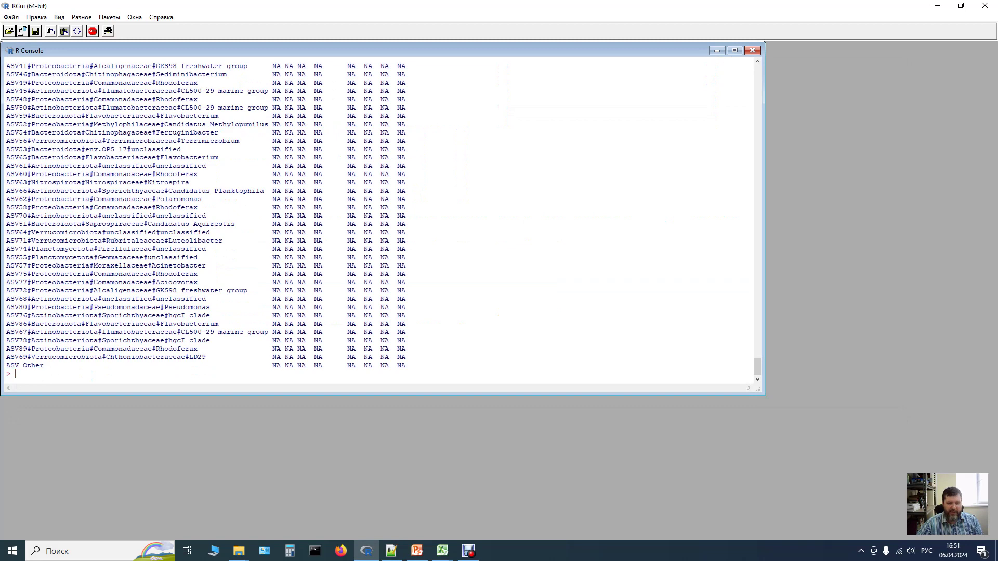
scroll(379, 218, "up", 14)
scroll(379, 218, "down", 14)
scroll(15, 374, "up", 5)
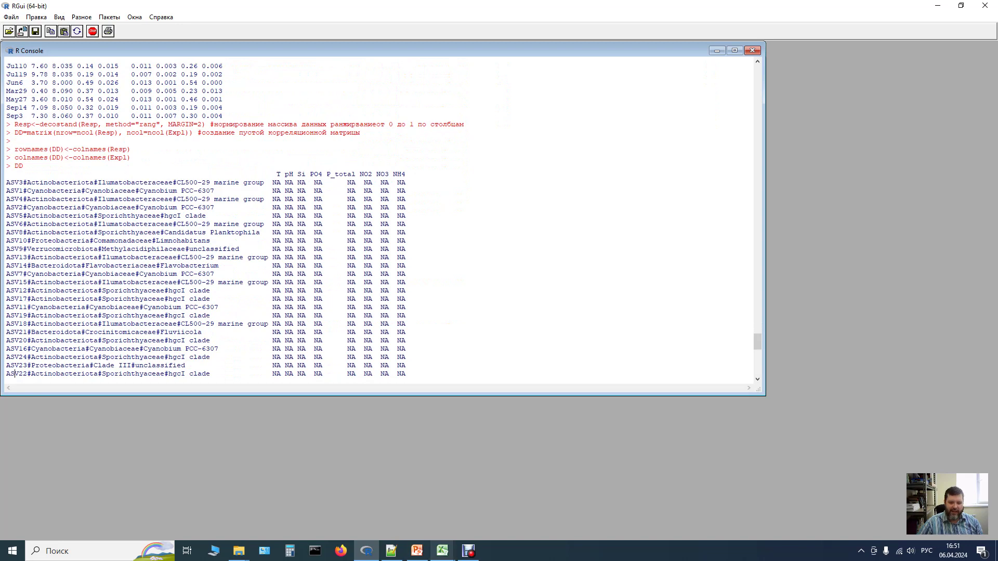
Run script lines 147–160 in R to create DP and DP_adj and fill all matrices using Spearman cor.test and BH-adjusted p-values.
left_click(392, 551)
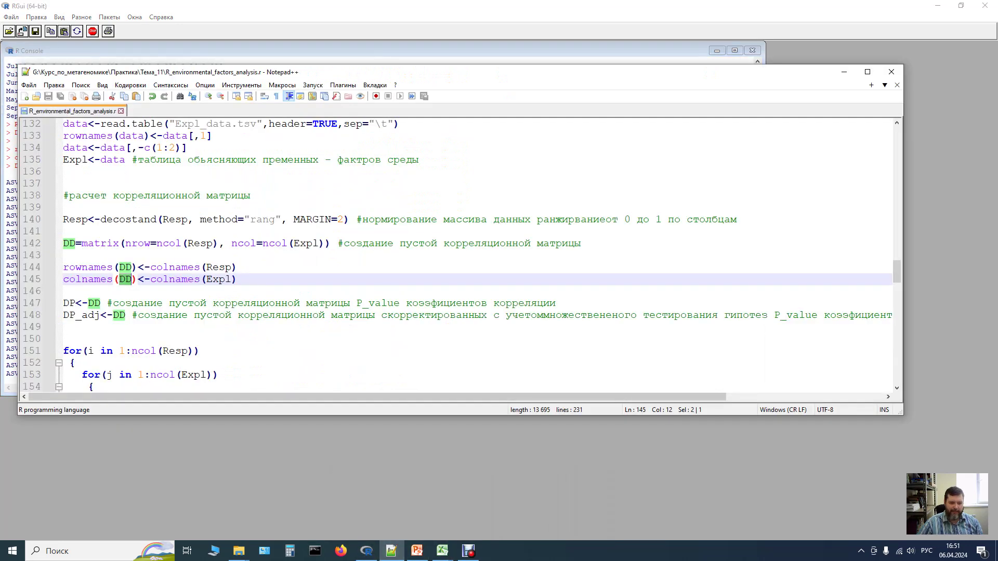
left_click(221, 315)
scroll(219, 279, "down", 1)
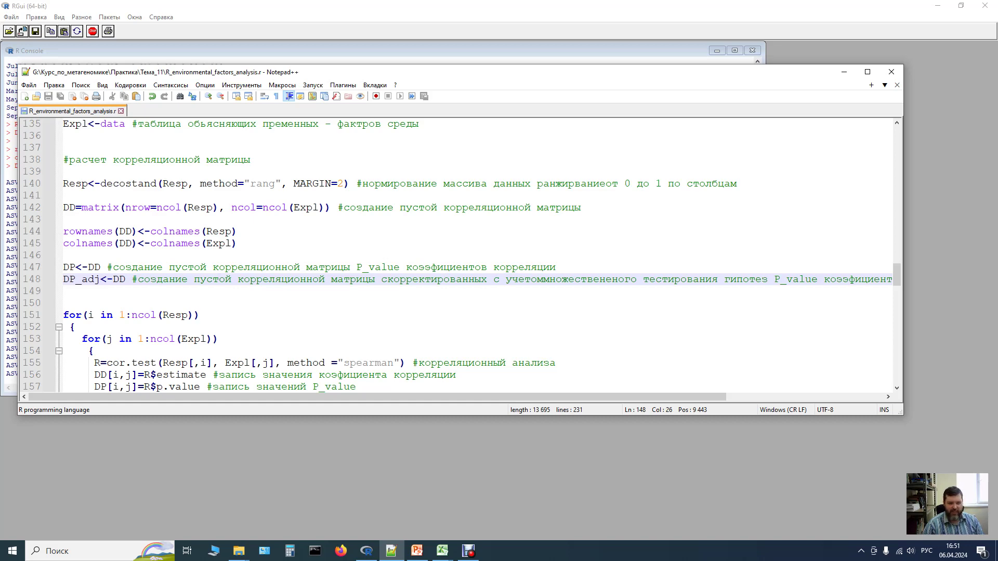
scroll(461, 256, "down", 2)
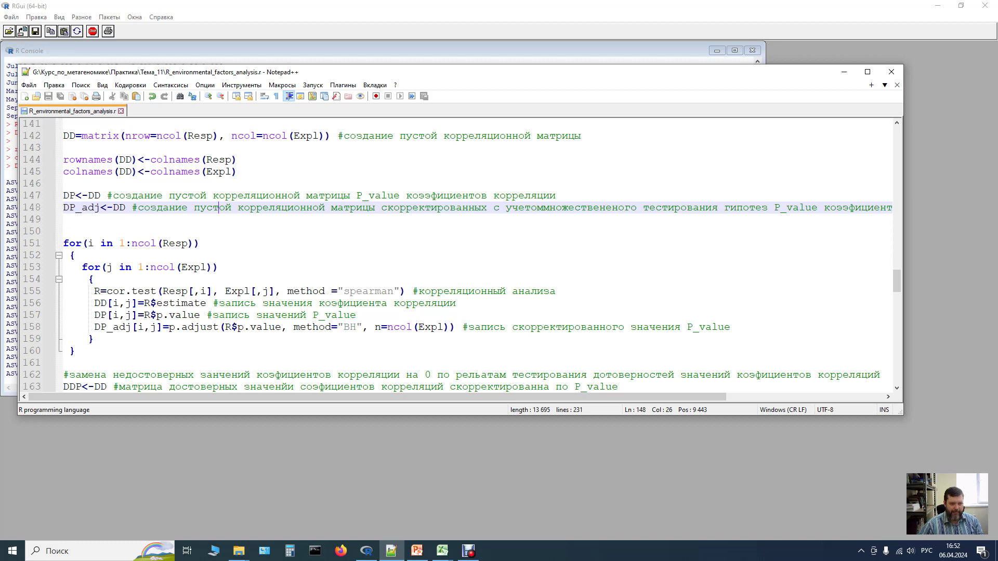
key("Up")
key("Home")
key("shift+Down")
key("shift+Down")
key("shift+Down")
key("shift+Down")
key("shift+Down")
key("shift+Down")
key("shift+Down")
key("shift+Down")
key("shift+Down")
key("shift+Down")
key("shift+Down")
key("shift+Down")
key("shift+Down")
key("shift+Down")
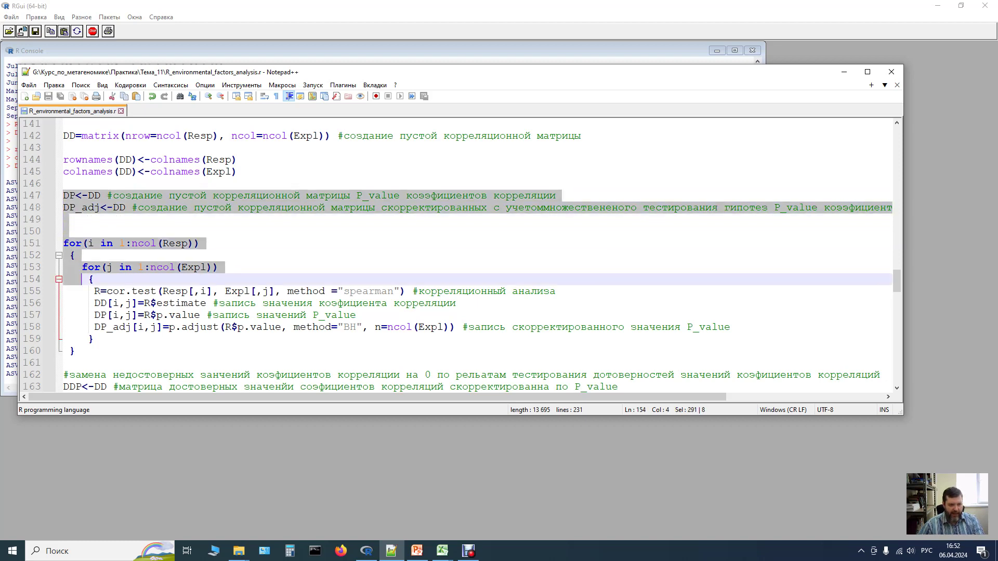
key("ctrl+c")
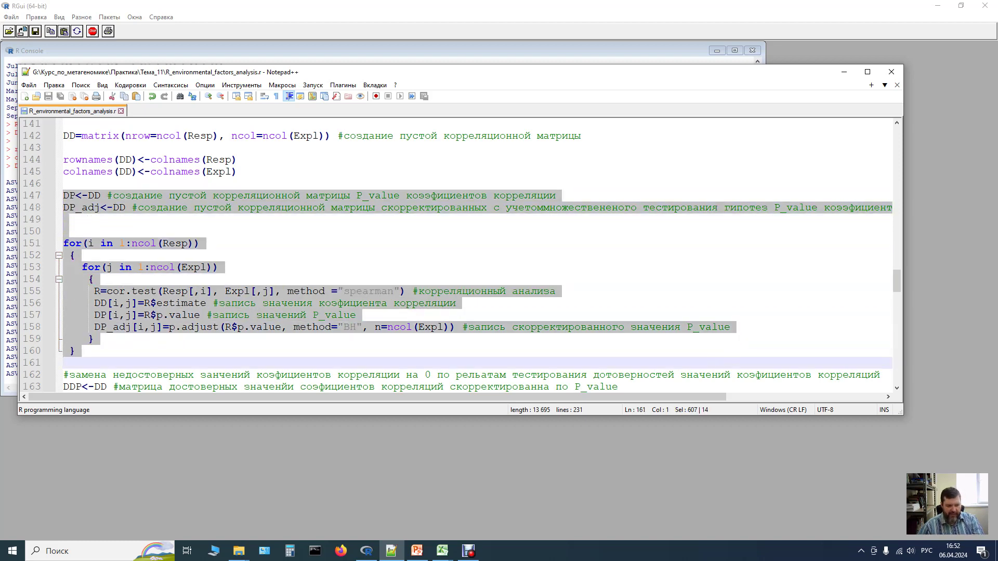
key("alt+Tab")
key("ctrl+v")
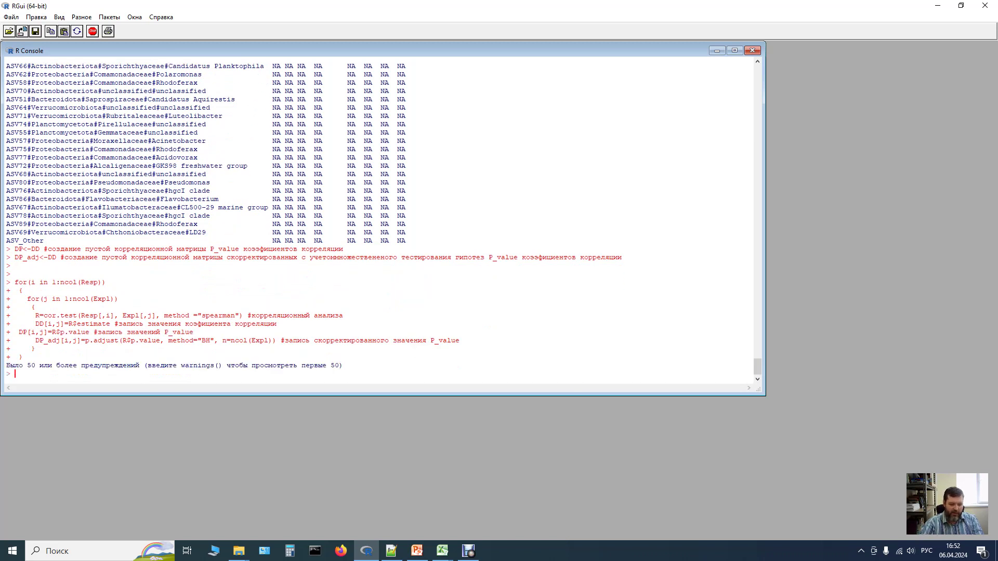
Print DD in the R console and examine the correlation coefficients between the ASVs and environmental factors.
key("alt+shift")
type("DD")
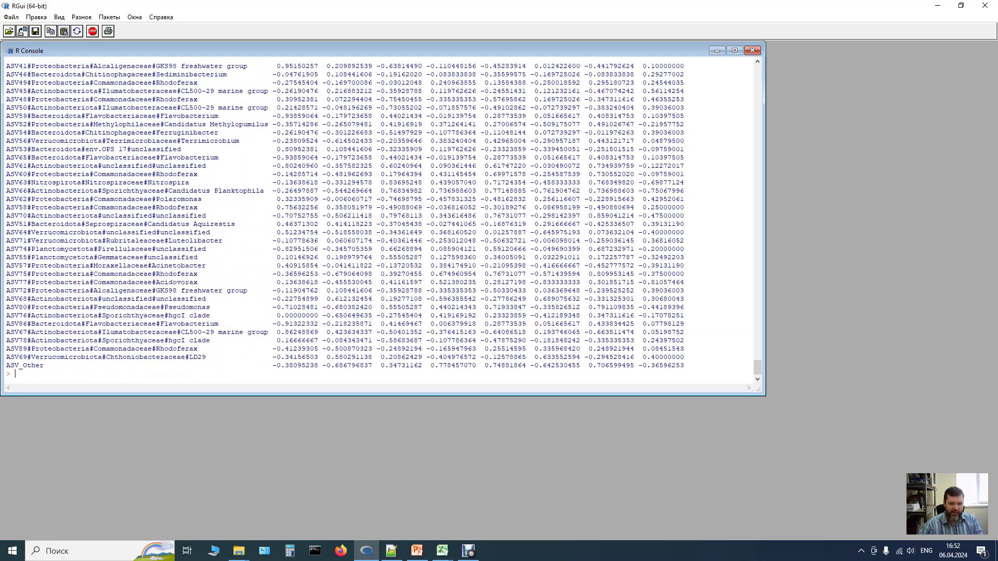
scroll(15, 374, "up", 20)
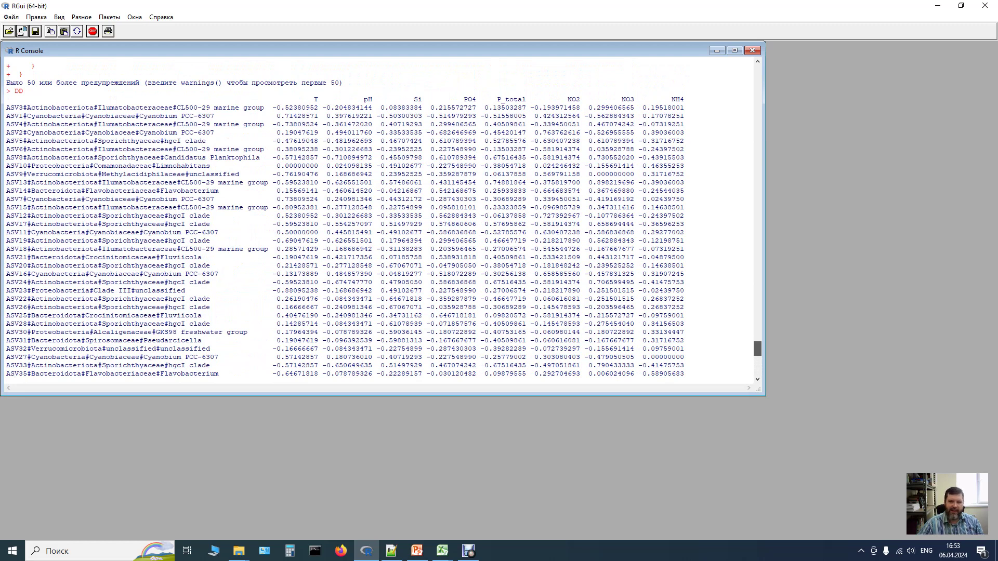
Print DP in the R console and examine the p-values of the correlations.
scroll(382, 218, "down", 20)
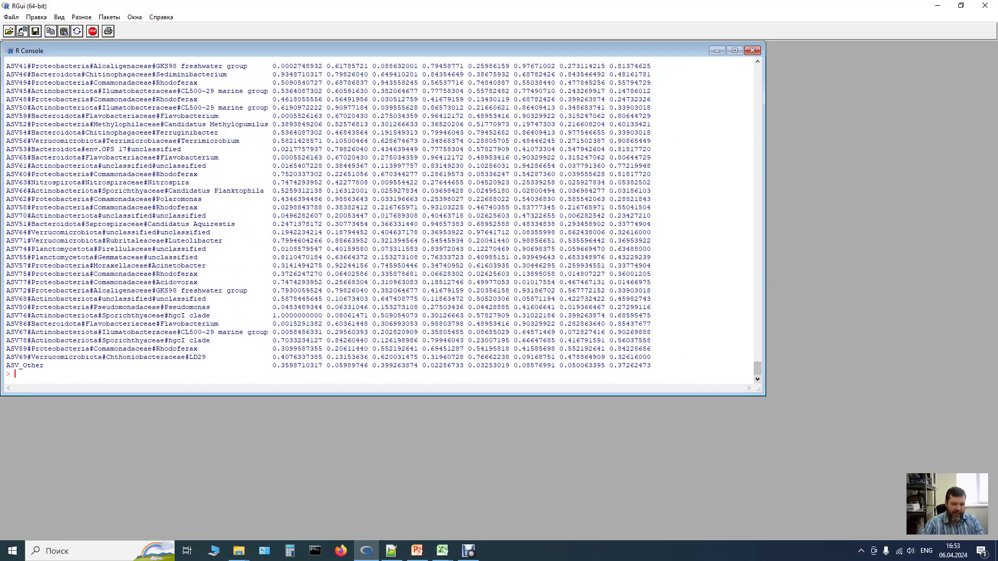
scroll(382, 218, "up", 9)
scroll(14, 374, "up", 9)
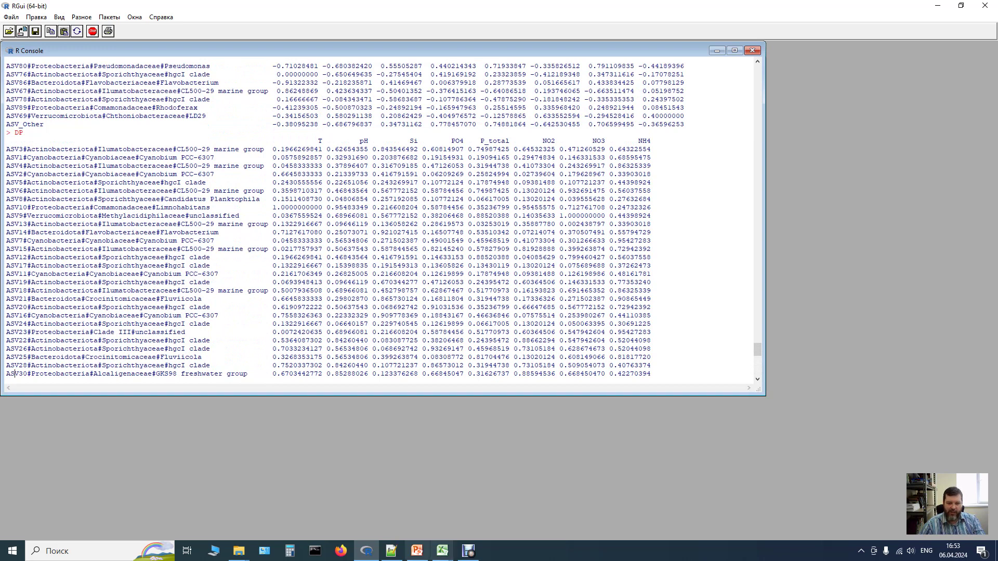
Copy the name DP_adj from script line 158 and print that matrix of adjusted p-values in the R console.
left_click(392, 551)
scroll(458, 255, "down", 4)
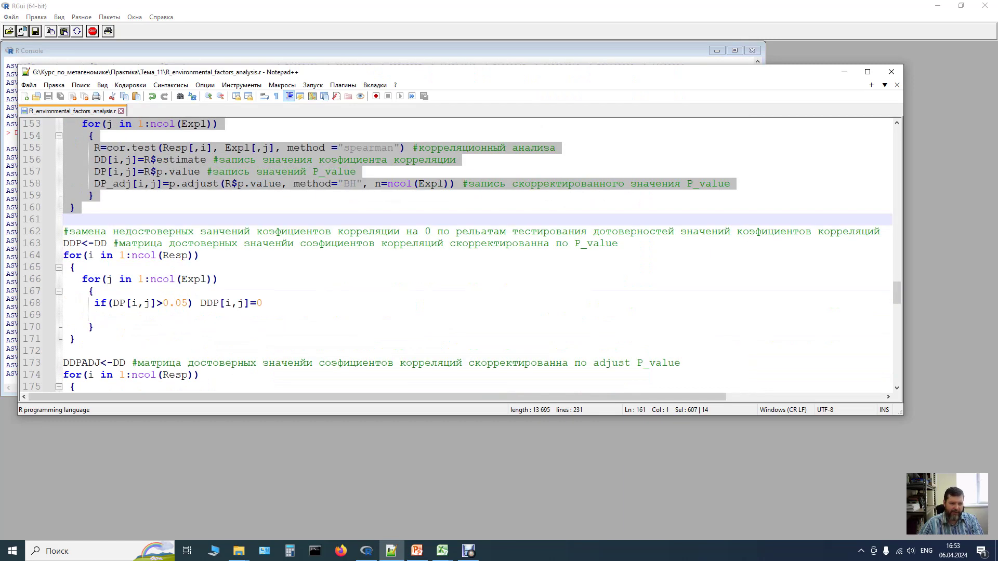
scroll(457, 255, "up", 1)
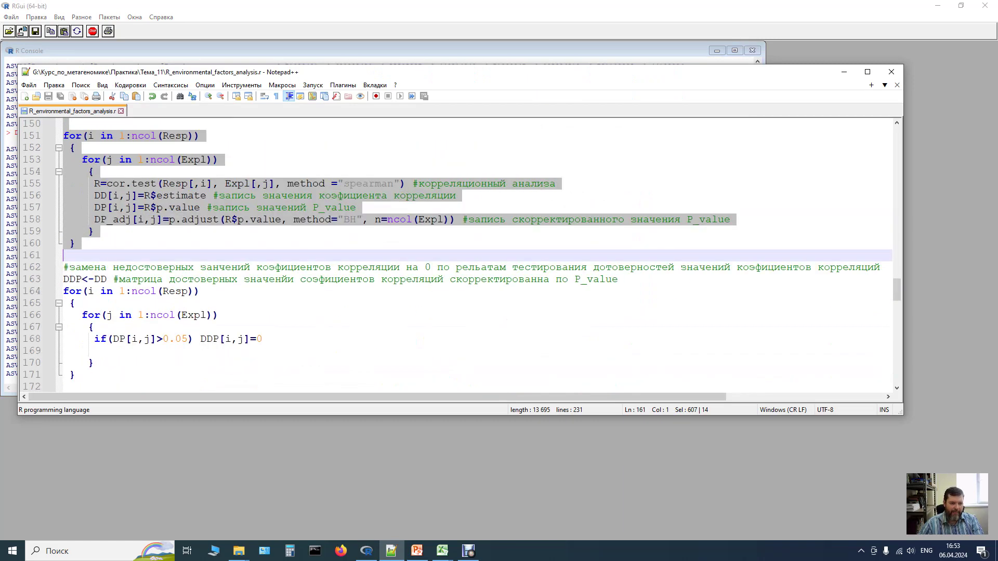
left_click(94, 220)
key("shift+Right")
key("shift+Right")
key("shift+Right")
key("shift+Right")
key("shift+Right")
key("shift+Right")
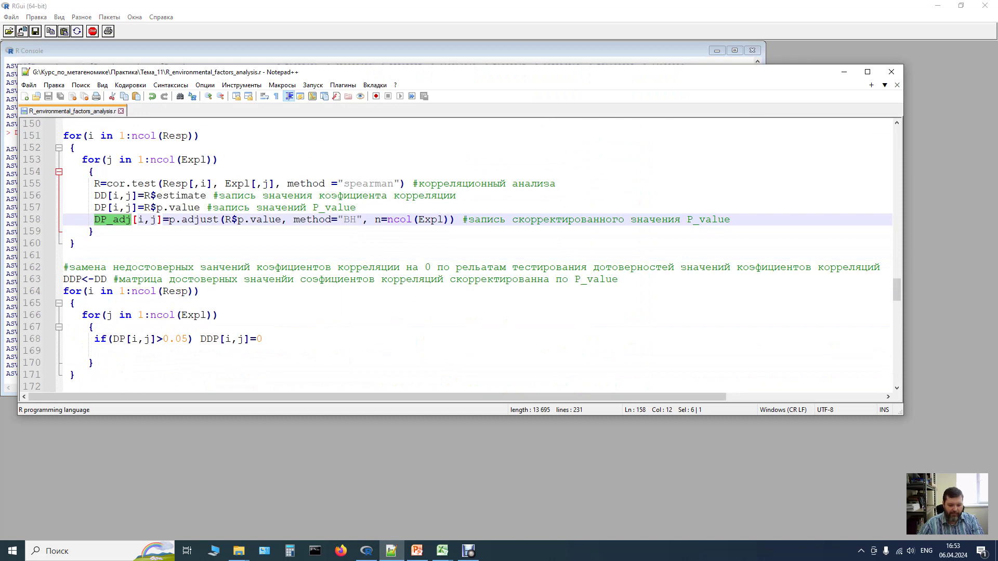
key("ctrl+c")
left_click(366, 551)
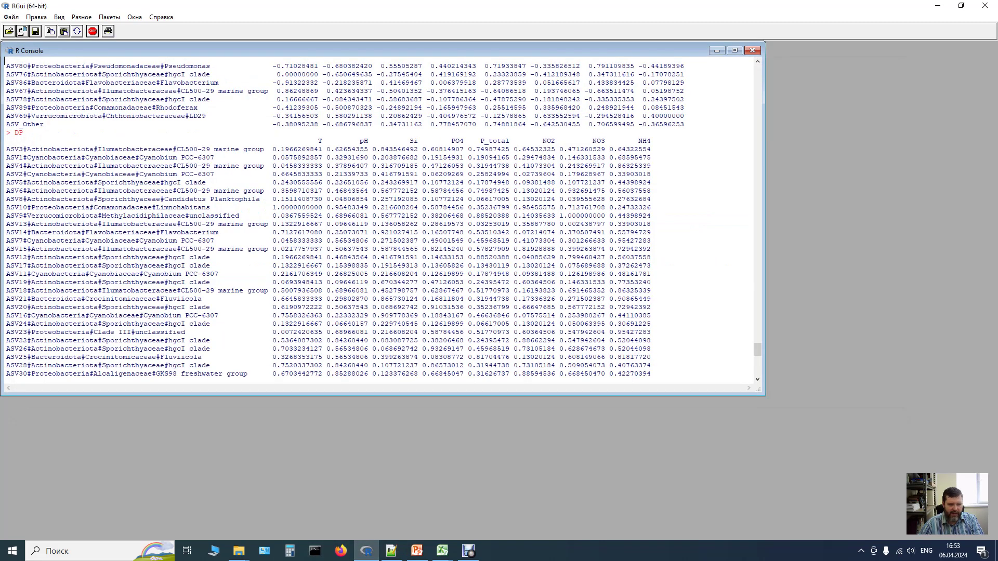
key("ctrl+v")
key("Return")
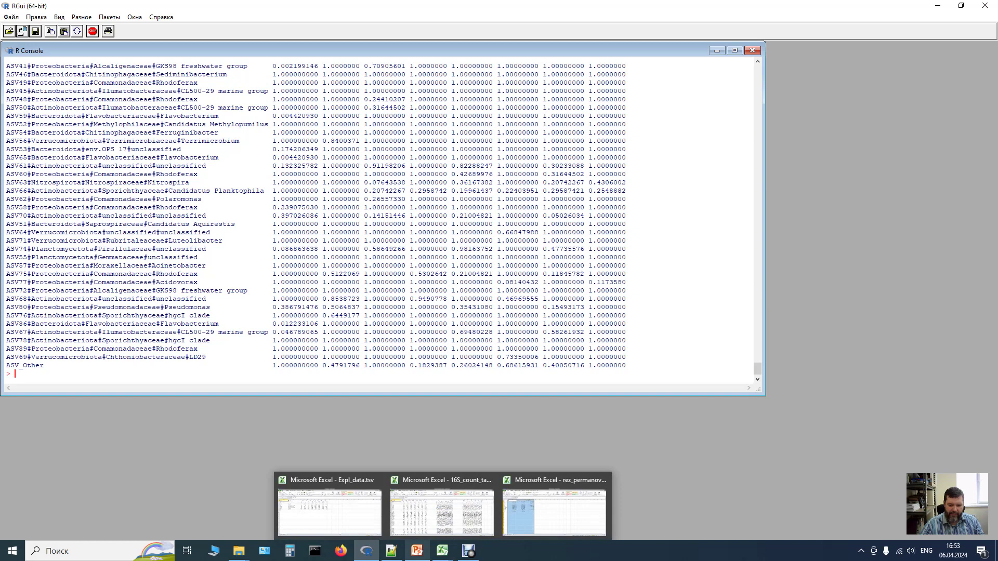
Run script lines 163–181 in R to build DDP and DDPADJ from DD, zeroing coefficients whose DP or DP_adj exceeds 0.05.
left_click(391, 552)
scroll(458, 255, "down", 3)
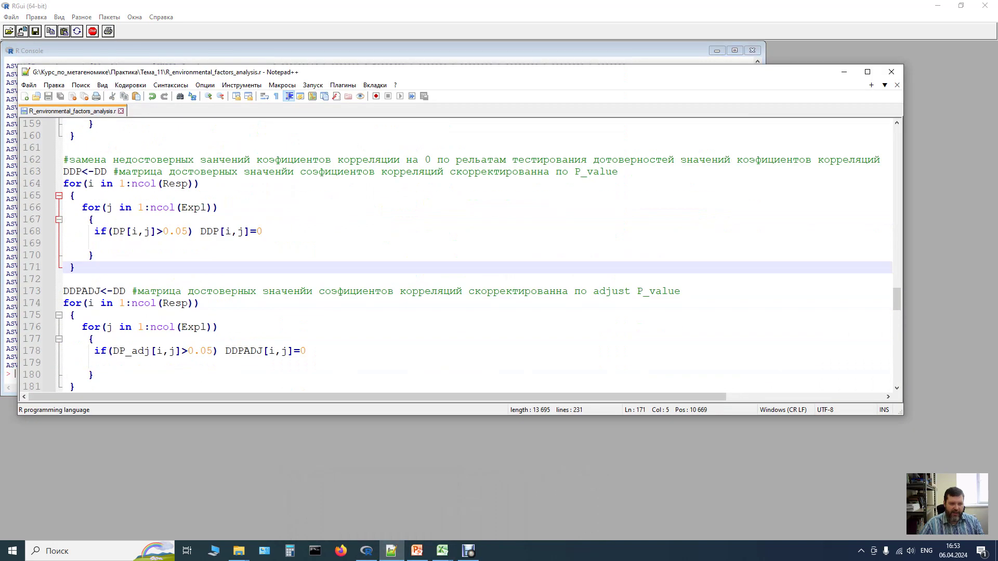
scroll(457, 255, "up", 1)
left_click(87, 303)
scroll(458, 254, "down", 2)
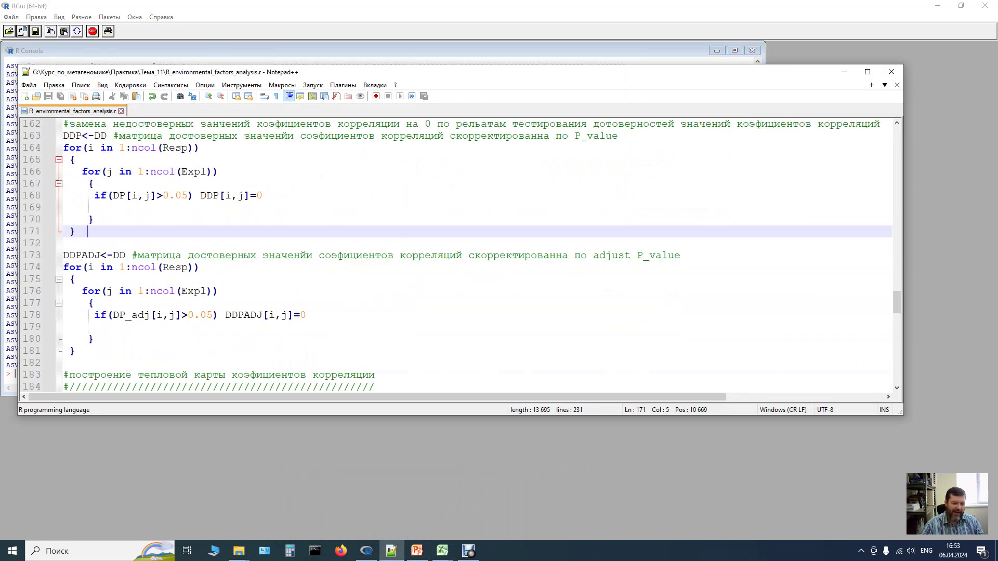
scroll(457, 254, "up", 1)
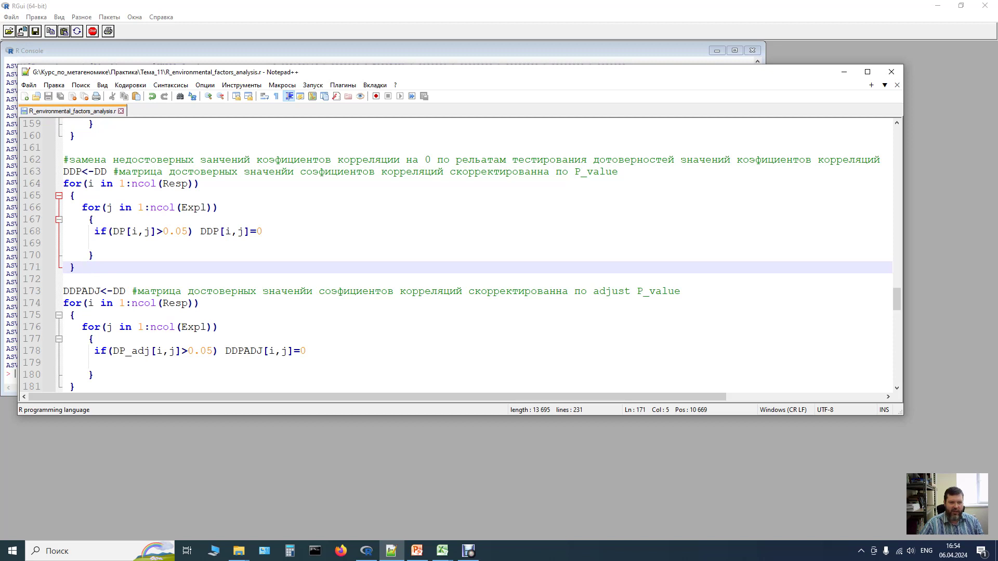
left_click_drag(64, 172, 76, 349)
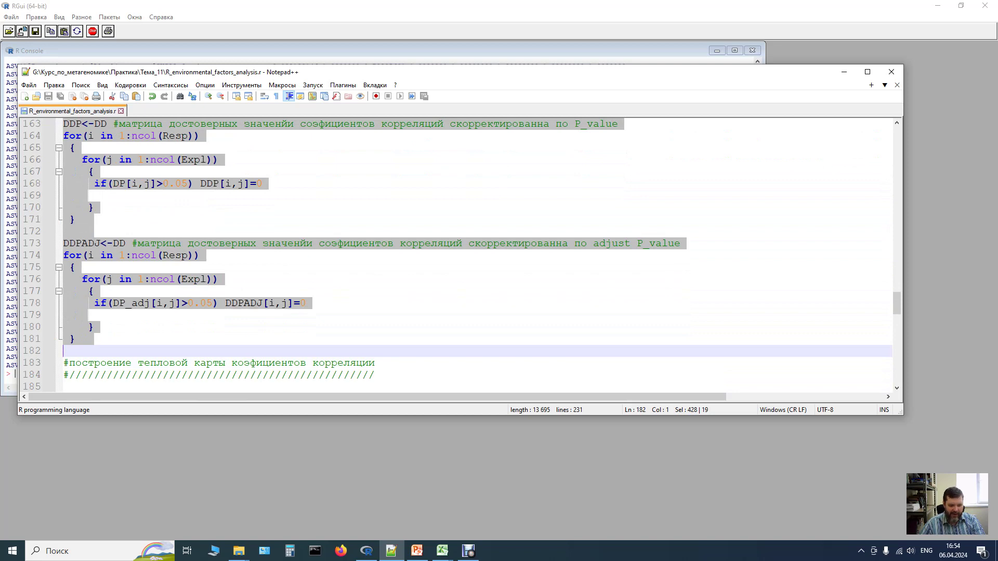
left_click(341, 551)
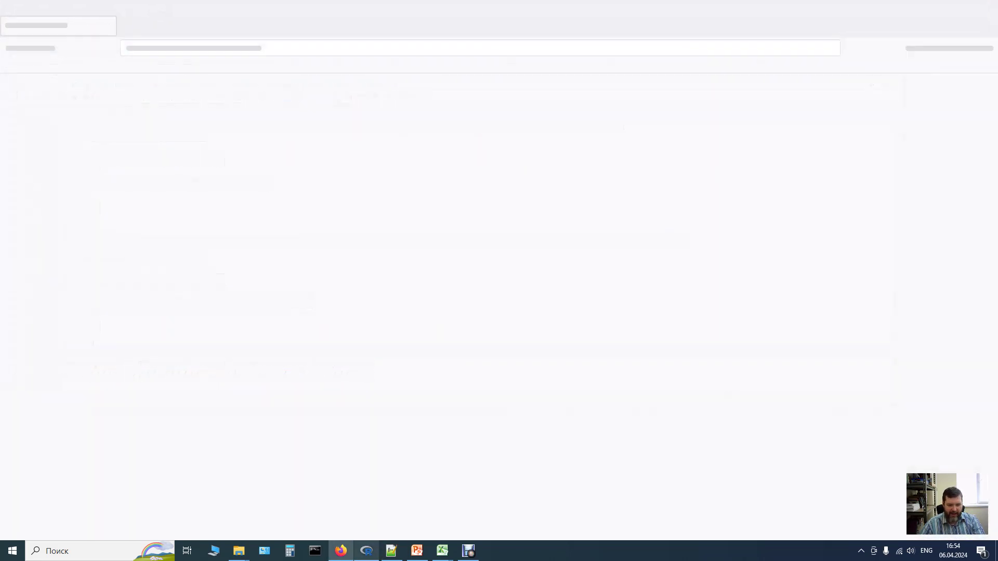
left_click(986, 6)
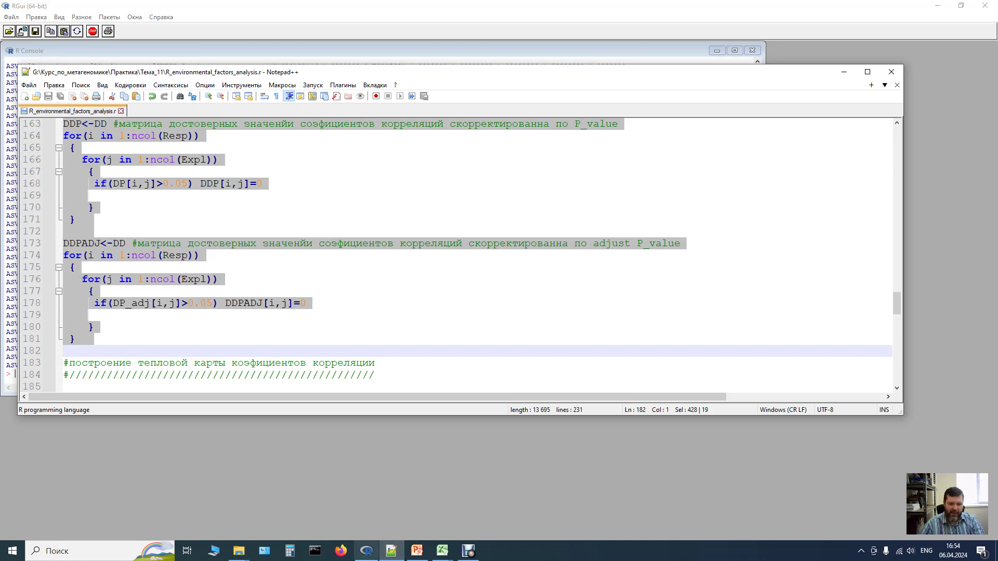
left_click(367, 551)
type("DDP<-DD #матрица достоверных значенийи соэфициентов корреляций скорректированна по P_value for(i in 1:ncol(Resp))  {    for(j in 1:ncol(Expl))     {      if(DP[i,j]>0.05) DDP[i,j]=0      }  }  DDPADJ<-DD #матрица достоверных значенийи соэфициентов корреляций скорректированна по adjust P_value for(i in 1:ncol(Resp))  {    for(j in 1:ncol(Expl))     {      if(DP_adj[i,j]>0.05) DDPADJ[i,j]=0      }  }")
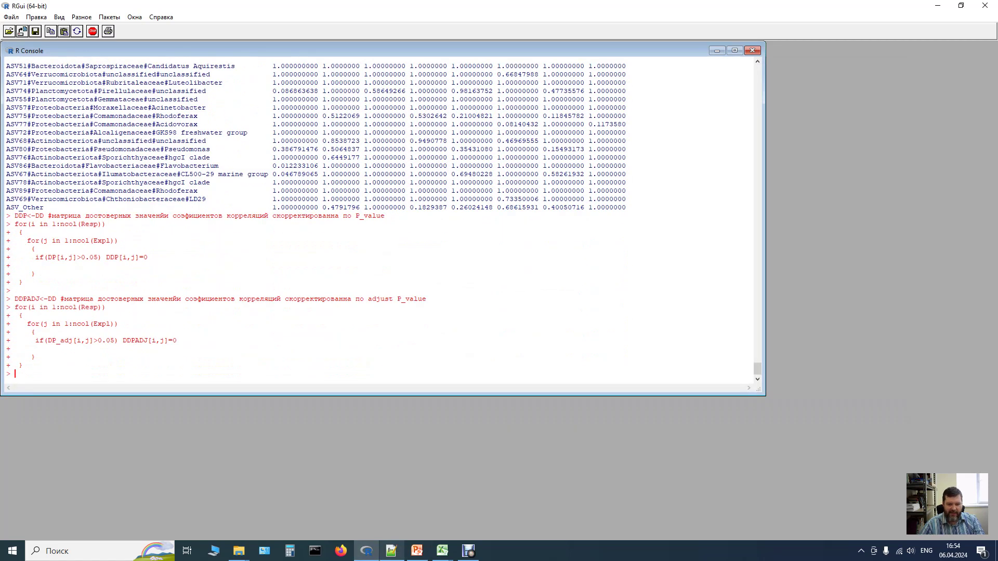
Run script lines 188–198 in R to cluster DD by Euclidean distance with complete linkage and draw its pheatmap, cutting rows and columns into 4 clusters.
left_click(392, 551)
scroll(465, 255, "down", 4)
scroll(465, 255, "down", 2)
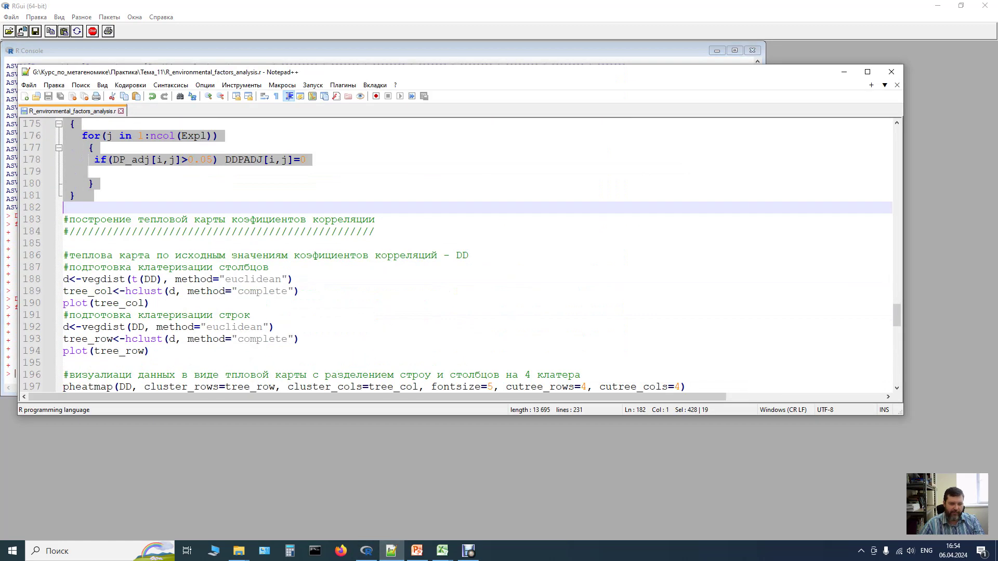
left_click(466, 243)
scroll(465, 243, "down", 2)
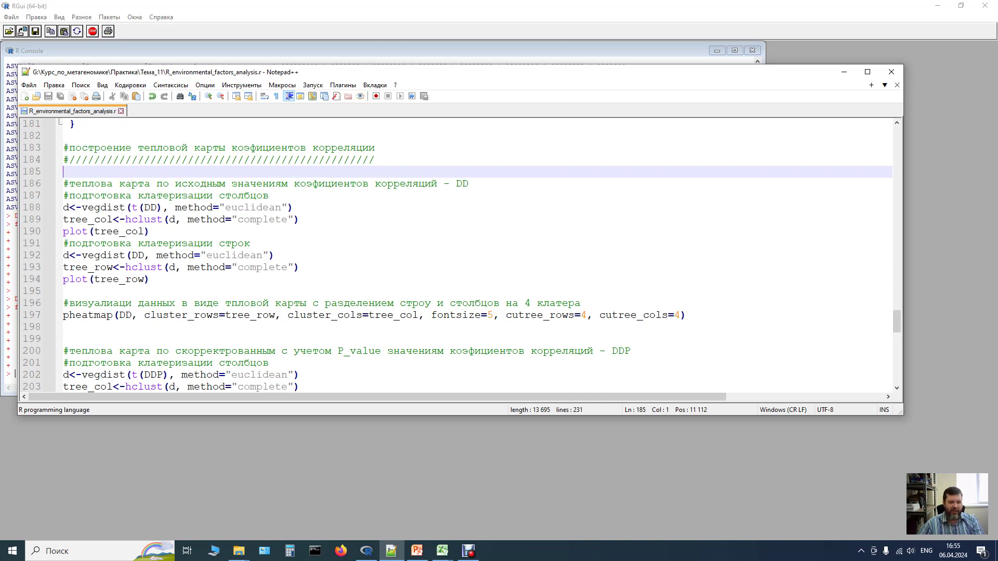
left_click_drag(63, 207, 63, 339)
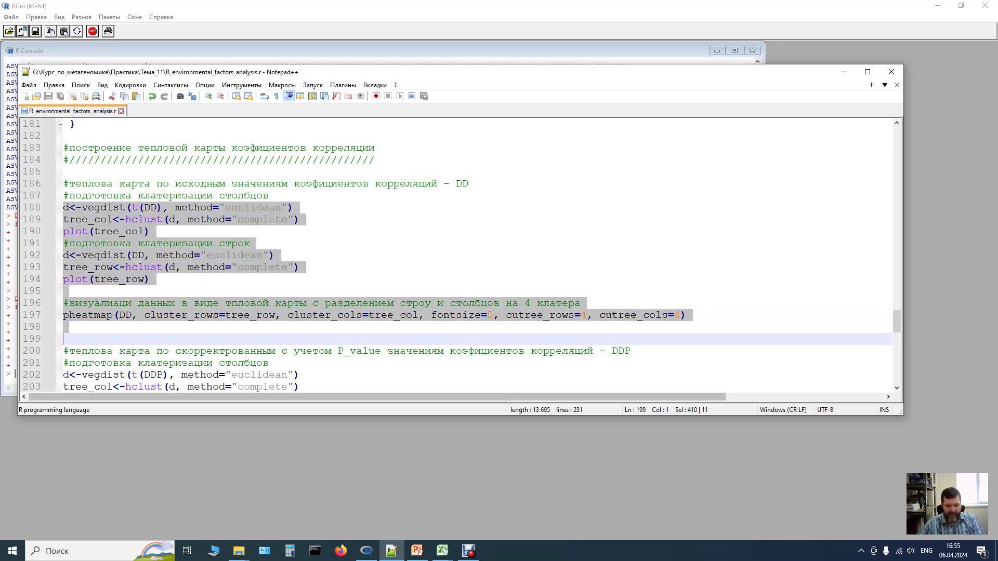
key("F8")
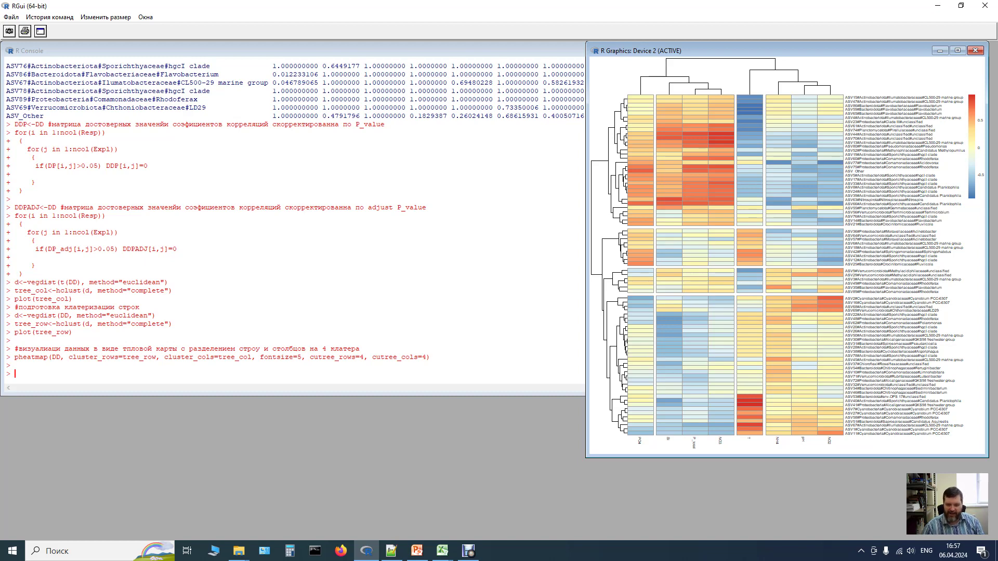
Run script lines 202–211 in R to cluster DDP by Euclidean distance with complete linkage and draw its pheatmap, cutting rows and columns into 4 clusters.
left_click(391, 551)
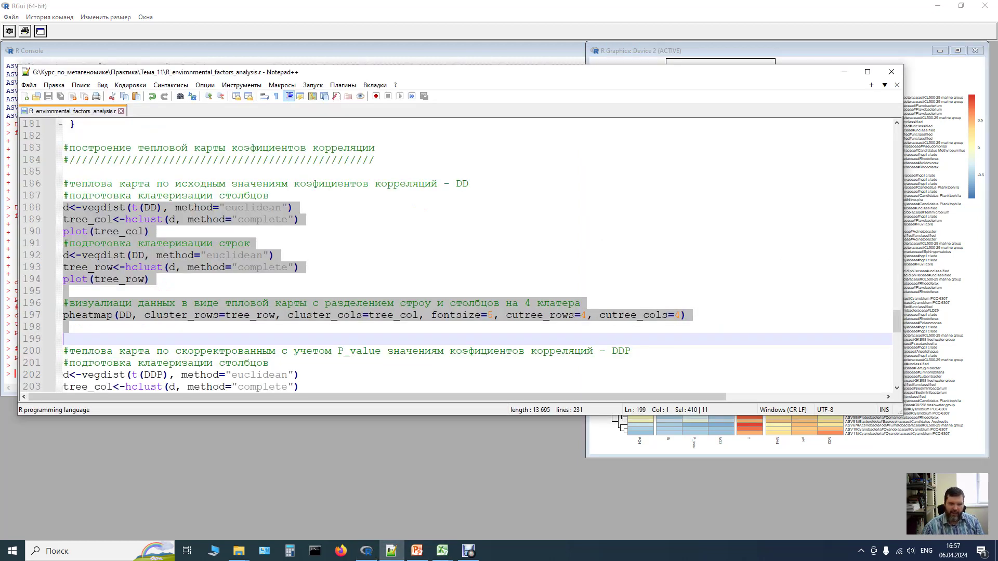
scroll(457, 255, "down", 5)
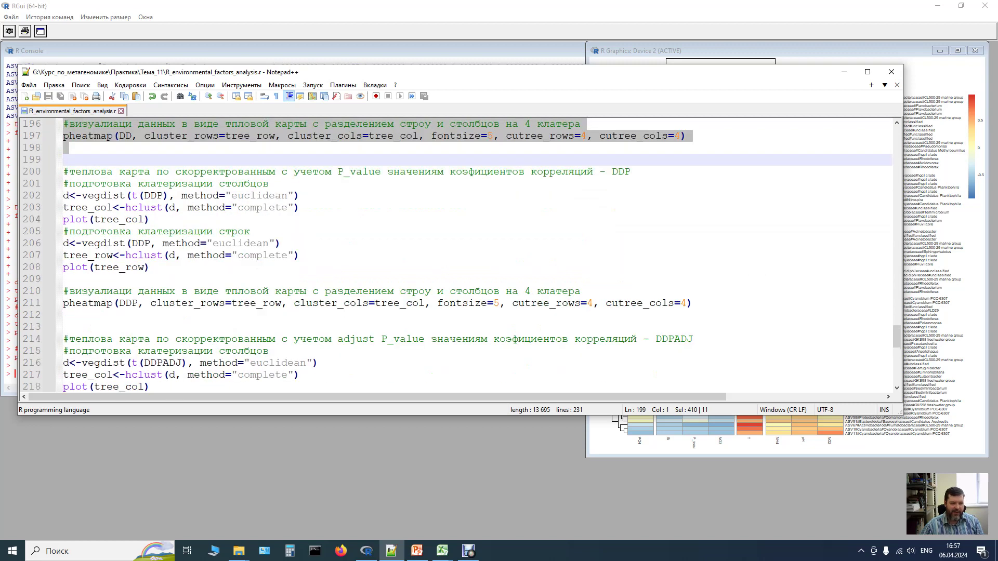
key("Down")
key("Down")
key("Down")
key("shift+Down")
key("shift+Down")
key("shift+Down")
key("shift+Down")
key("shift+Down")
key("shift+Down")
key("shift+Down")
key("shift+Down")
key("shift+Down")
key("shift+Down")
key("ctrl+c")
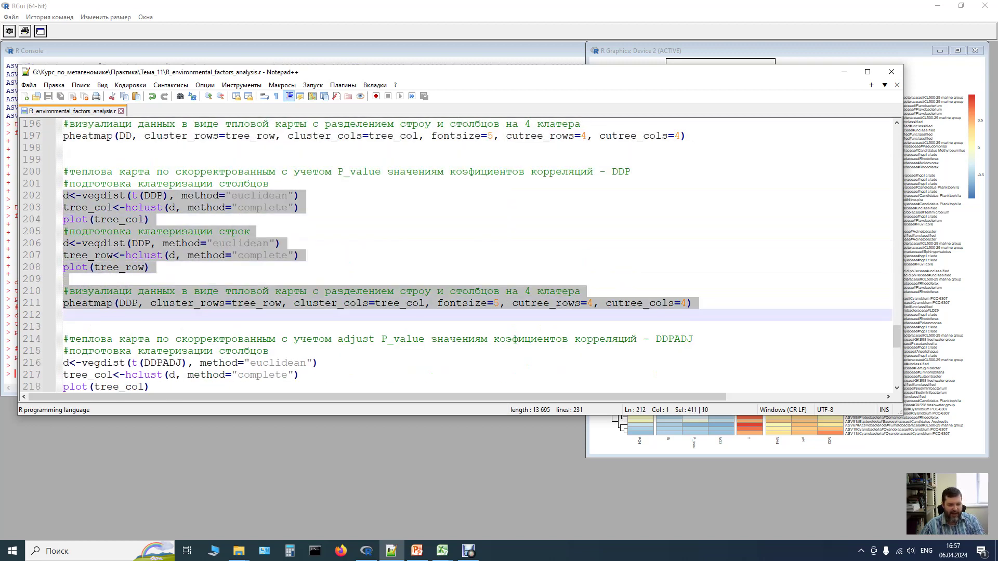
left_click(367, 551)
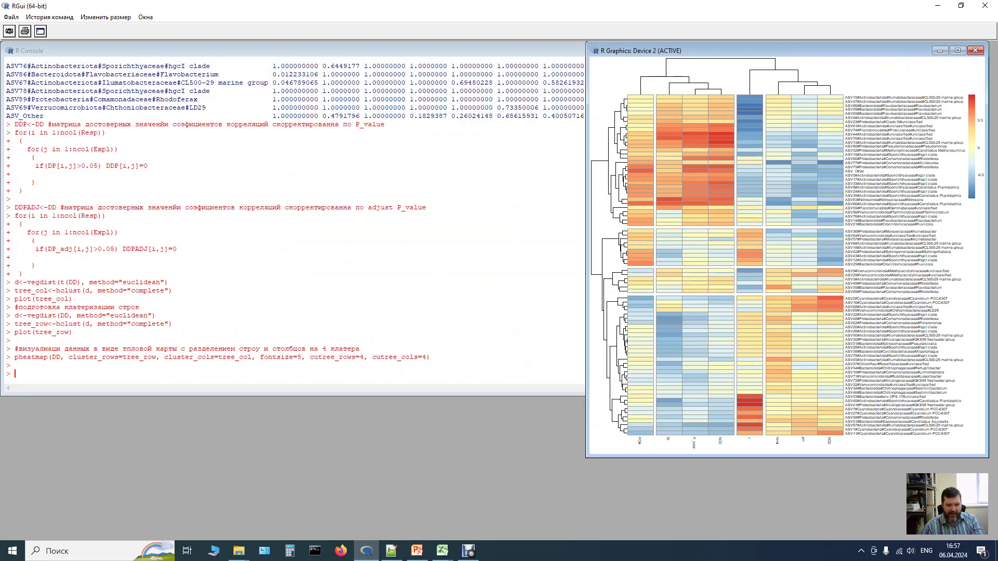
left_click(73, 373)
key("ctrl+v")
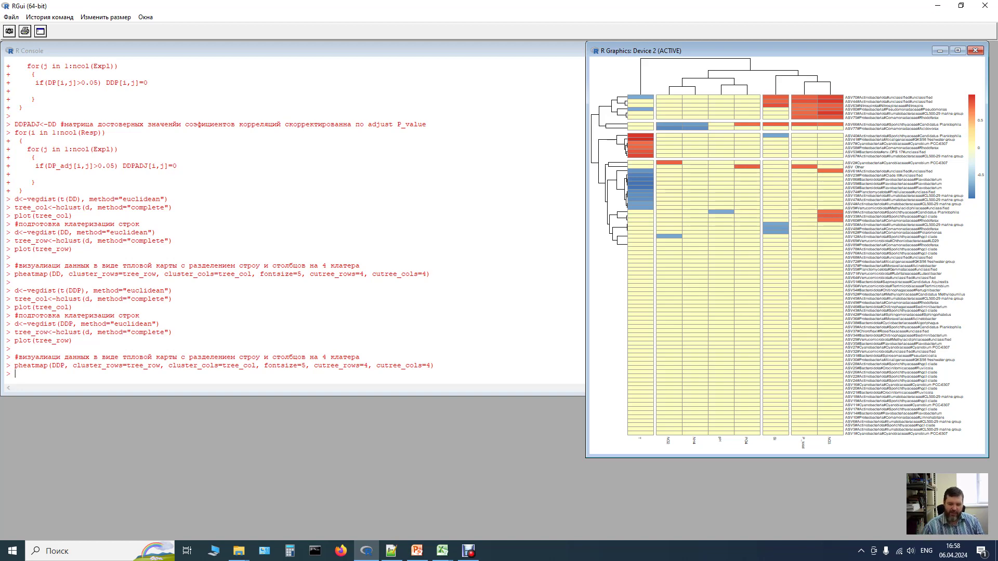
Run script lines 216–225 in R to cluster DDPADJ by Euclidean distance with complete linkage and draw its pheatmap with 4 row and 4 column clusters.
key("alt+Tab")
scroll(457, 255, "down", 4)
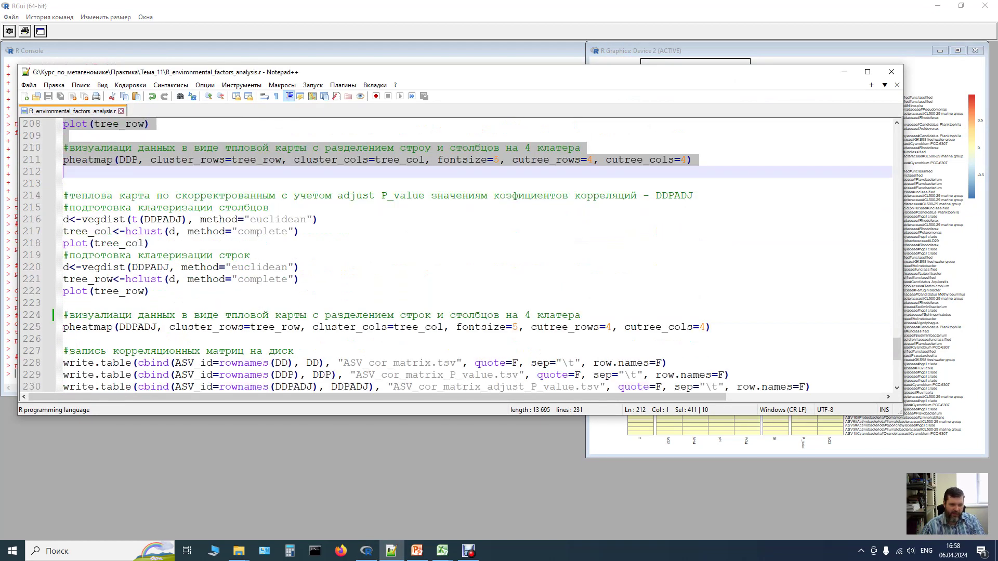
left_click_drag(63, 219, 63, 339)
key("ctrl+c")
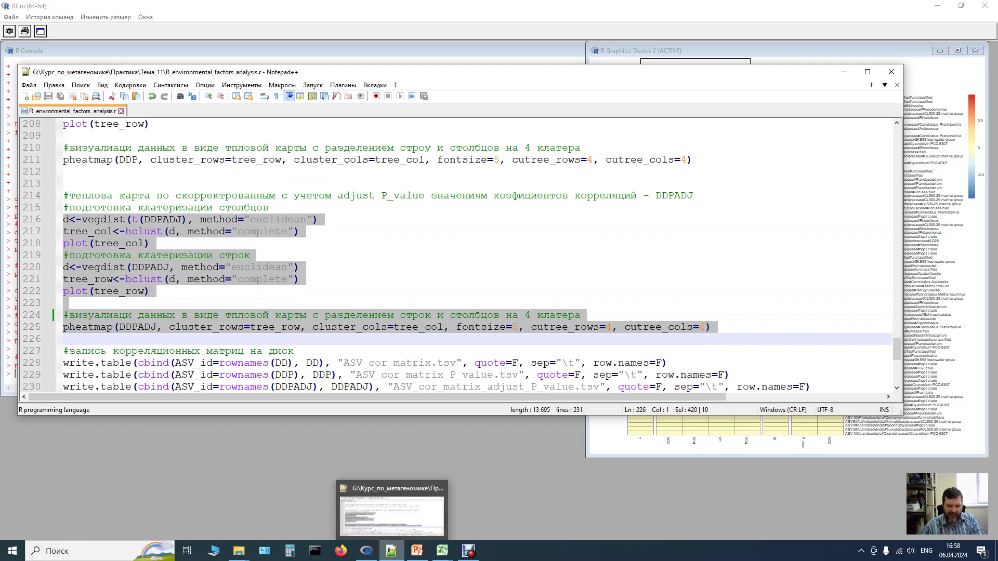
left_click(366, 551)
key("ctrl+Tab")
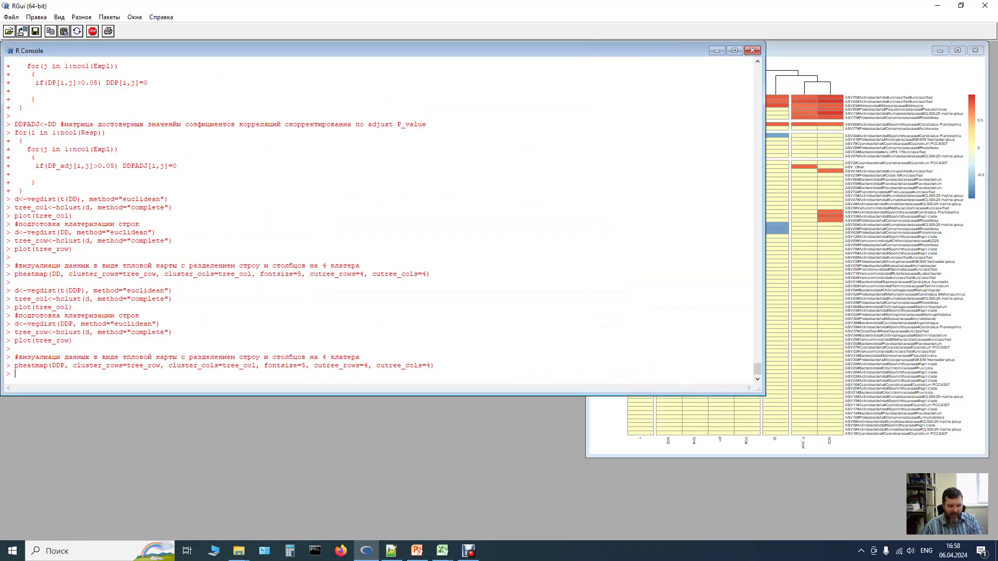
key("ctrl+v")
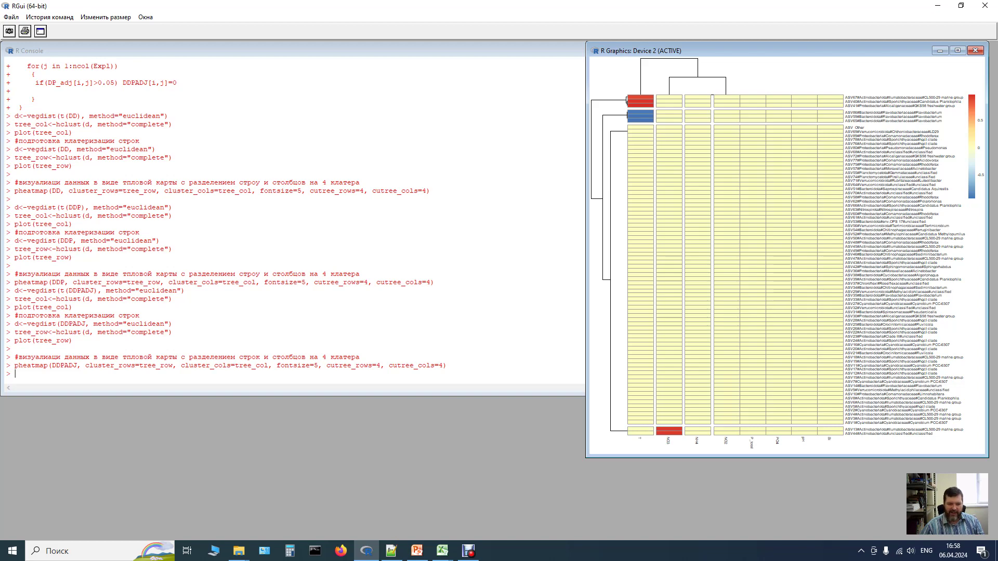
Run script lines 227–230 in R to write DD, DDP and DDPADJ to ASV_cor_matrix.tsv, ASV_cor_matrix_P_value.tsv and ASV_cor_matrix_adjust_P_value.tsv.
key("alt+Tab")
scroll(458, 255, "down", 2)
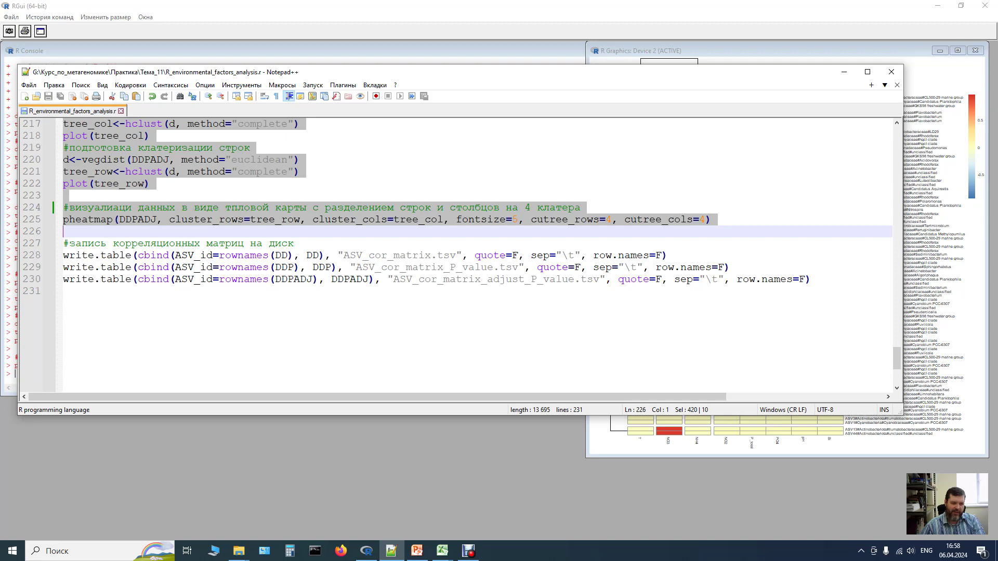
key("Down")
key("shift+Down")
key("shift+Down")
key("shift+Down")
key("shift+Down")
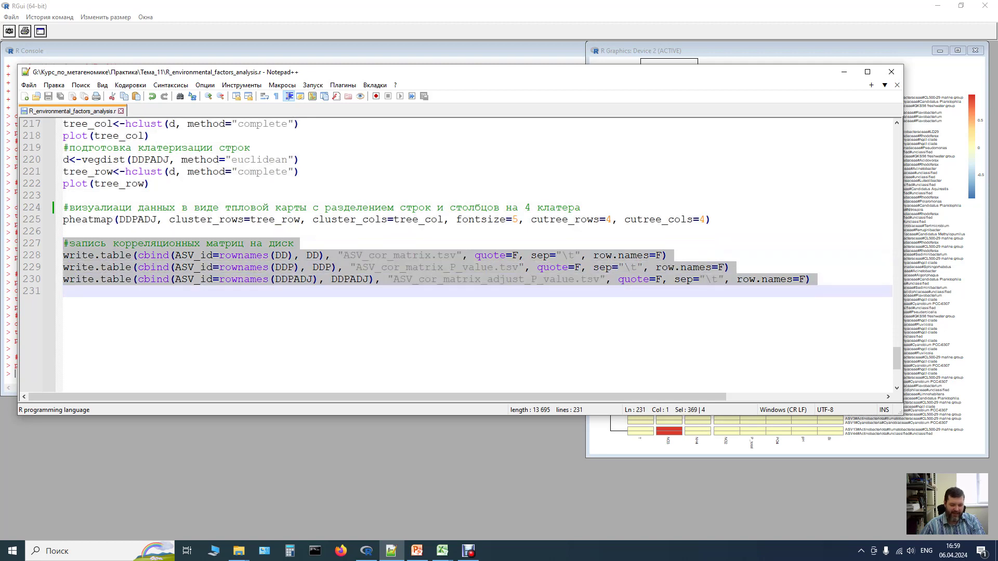
key("F8")
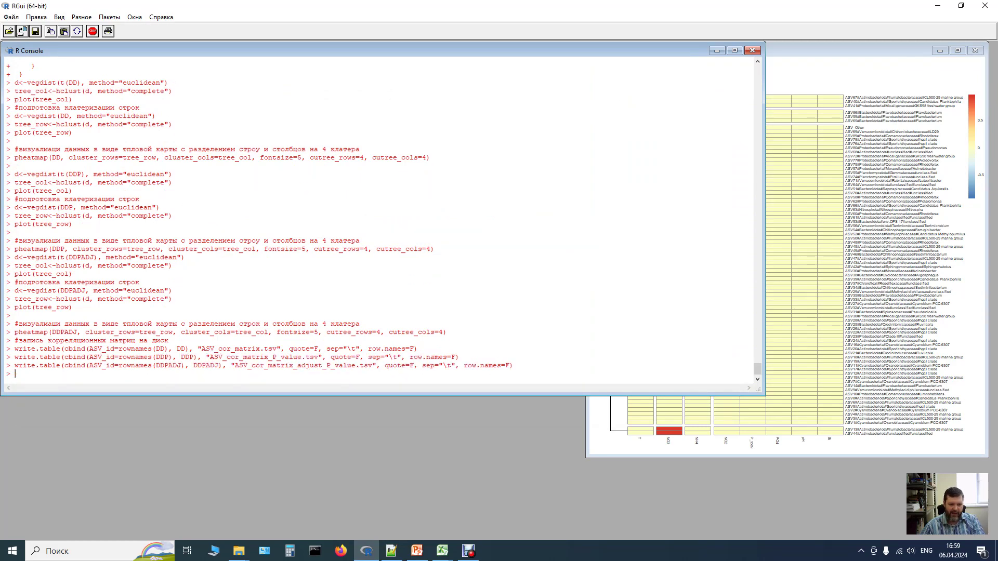
Open ASV_cor_matrix.tsv from the Тема_11 folder in Excel and widen the ASV_id, T and Si columns to examine the coefficients.
mouse_move(238, 551)
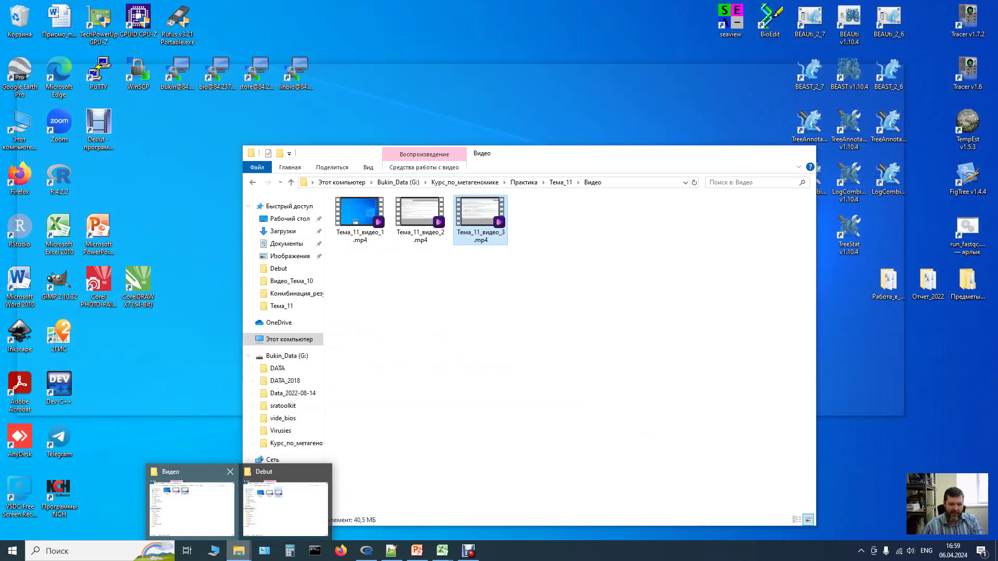
left_click(191, 503)
key("alt+Left")
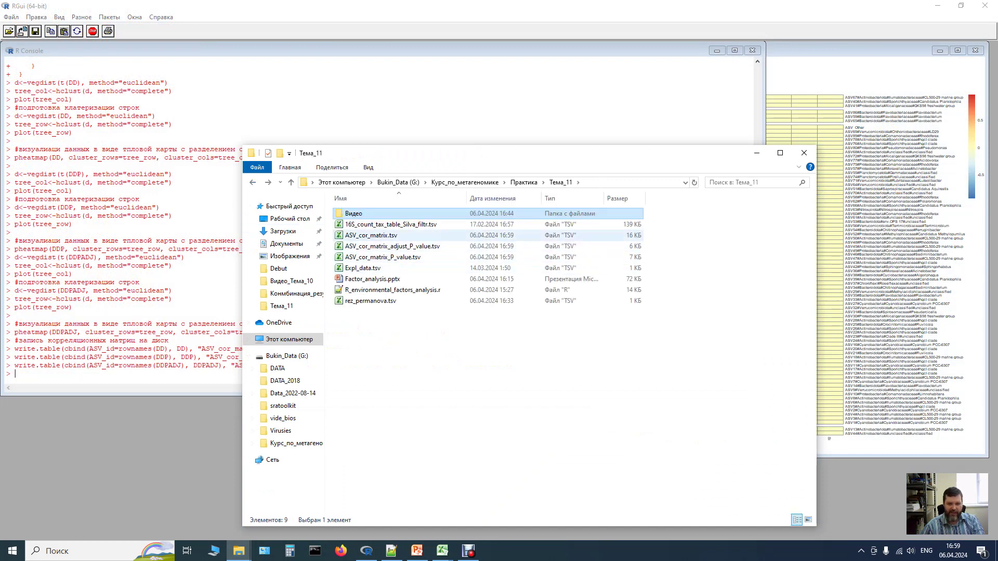
double_click(385, 235)
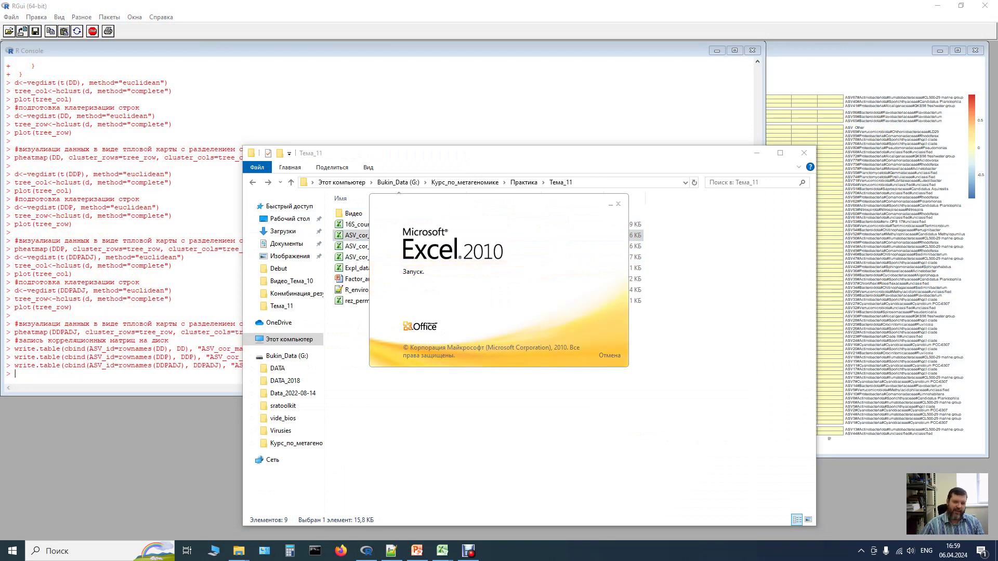
double_click(78, 172)
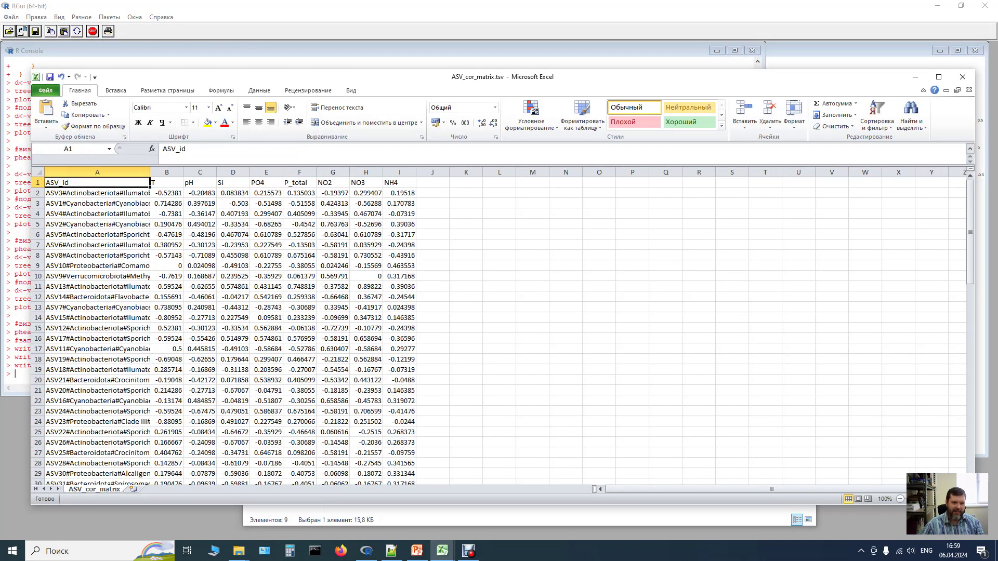
left_click_drag(150, 172, 297, 172)
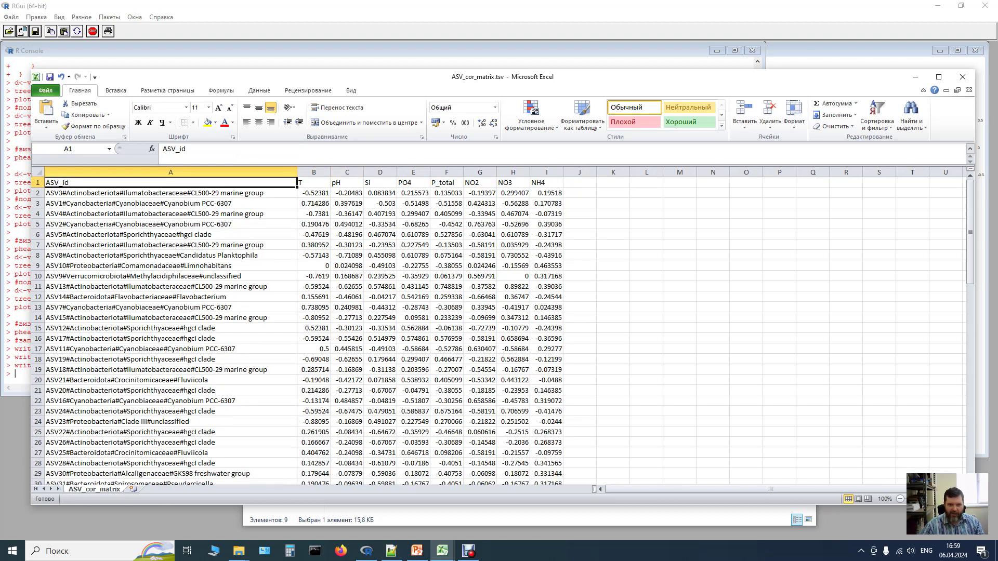
double_click(330, 172)
double_click(411, 172)
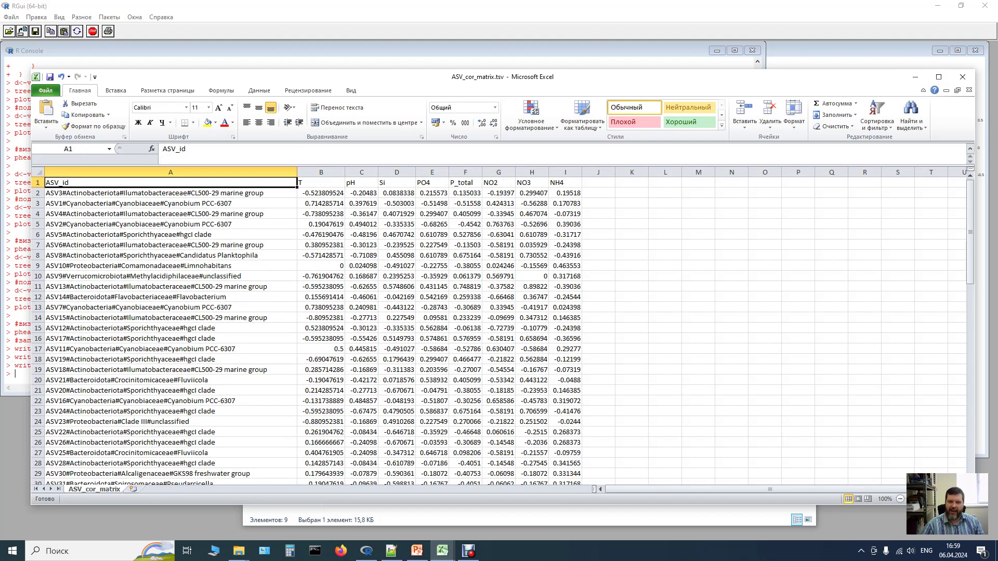
Open ASV_cor_matrix_adjust_P_value.tsv from the Тема_11 folder to examine the coefficients filtered by adjusted p-value, then minimise Excel.
left_click(915, 77)
left_click(468, 246)
double_click(468, 246)
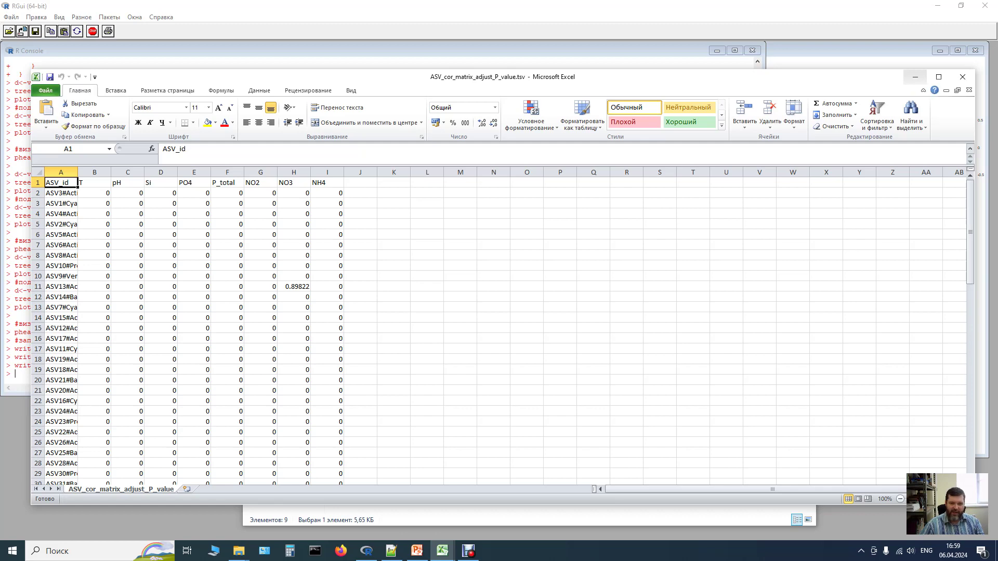
left_click(916, 77)
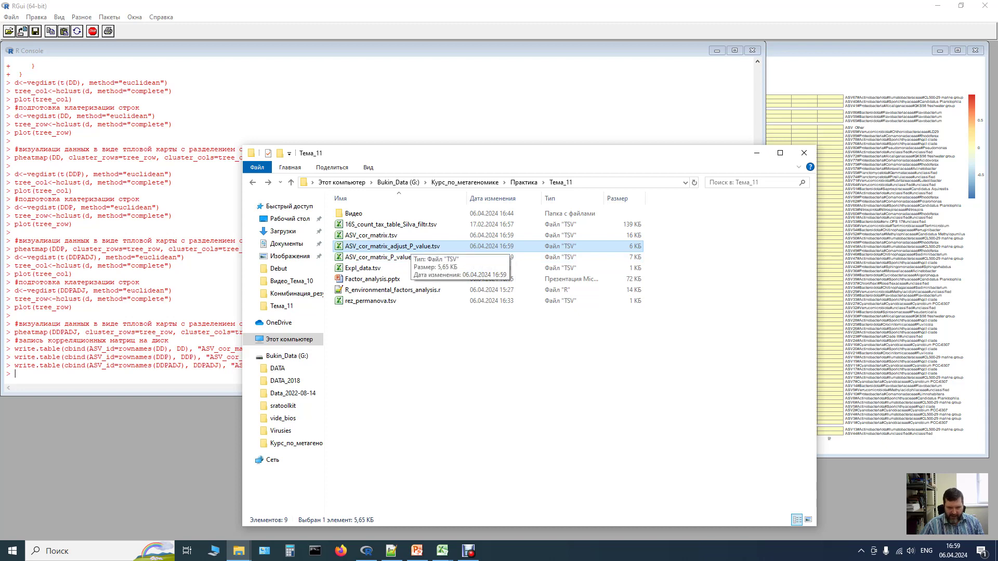
Open ASV_cor_matrix_P_value.tsv, widen the ASV_id column to examine the filtered coefficients, and close the file without saving.
double_click(378, 257)
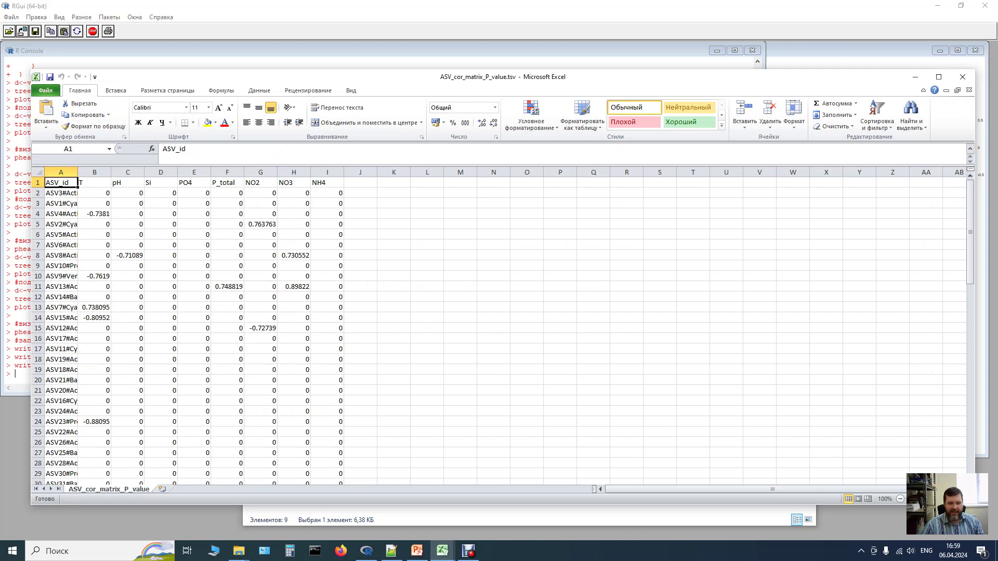
left_click_drag(78, 172, 238, 172)
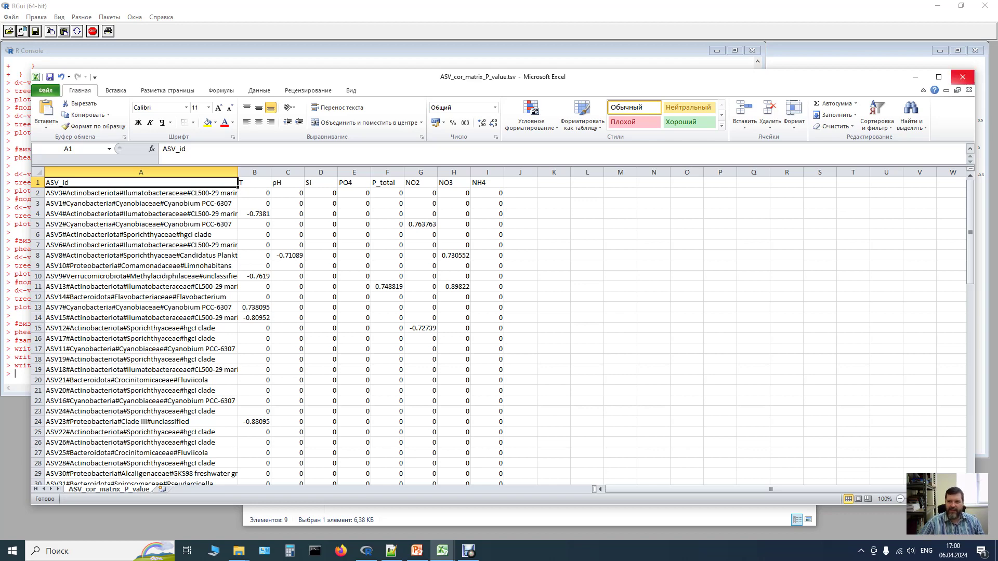
left_click(963, 77)
key("Tab")
key("Return")
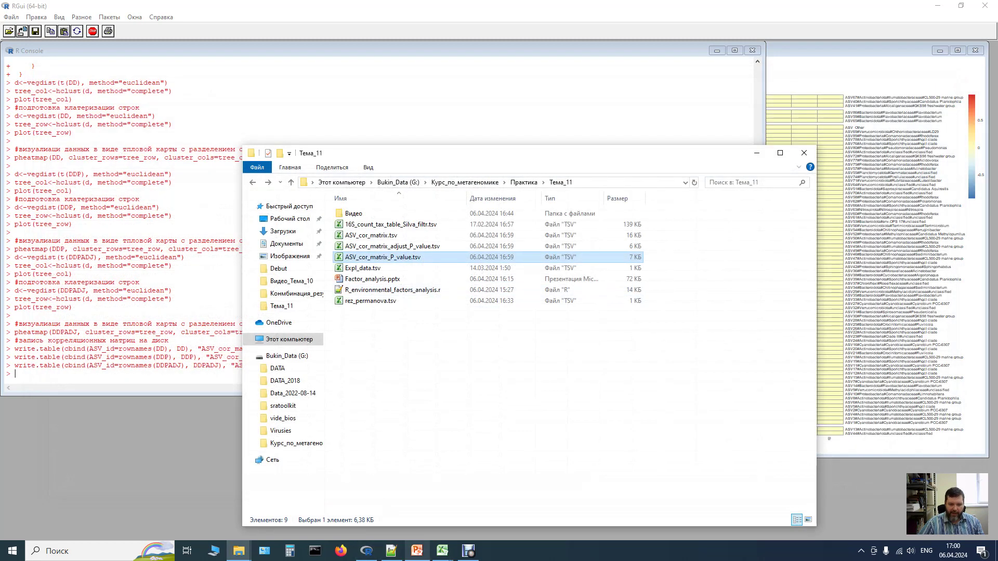
Switch back to the R_environmental_factors_analysis.r script in Notepad++ and deselect lines 227–230.
left_click(392, 551)
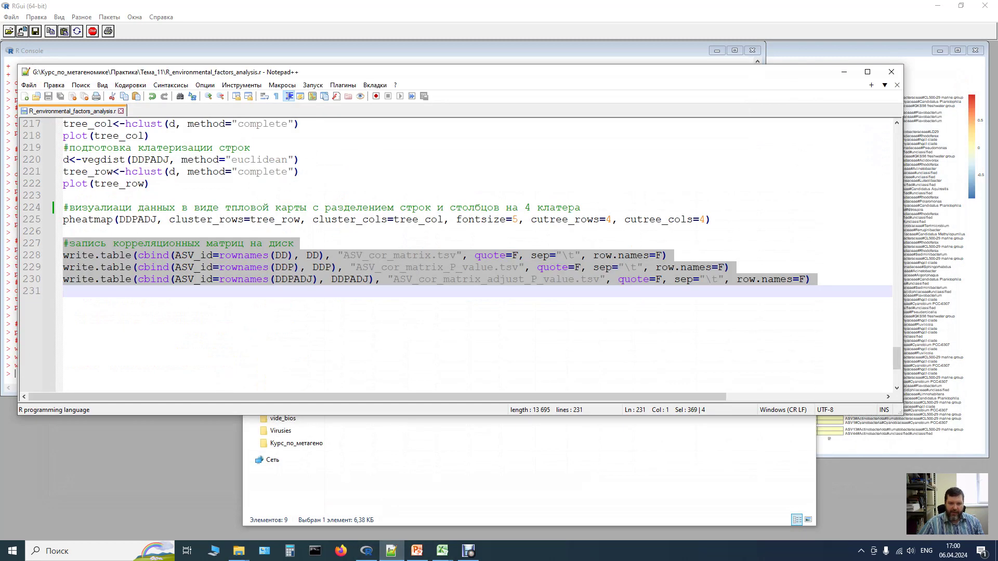
key("Right")
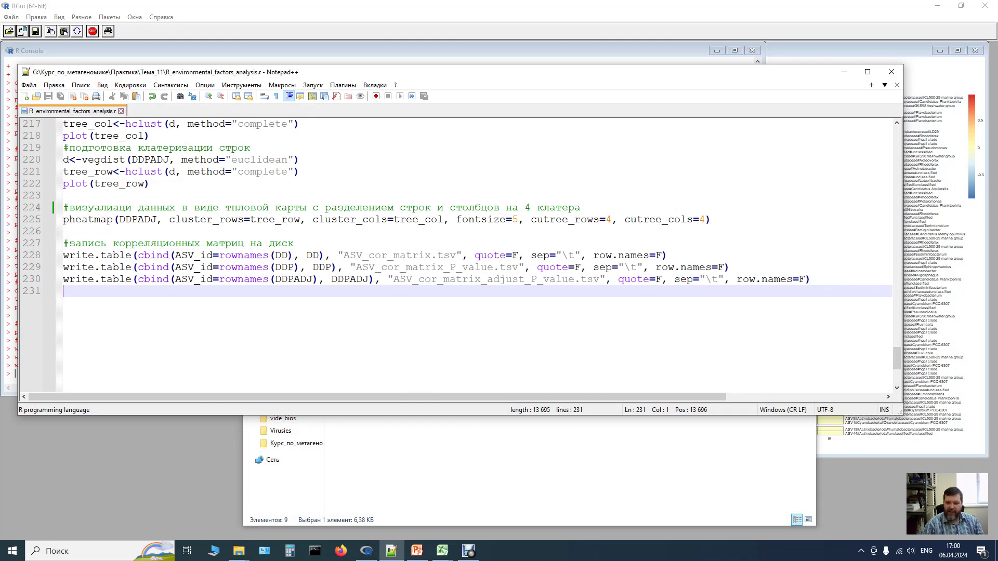